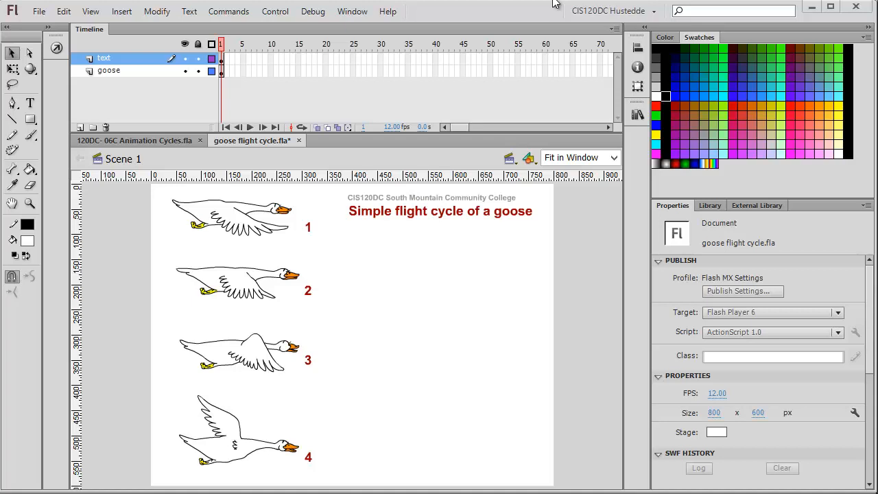
Convert the goose drawing numbered 1 into a movie clip symbol named mcGoose1 with centered registration.
click(265, 227)
click(336, 247)
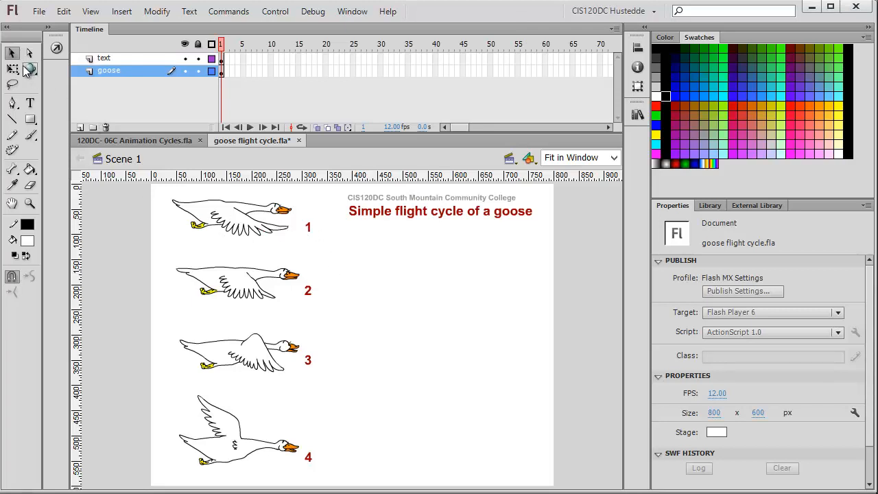
drag(165, 192, 299, 248)
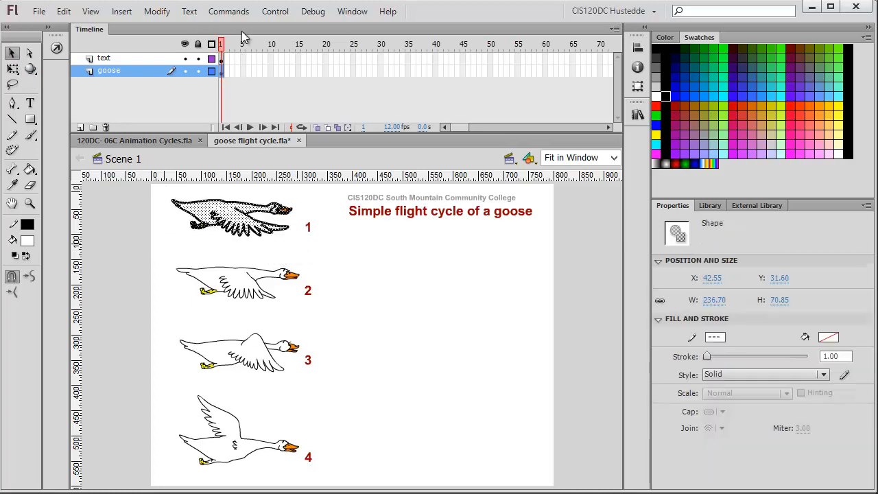
click(152, 16)
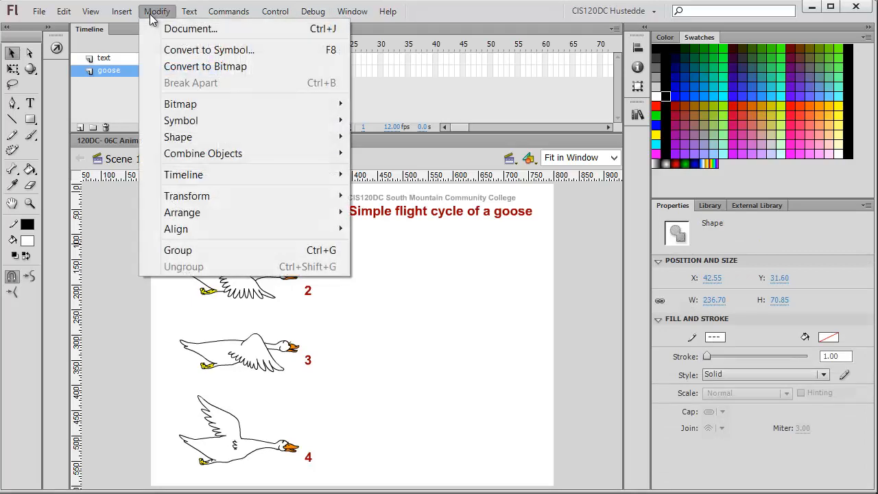
click(170, 50)
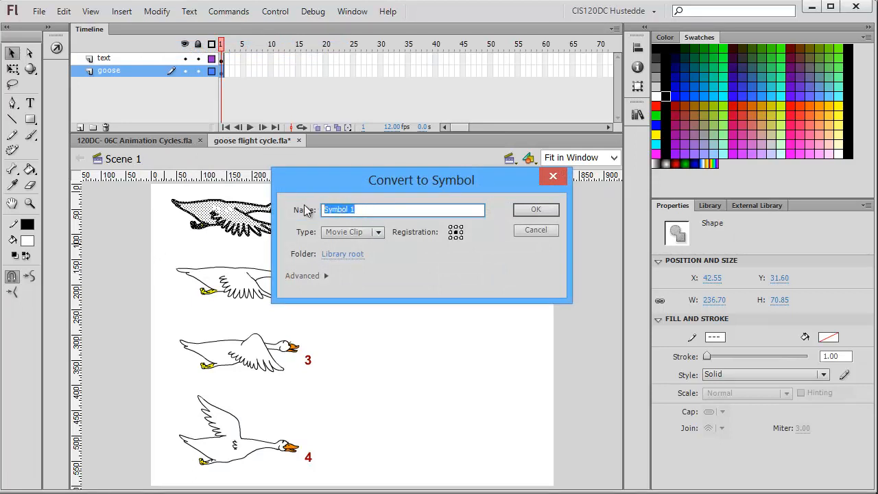
text(mcGoose1)
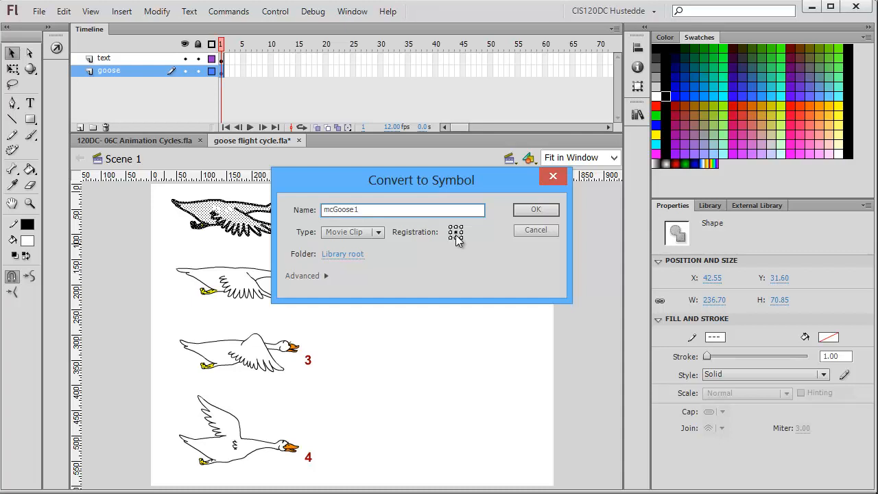
click(535, 211)
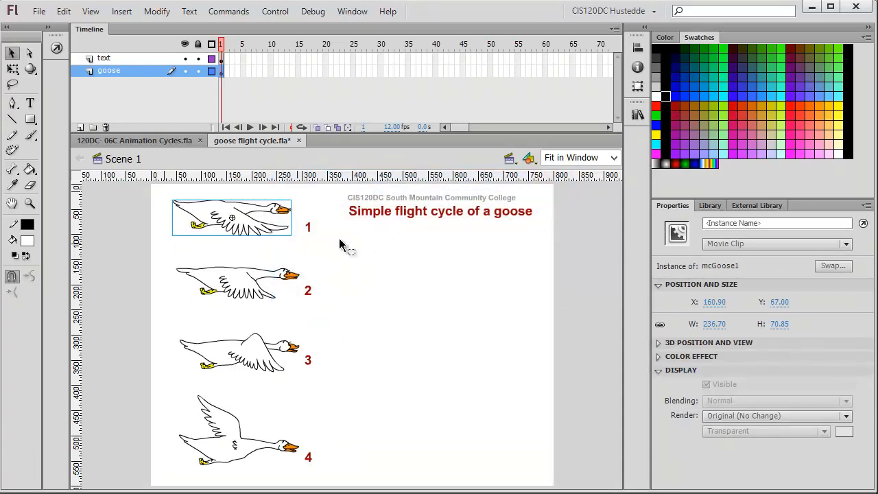
Convert the goose drawing numbered 2 into a movie clip symbol named mcGoose2.
drag(170, 260, 303, 309)
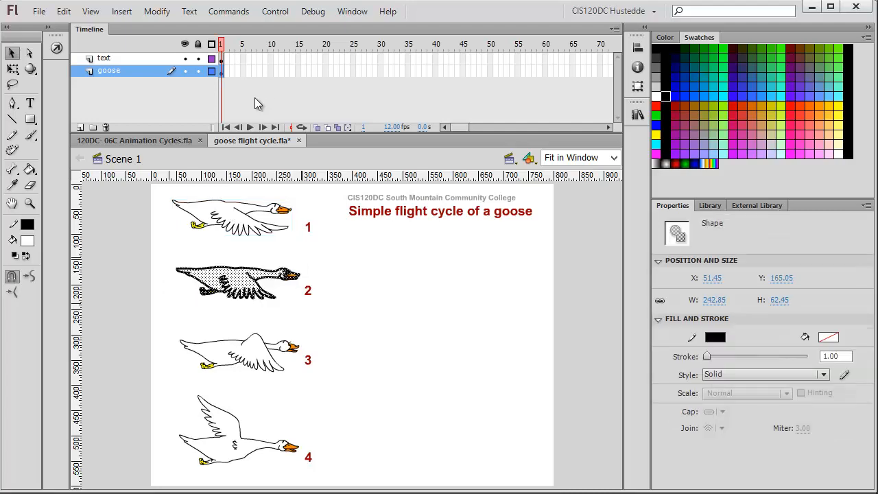
click(157, 11)
click(173, 52)
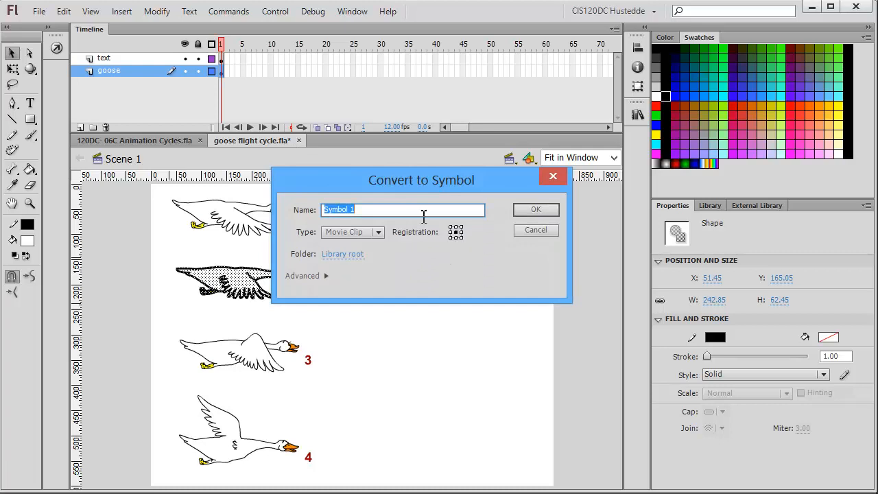
text(mcGoose2)
click(555, 211)
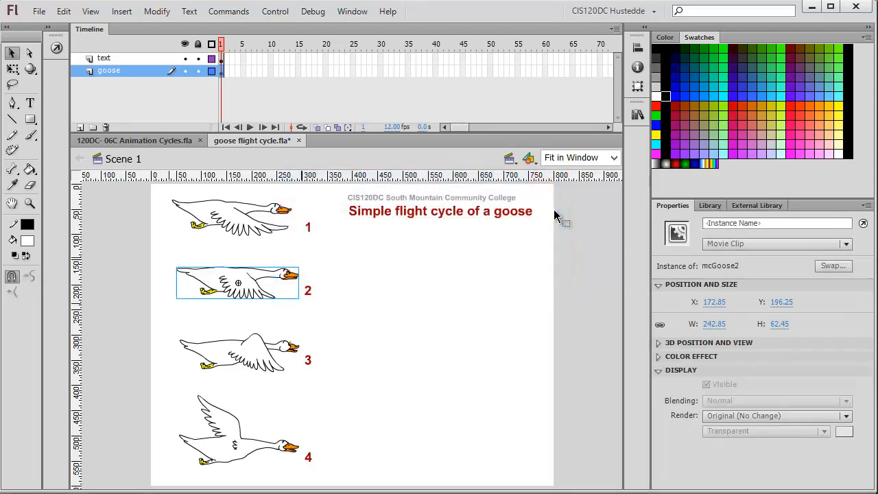
Convert the goose drawing numbered 3 into a movie clip symbol named mcGoose3.
drag(169, 320, 306, 388)
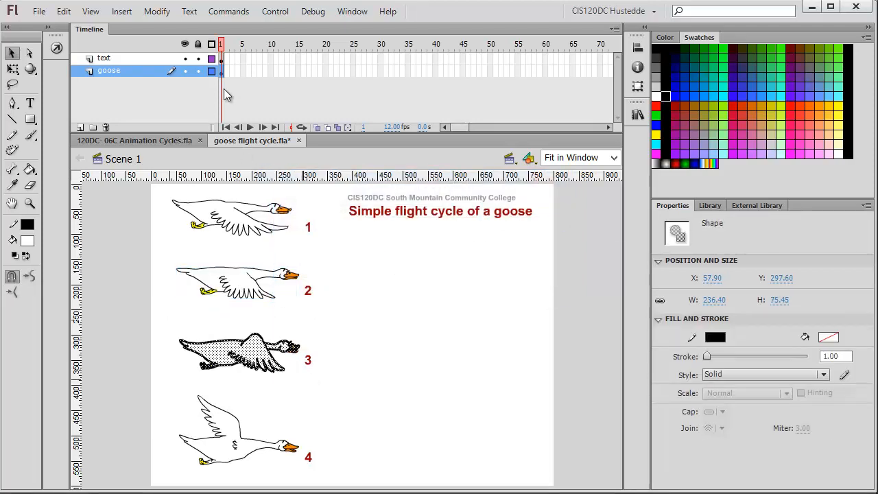
click(155, 11)
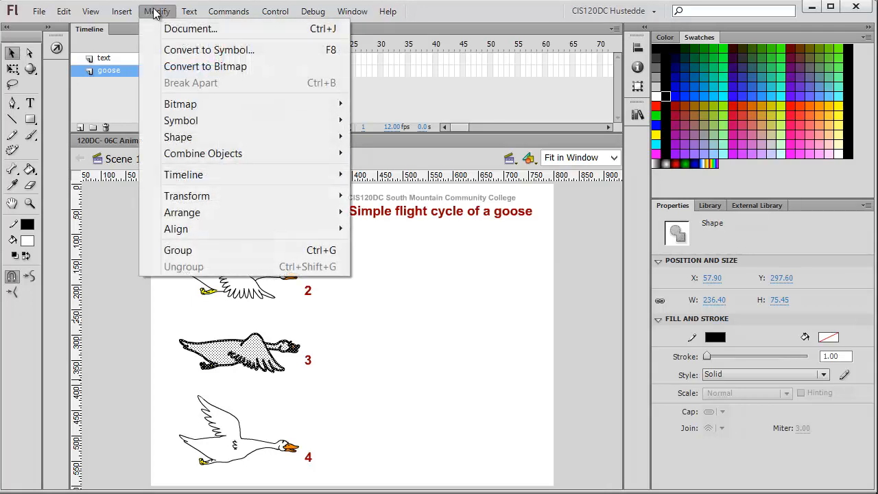
click(187, 57)
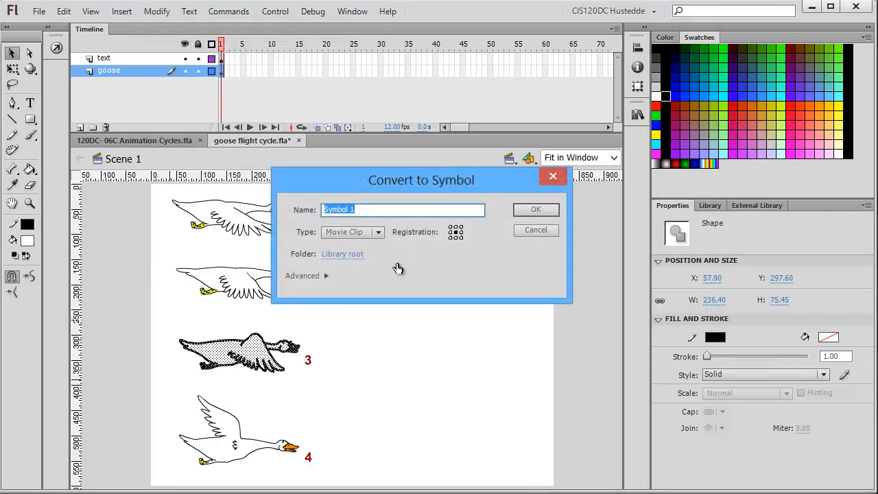
text(mcGoose3)
click(535, 210)
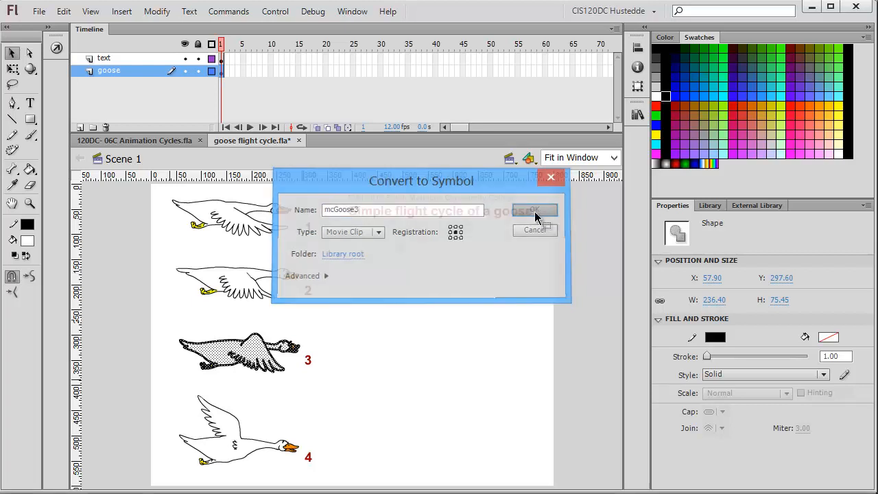
Convert the goose drawing numbered 4 into a movie clip symbol named mcGoose4.
drag(166, 383, 302, 482)
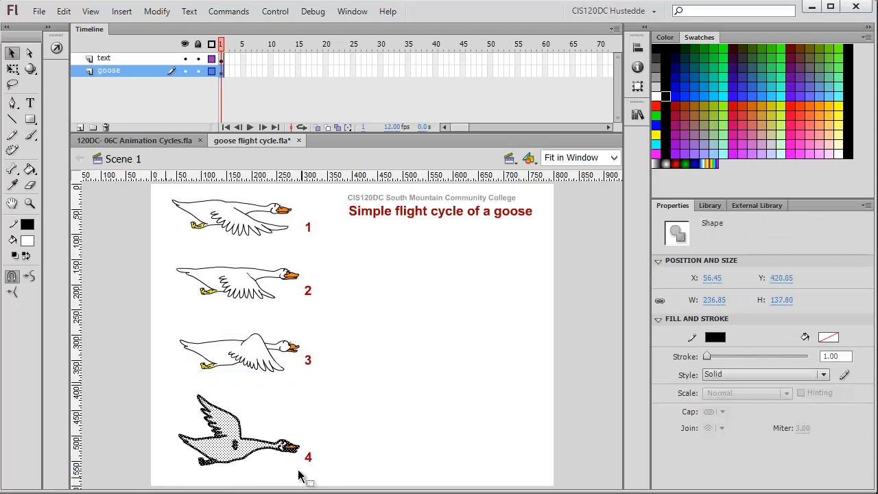
click(157, 12)
click(177, 50)
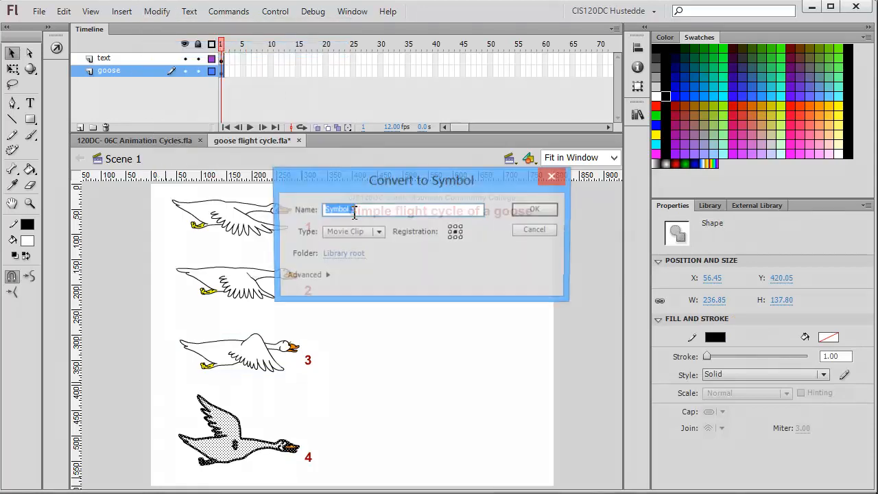
text(mcGoose4)
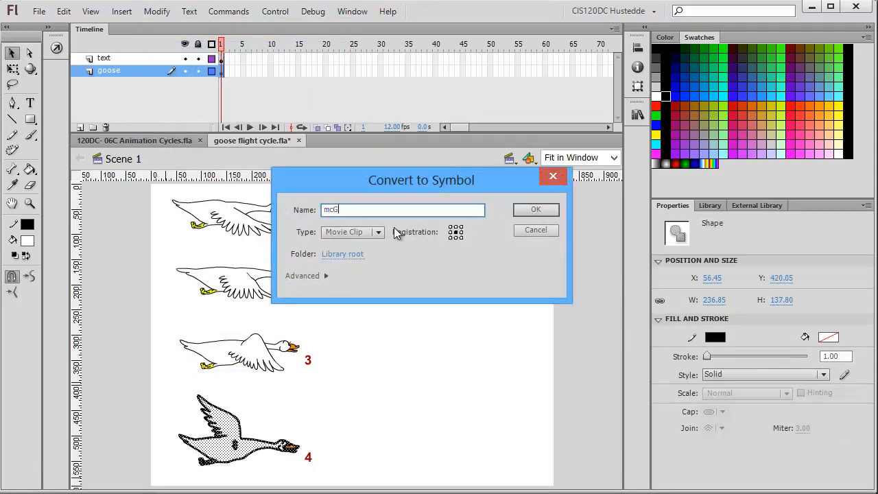
click(555, 213)
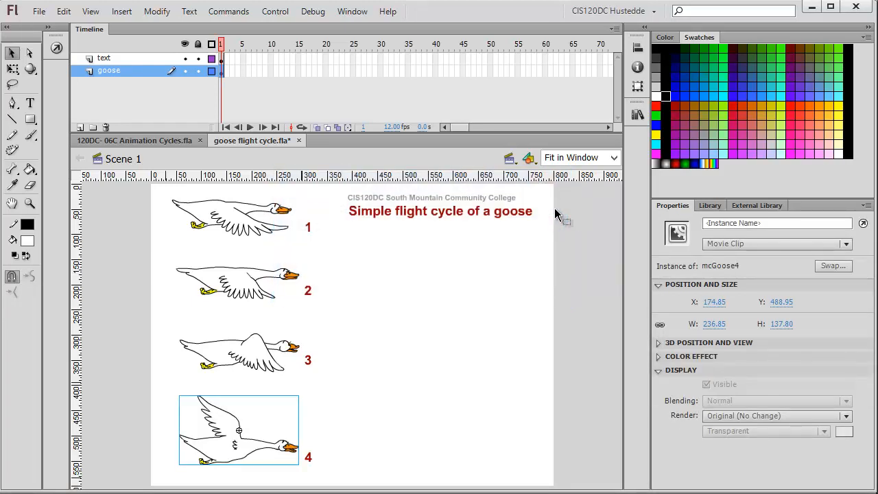
Copy the four symbols mcGoose1 to mcGoose4 from the library of the goose flight cycle file.
click(710, 207)
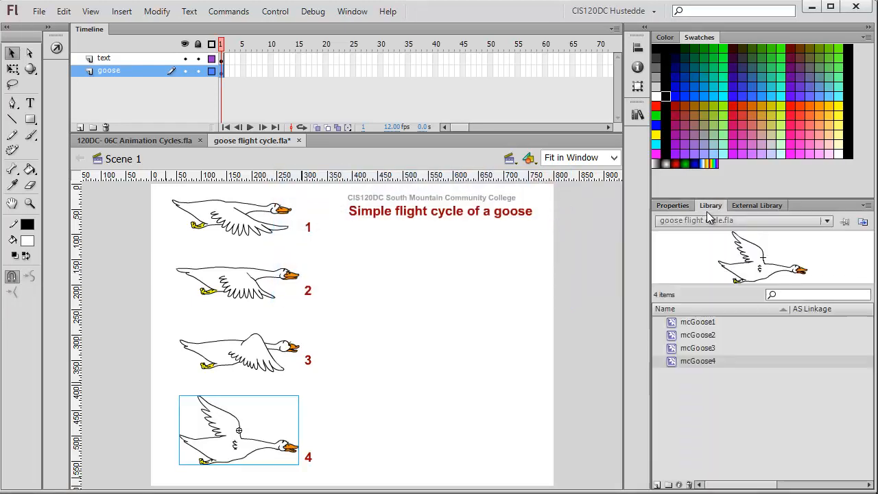
click(697, 324)
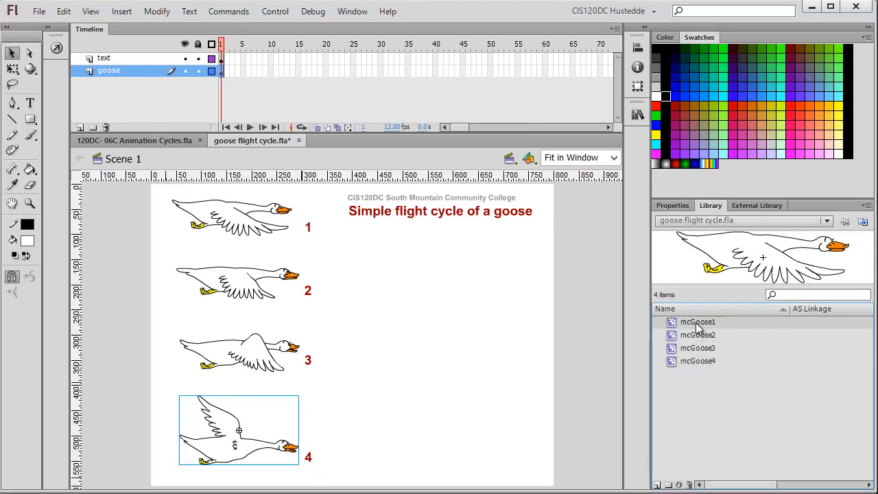
click(697, 335)
click(697, 349)
click(698, 362)
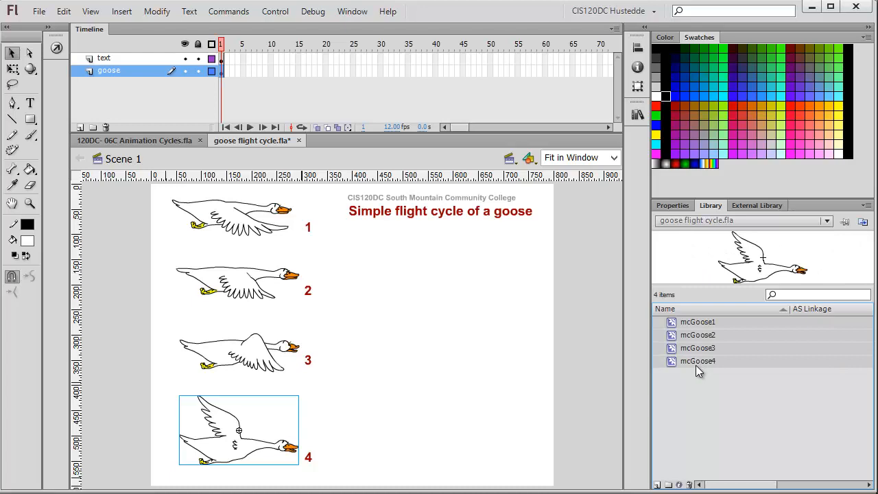
right_click(697, 364)
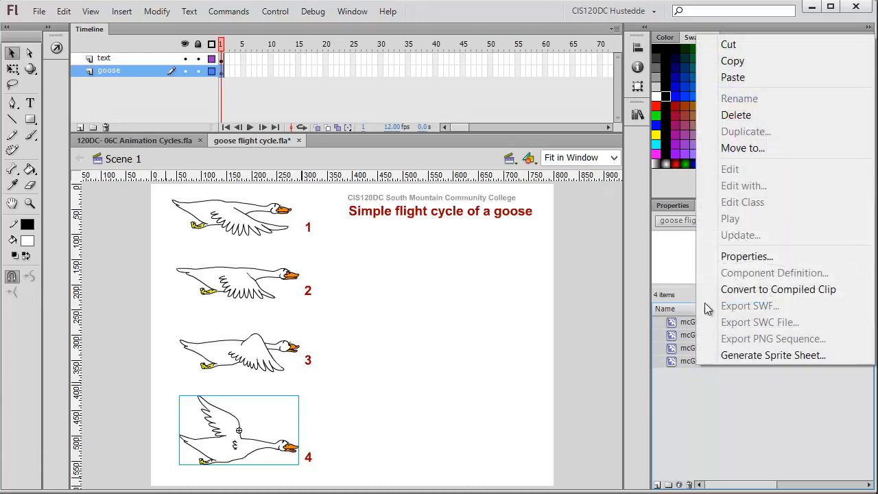
click(732, 62)
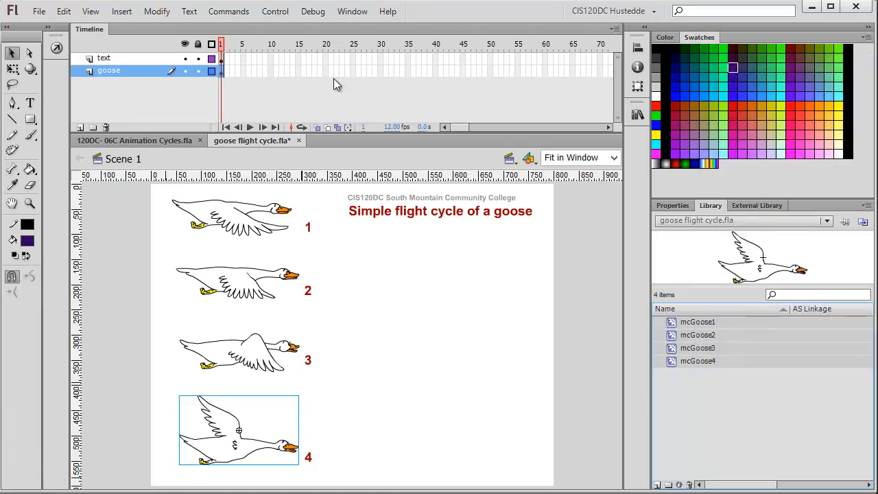
Create a new ActionScript 3.0 document of 550 x 400 px at 12 fps with a sky-blue background.
click(36, 12)
click(42, 29)
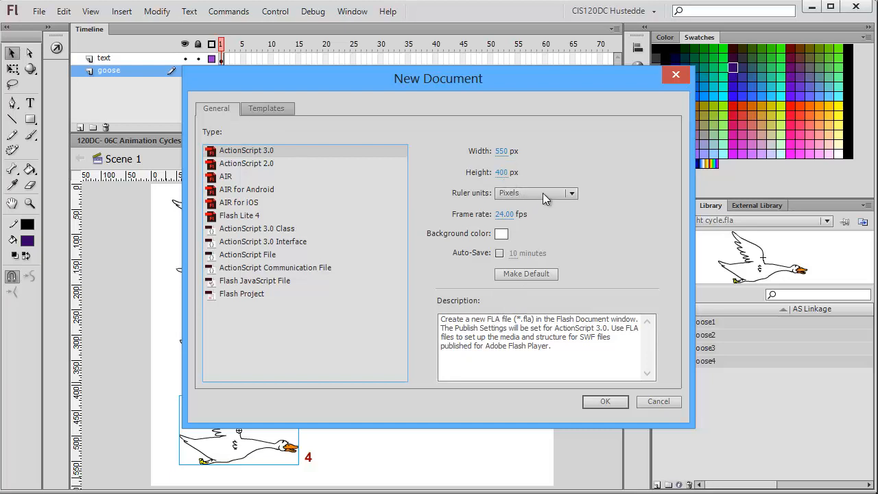
click(508, 215)
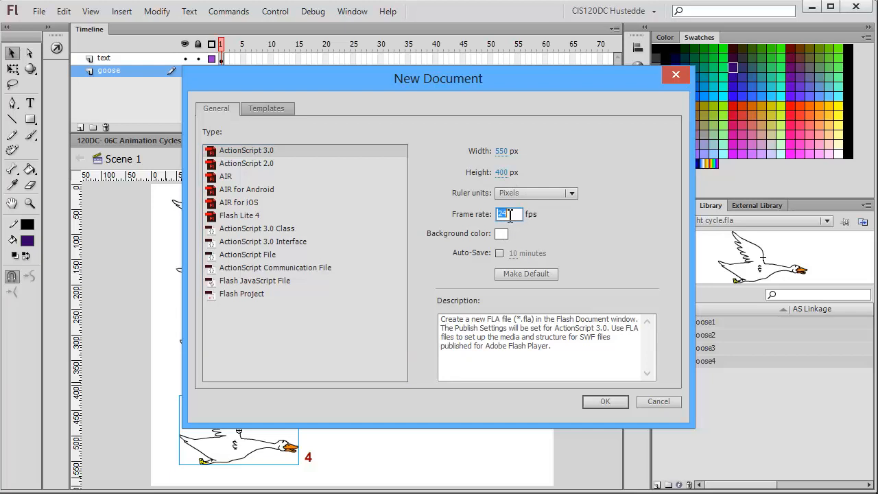
text(12)
click(502, 234)
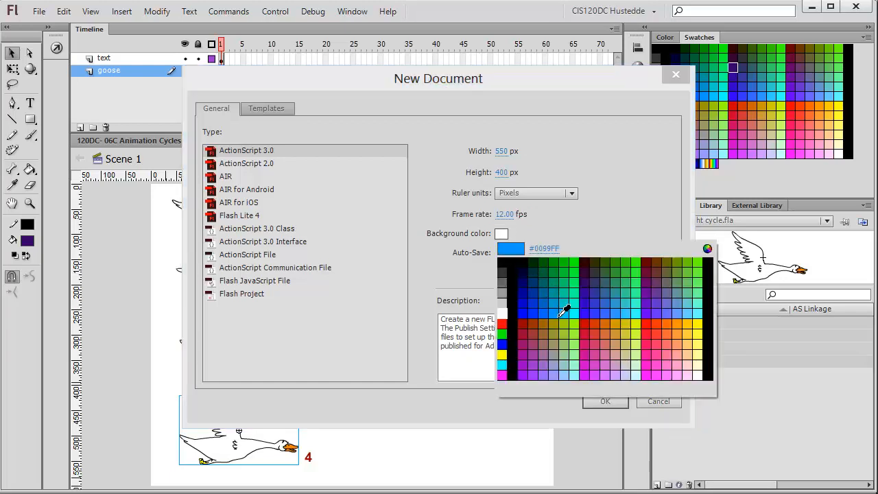
key(Escape)
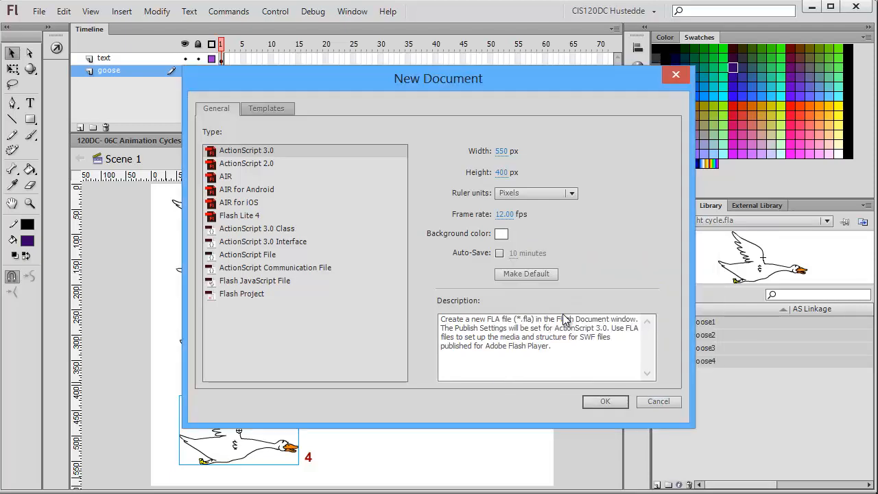
click(605, 401)
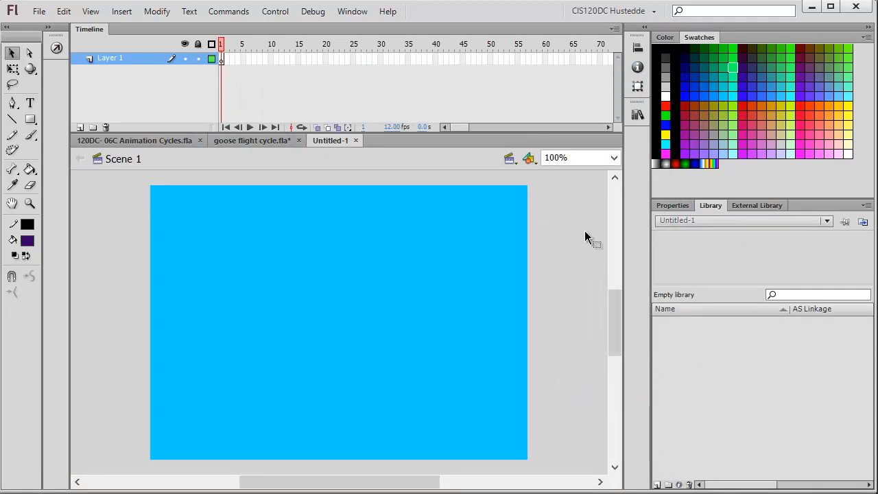
Paste the copied goose symbols into the new document and delete their instances from the stage, keeping them in the library.
key(ctrl+v)
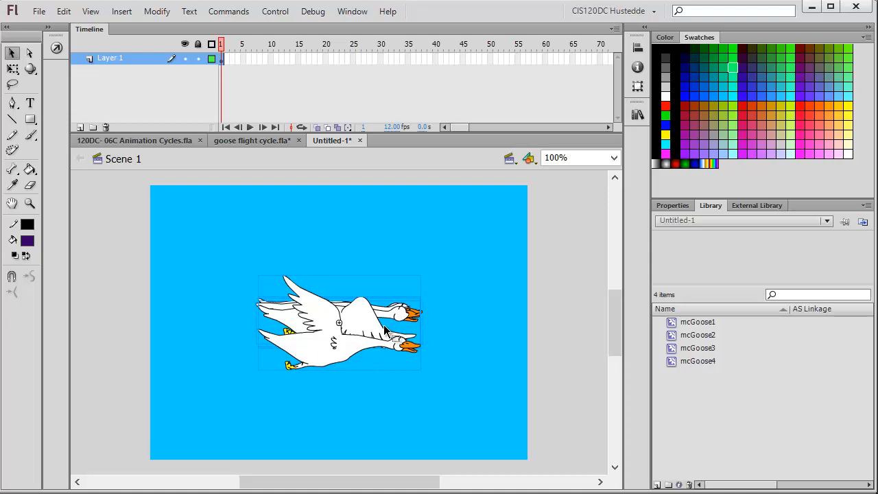
key(Delete)
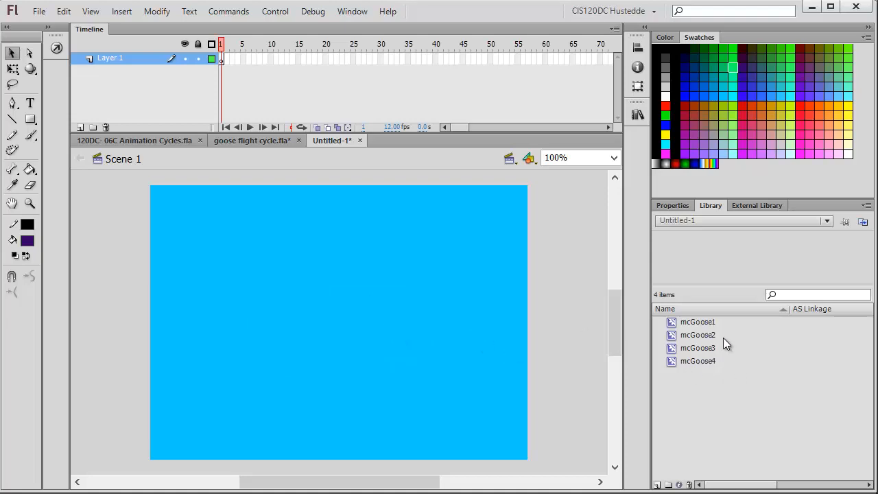
Edit the mcGoose4 symbol and move the whole goose so that its eye sits on the registration mark.
double_click(671, 327)
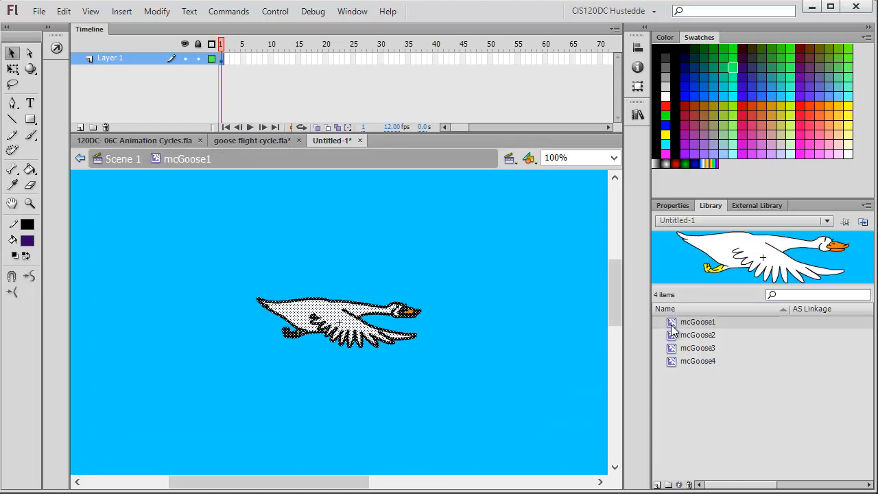
drag(671, 328, 600, 328)
double_click(673, 362)
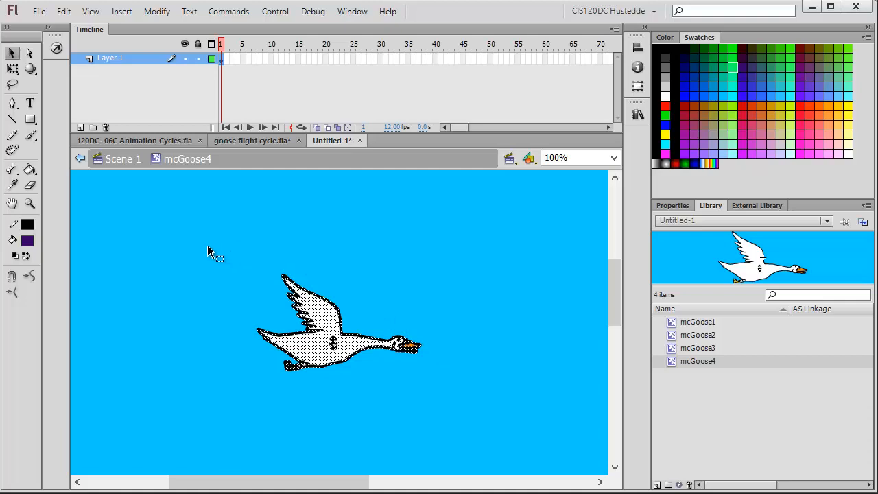
drag(206, 245, 442, 422)
drag(364, 350, 317, 342)
drag(307, 339, 304, 332)
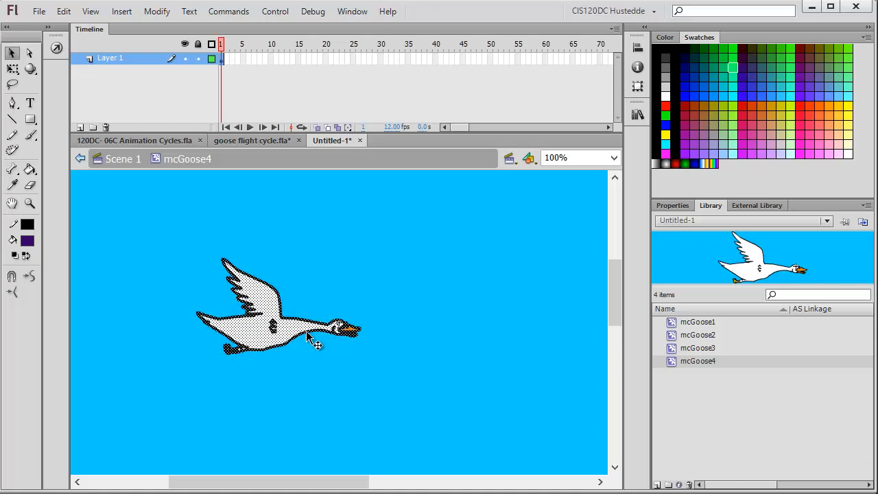
click(372, 308)
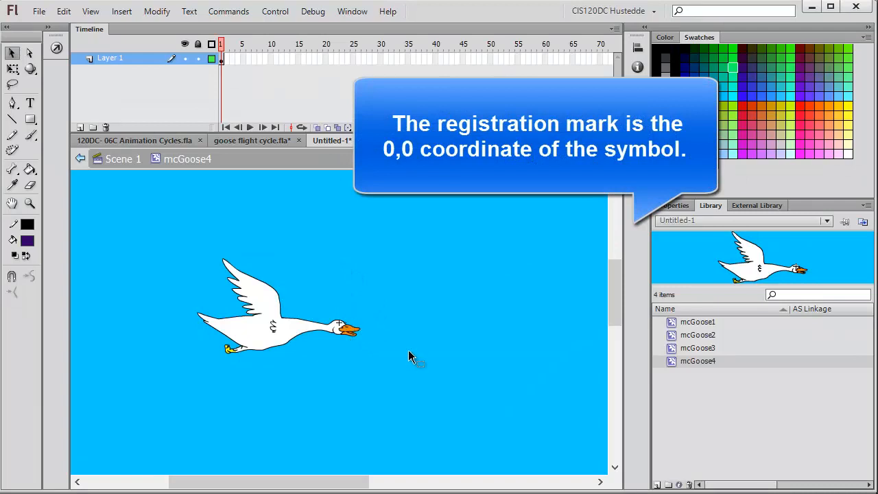
Edit the mcGoose3 symbol and move the whole goose so that its eye sits on the registration mark.
double_click(671, 354)
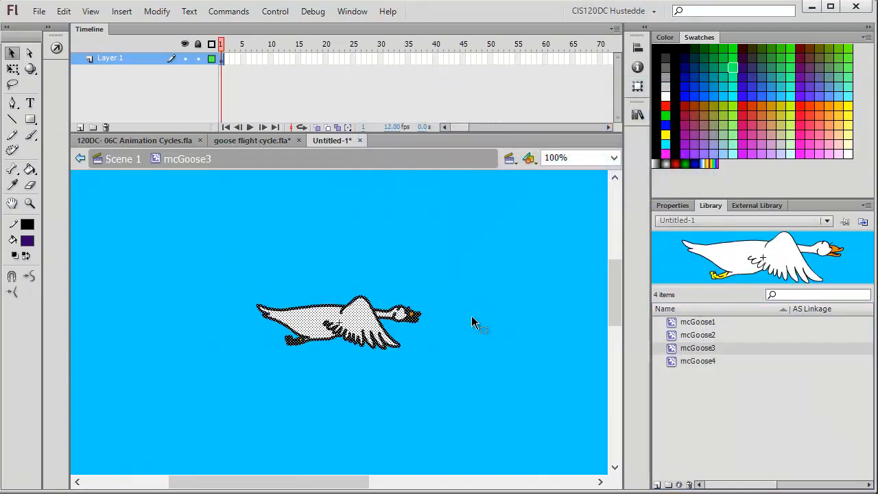
drag(364, 324, 301, 332)
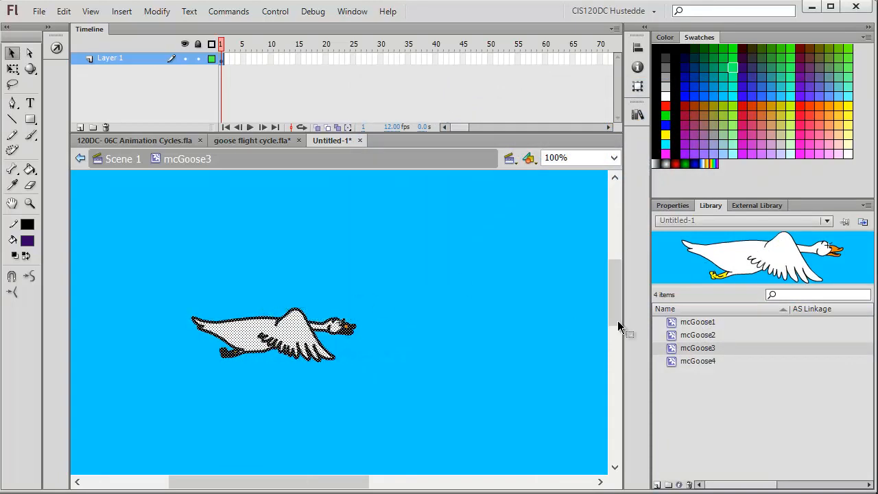
Edit the mcGoose2 symbol and move the whole goose so that its eye sits on the registration mark.
click(712, 336)
double_click(712, 335)
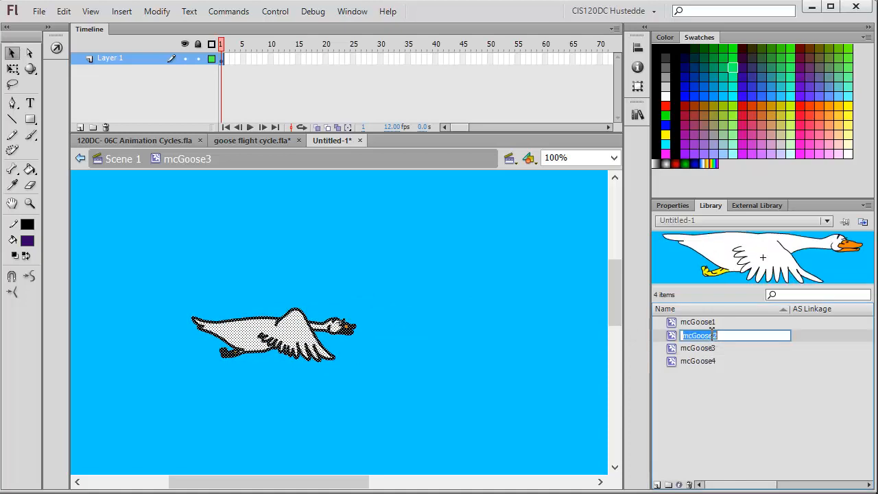
double_click(673, 335)
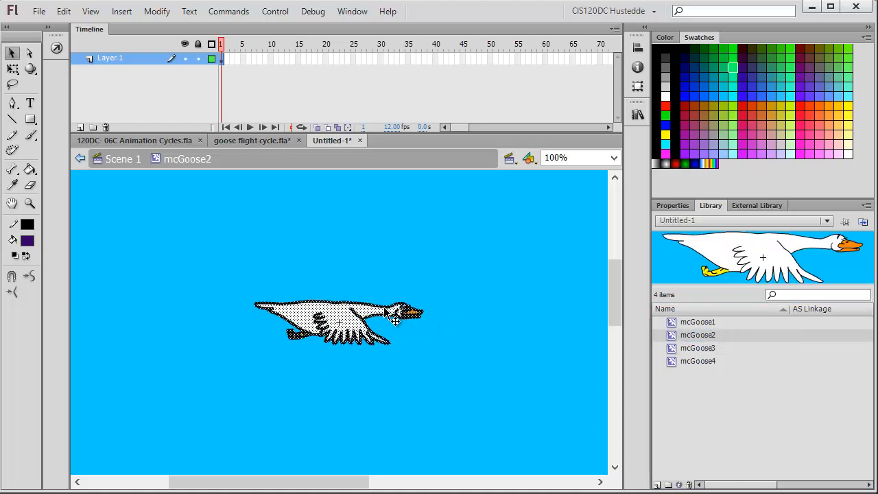
drag(386, 314, 324, 327)
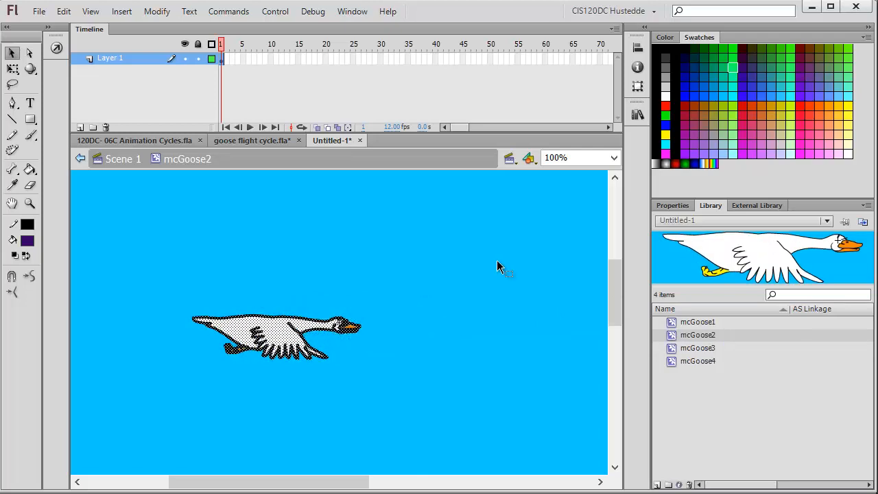
Edit the mcGoose1 symbol, move the whole goose so that its eye sits on the registration mark, and return to Scene 1.
click(677, 326)
double_click(677, 326)
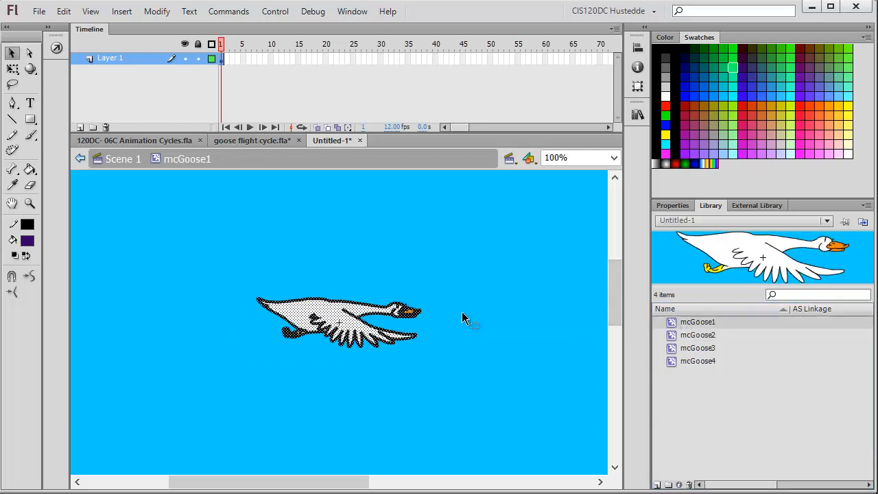
drag(348, 310, 288, 324)
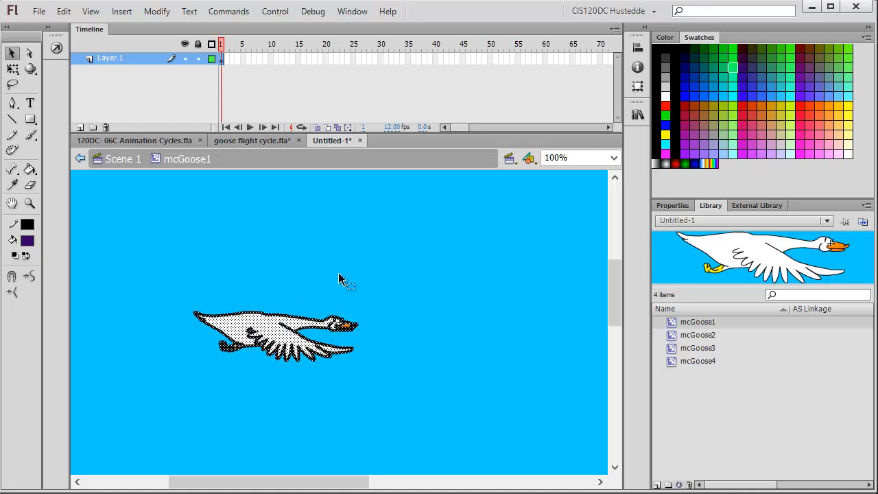
click(125, 161)
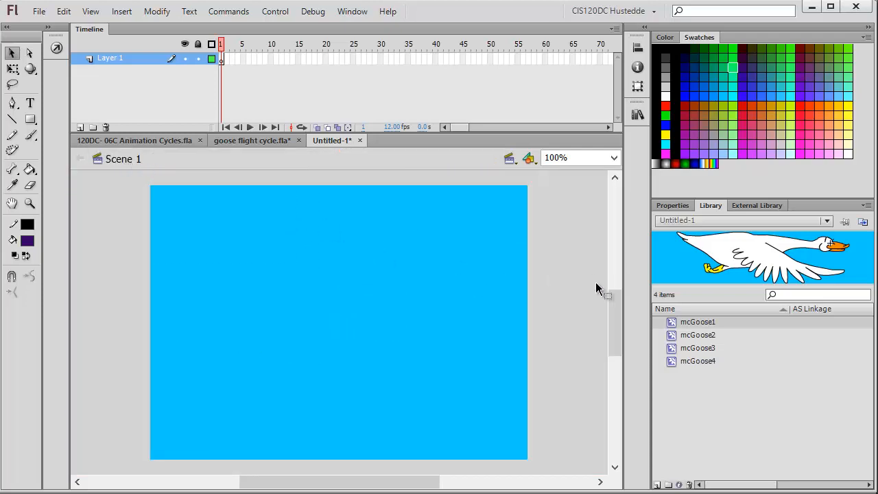
Place an mcGoose1 instance in frame 1 just off the stage's left edge, at about X -19, Y 114.
drag(677, 324, 134, 293)
drag(291, 484, 268, 479)
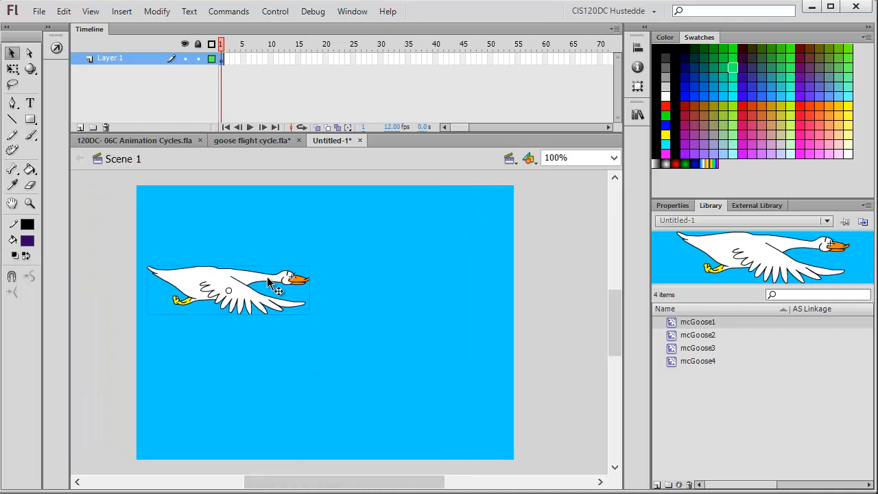
drag(231, 275, 100, 270)
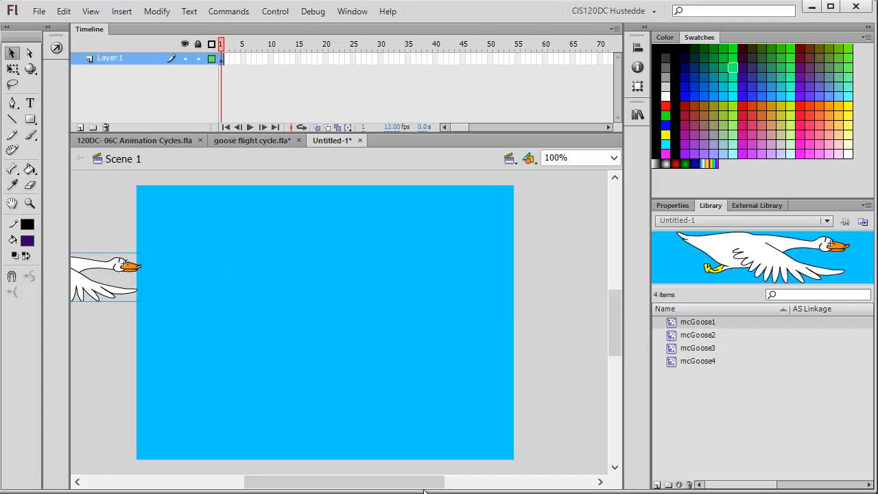
drag(424, 489, 390, 489)
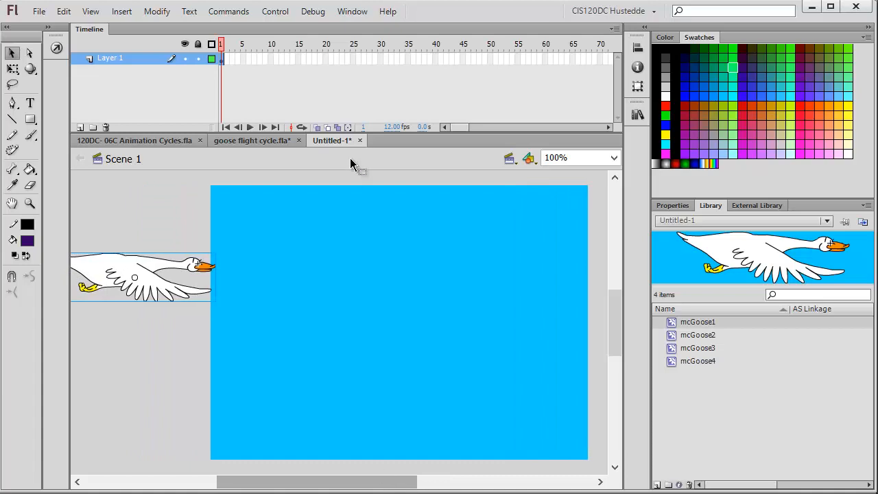
Insert a keyframe at frame 2 of Layer 1.
click(229, 59)
right_click(228, 58)
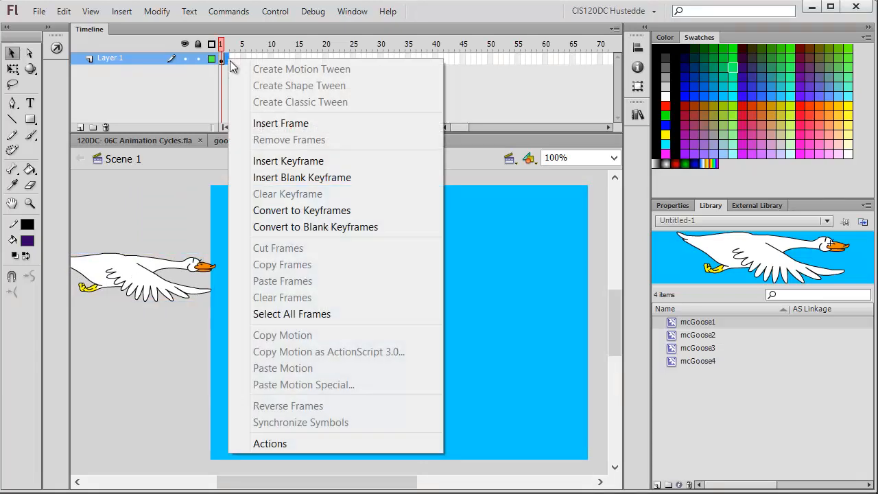
click(265, 162)
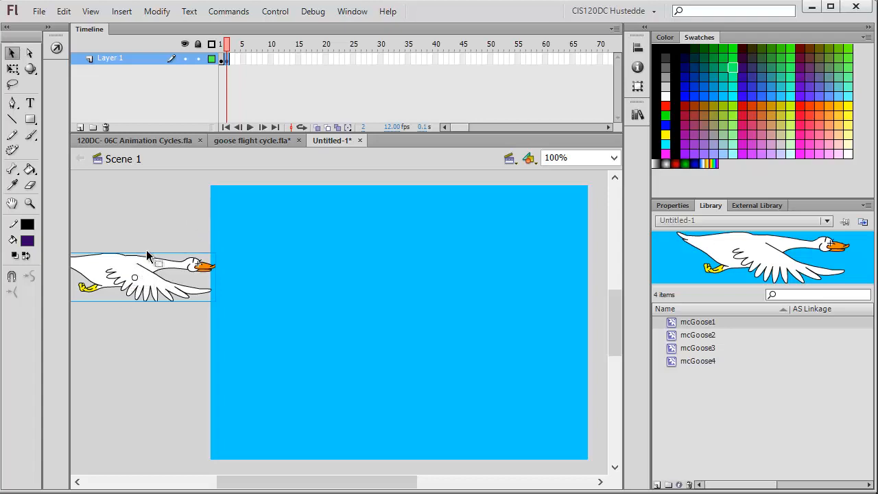
Swap the goose in frame 2 for mcGoose2 and nudge it 20 px to the right, to X 1.
click(673, 205)
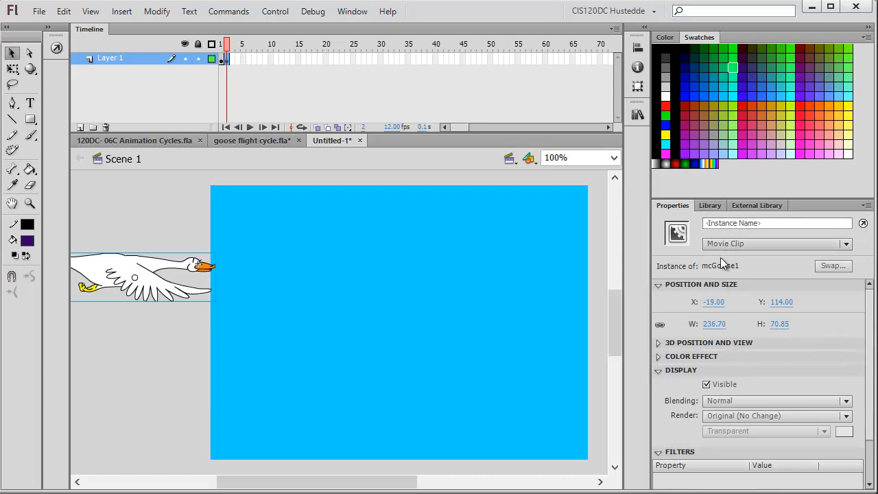
click(843, 268)
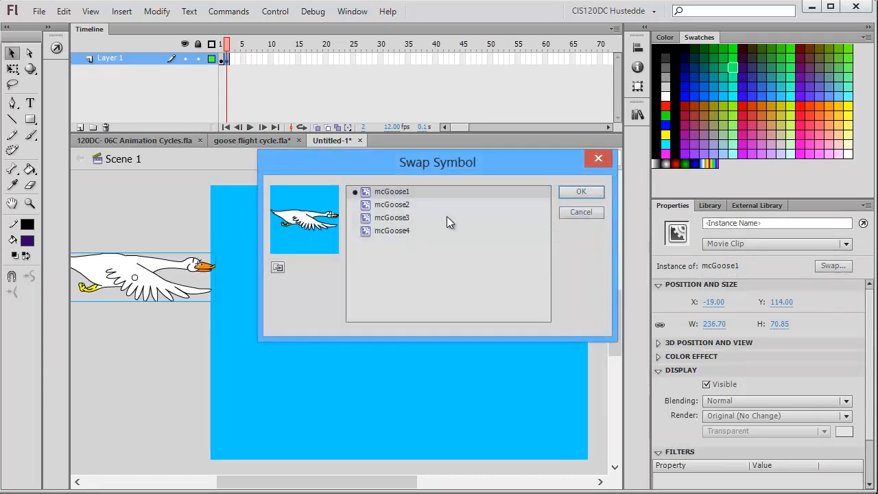
click(406, 207)
click(575, 193)
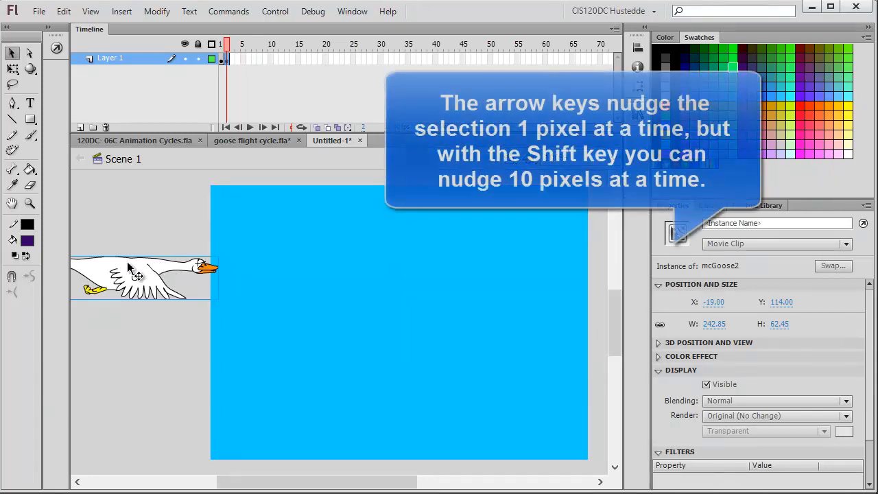
key(shift+Right)
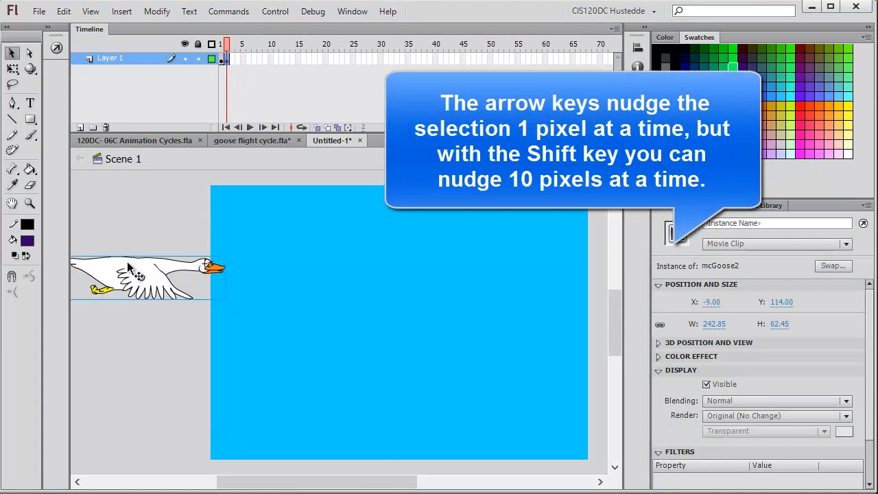
key(shift+Right)
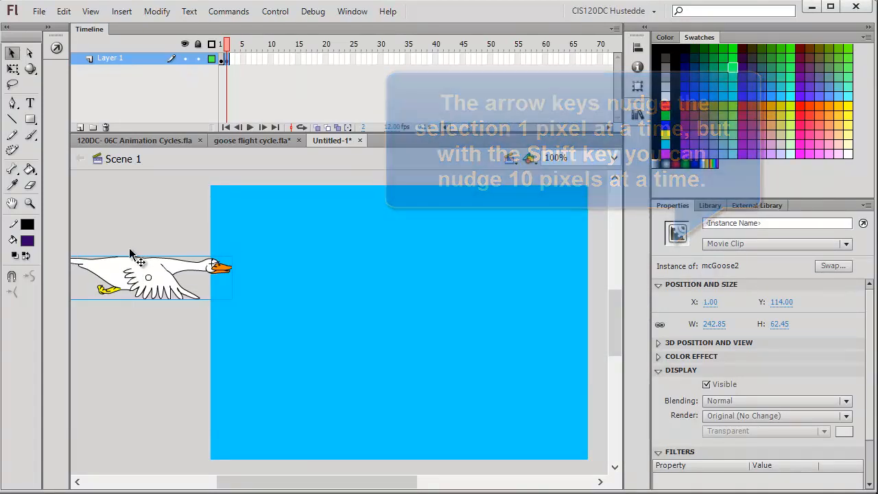
Insert a keyframe at frame 3 and nudge its goose 20 px to the right, to X 21.
click(233, 59)
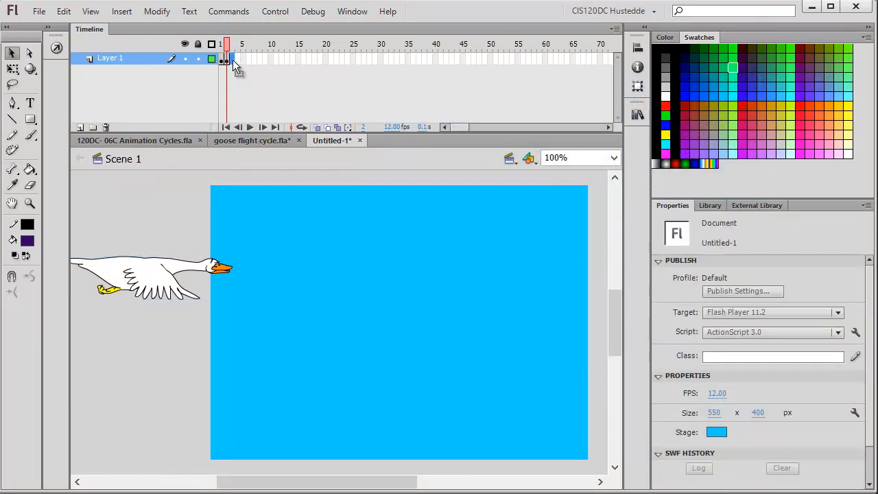
right_click(233, 60)
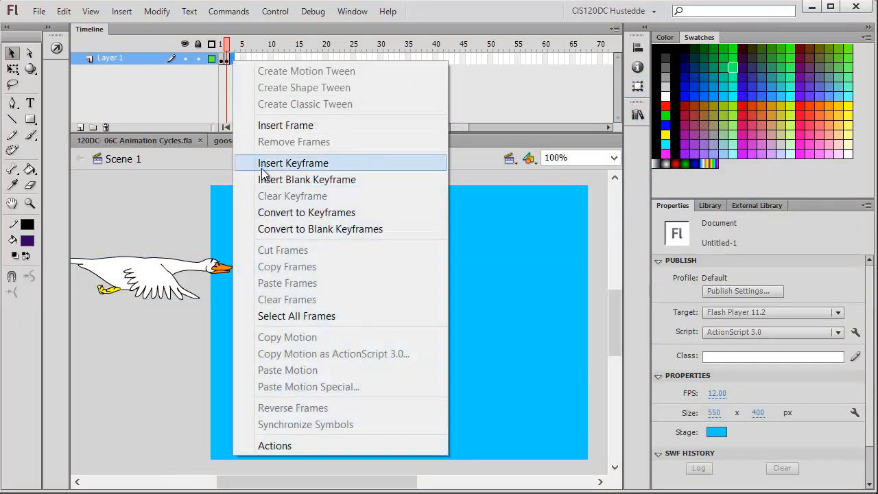
click(288, 164)
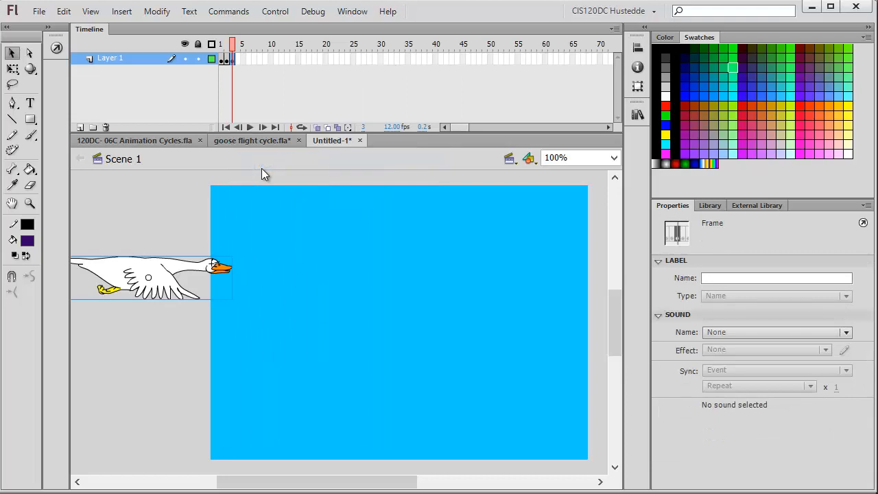
click(166, 281)
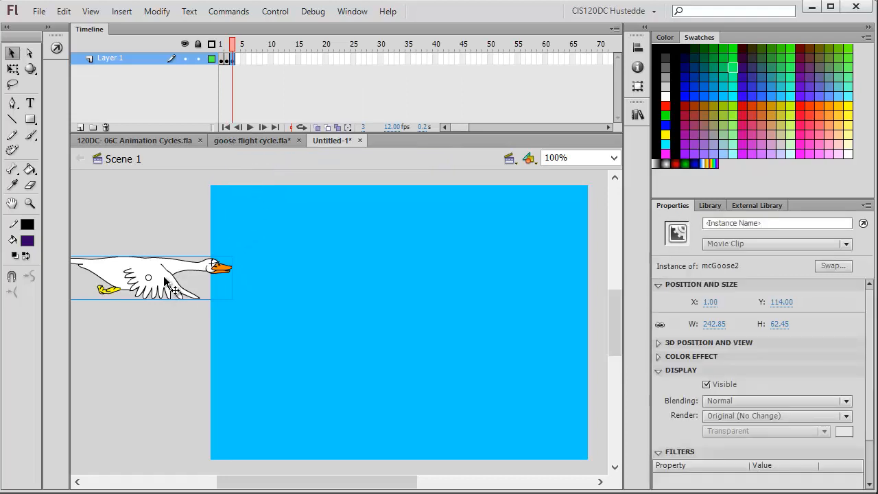
key(shift+Right)
key(shift+Right)
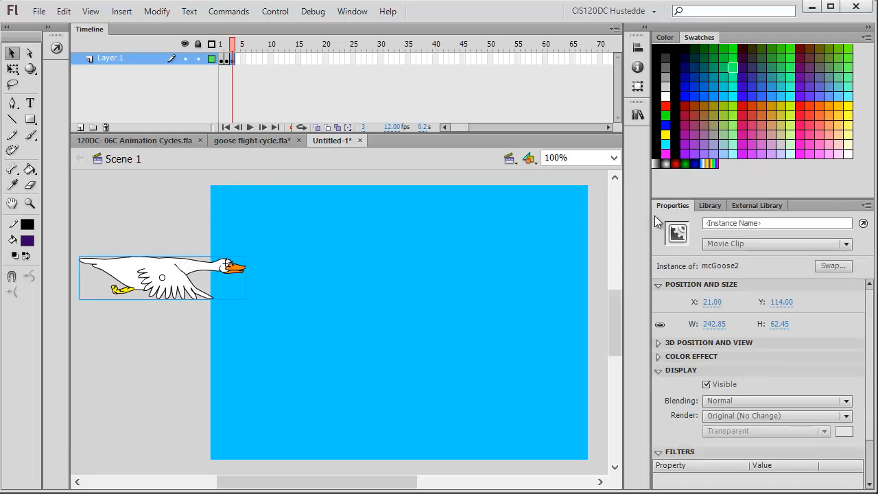
Swap the goose instance in frame 3 for the mcGoose3 symbol.
click(836, 265)
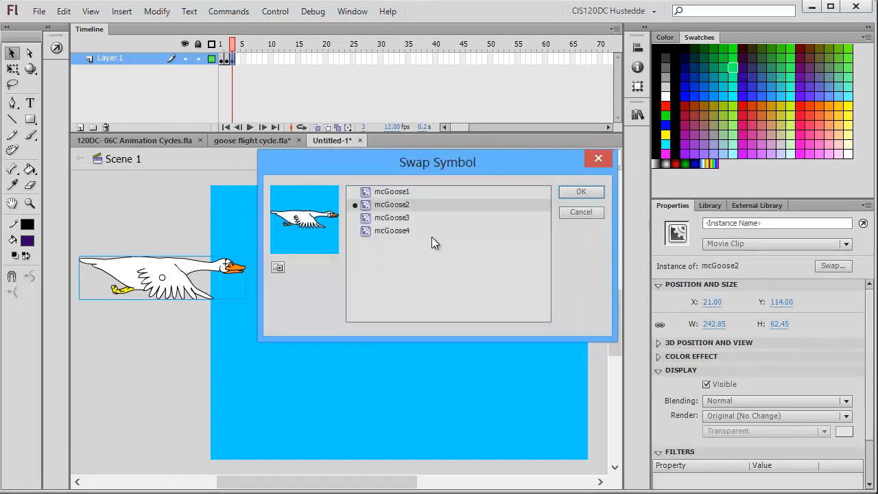
click(368, 217)
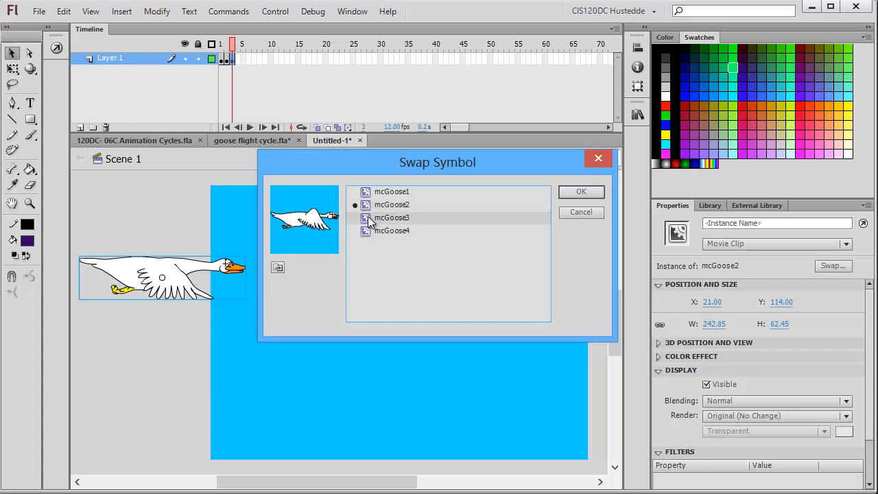
click(573, 194)
Insert a keyframe at frame 4 and nudge its goose 20 px to the right, to X 41.
click(238, 60)
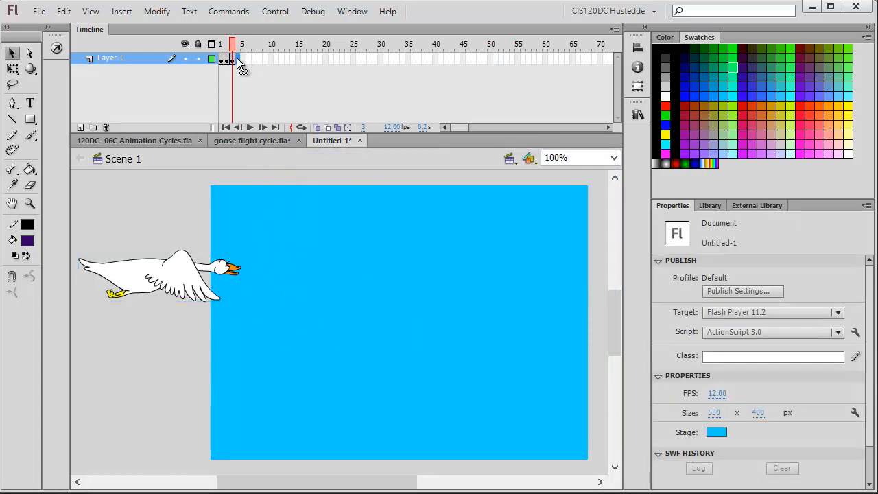
right_click(236, 60)
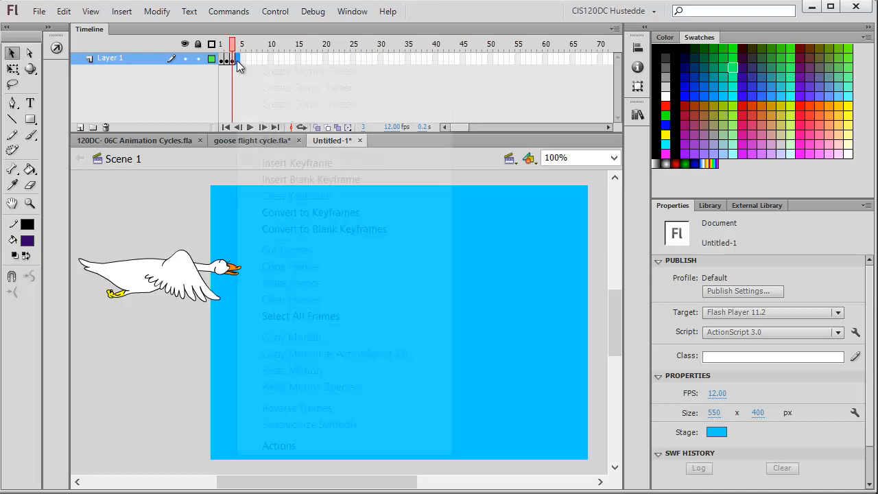
click(272, 164)
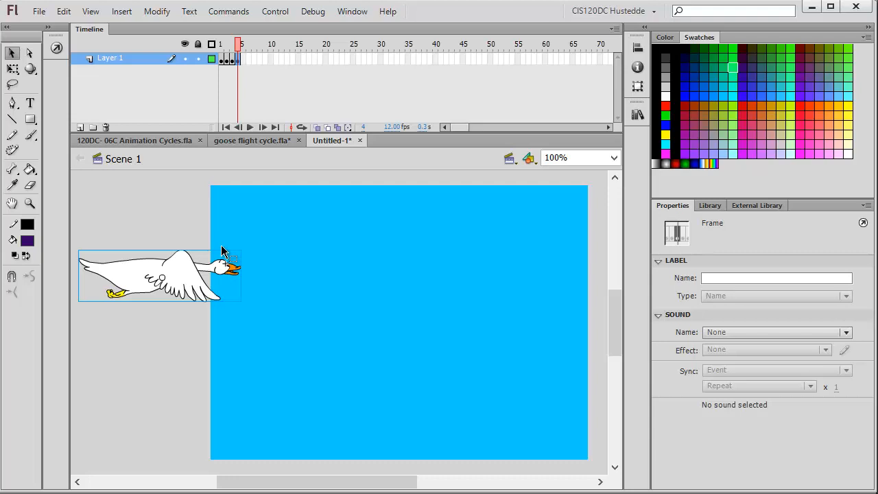
key(shift+Right)
key(shift+Right)
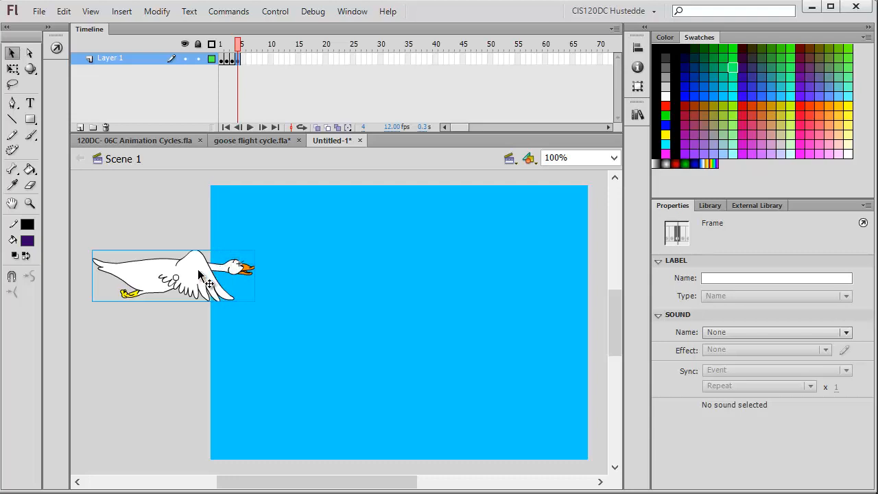
Swap the goose instance in frame 4 for the mcGoose4 symbol.
click(199, 274)
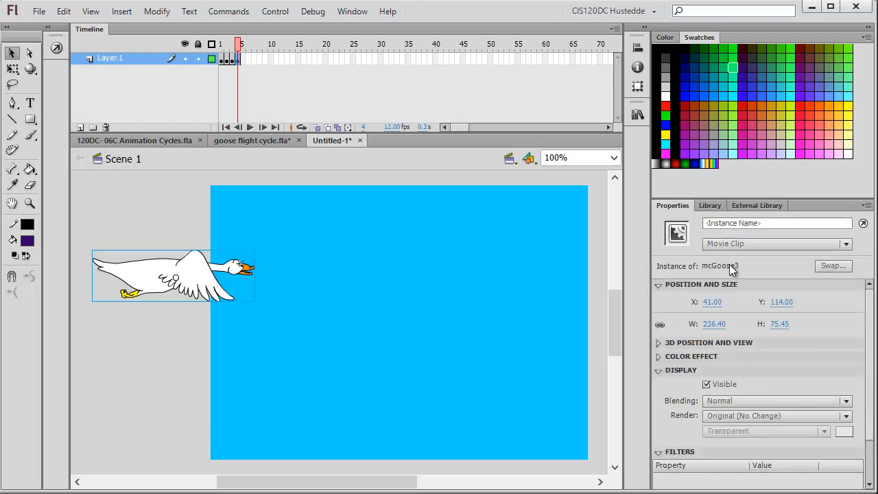
click(834, 266)
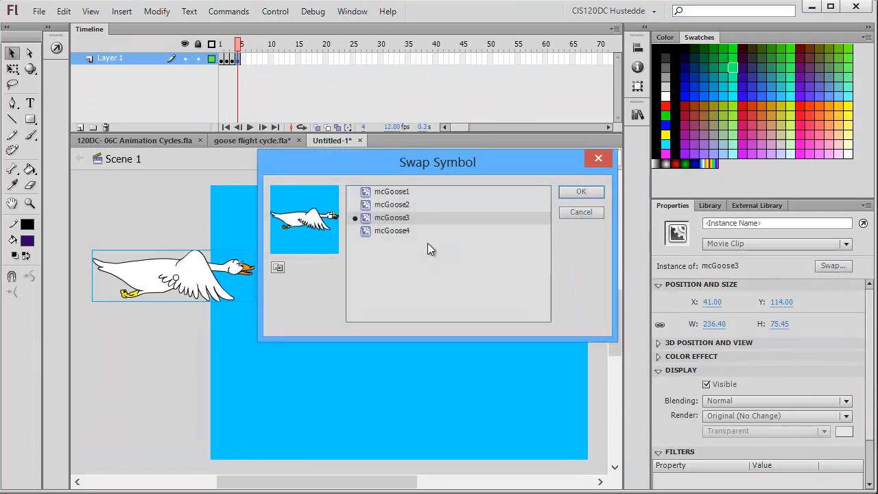
click(392, 230)
click(577, 193)
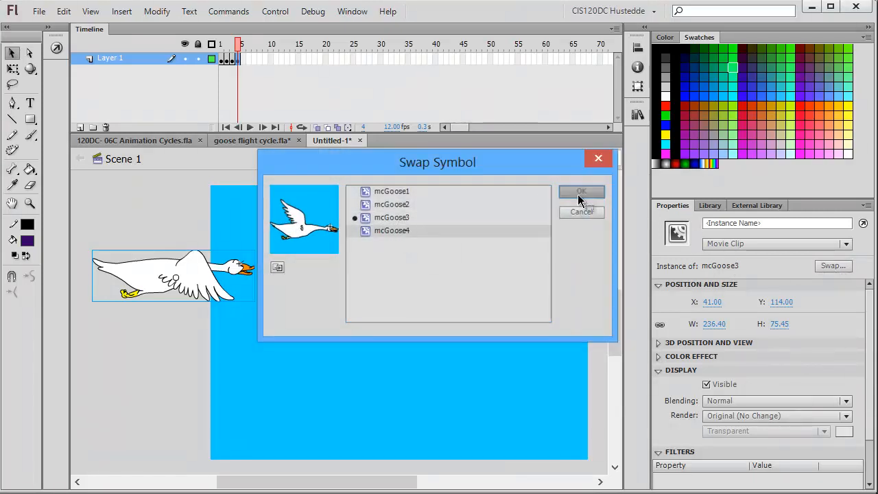
Insert a keyframe at frame 5 and nudge its goose 20 px to the right, to X 61.
right_click(241, 59)
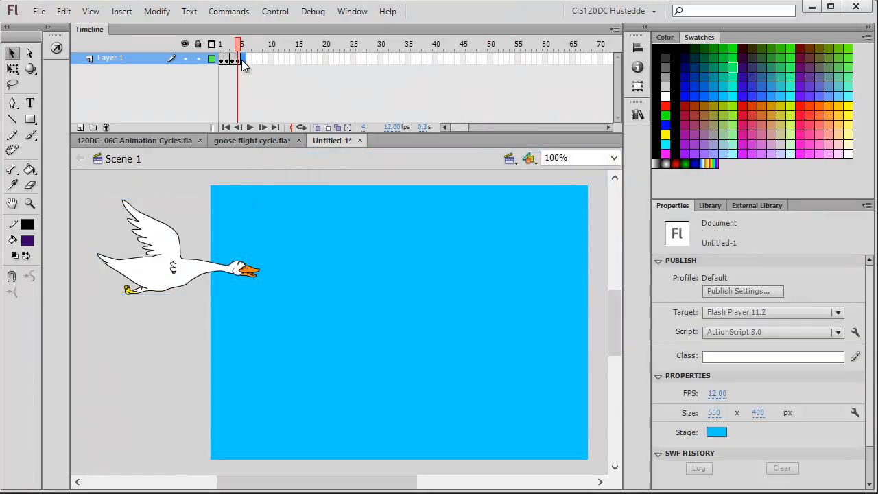
click(267, 163)
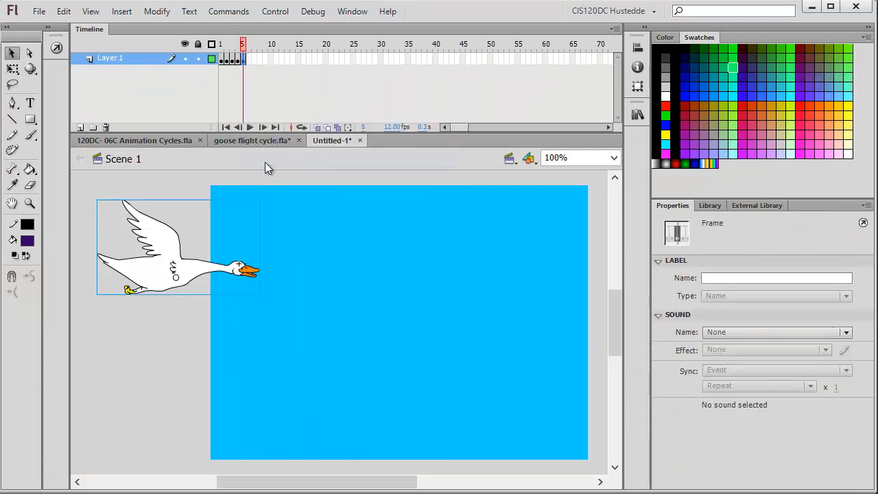
key(shift+Right)
key(shift+Right)
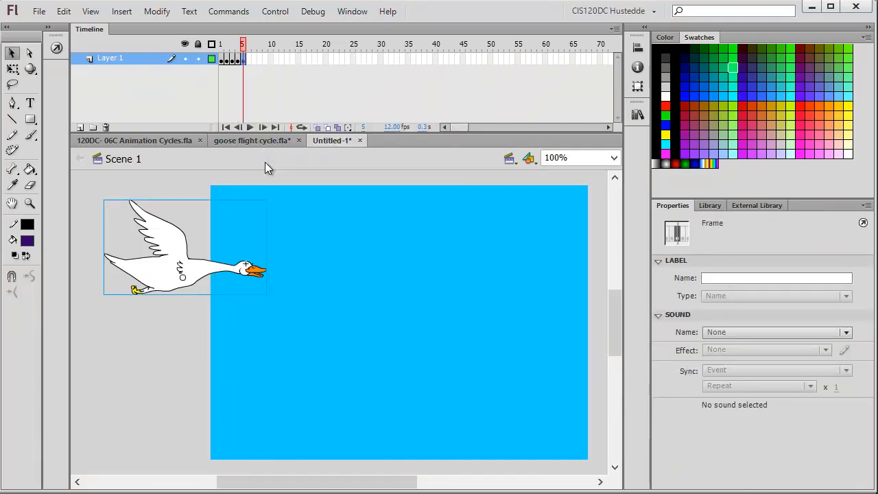
Swap the goose instance in frame 5 for the mcGoose3 symbol.
click(186, 237)
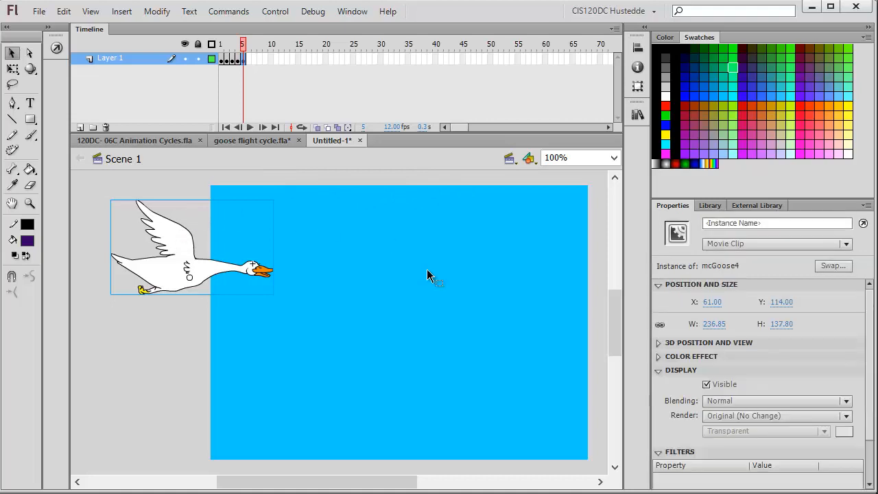
click(835, 267)
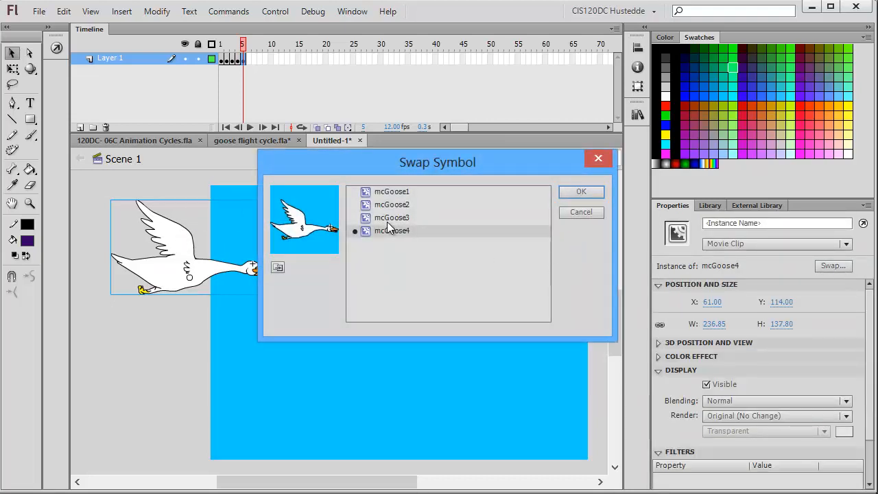
click(387, 219)
click(589, 194)
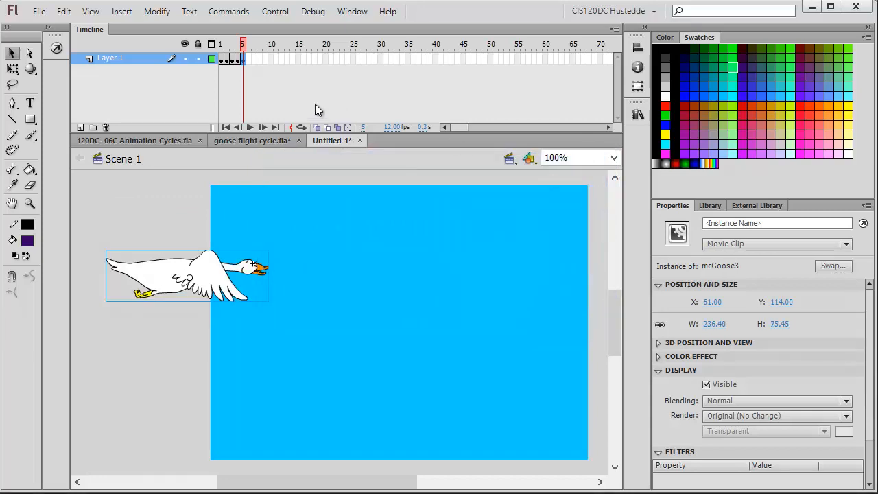
Insert a keyframe at frame 6 and nudge its goose 20 px to the right, to X 81.
right_click(249, 60)
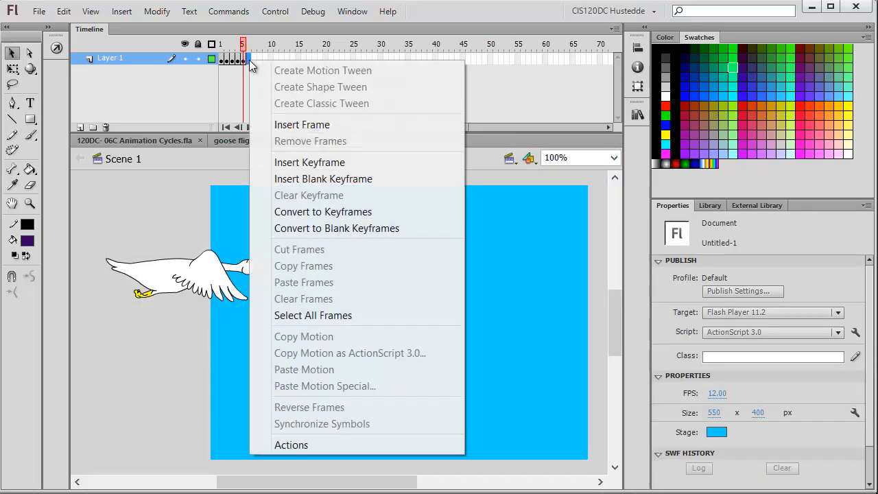
click(288, 163)
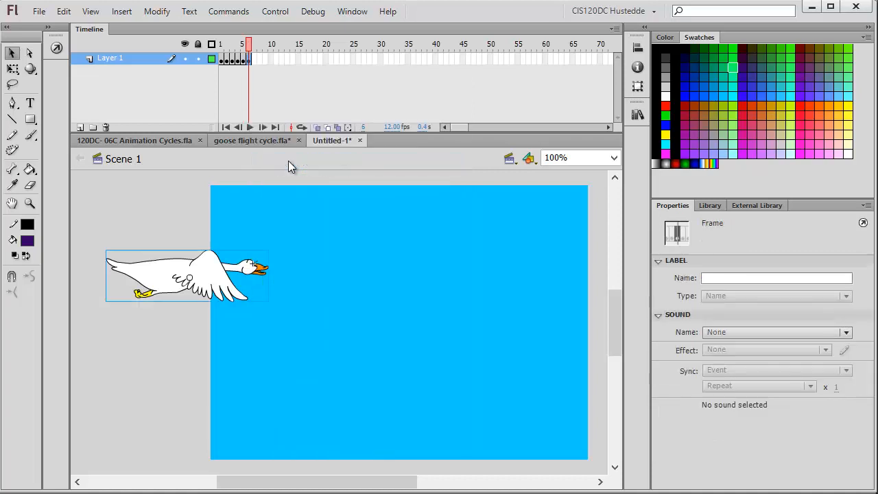
key(shift+Right)
key(shift+Right)
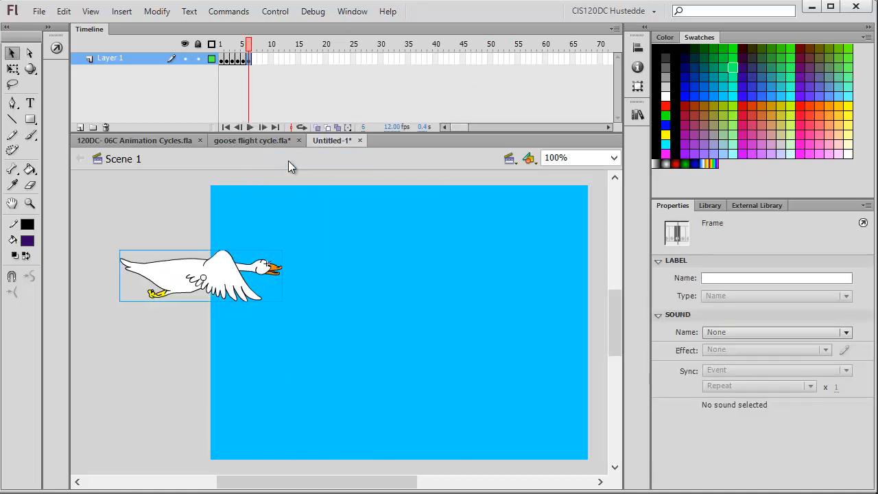
Swap the goose instance in frame 6 for the mcGoose2 symbol and deselect it.
click(208, 265)
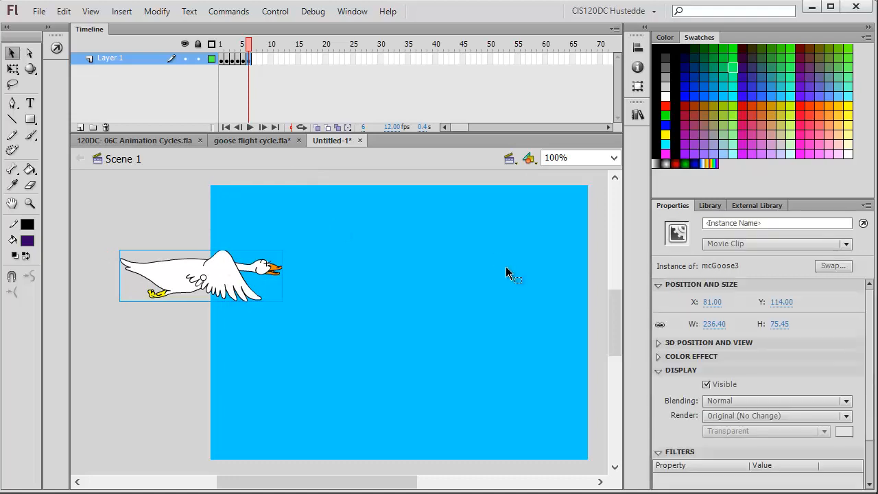
click(838, 266)
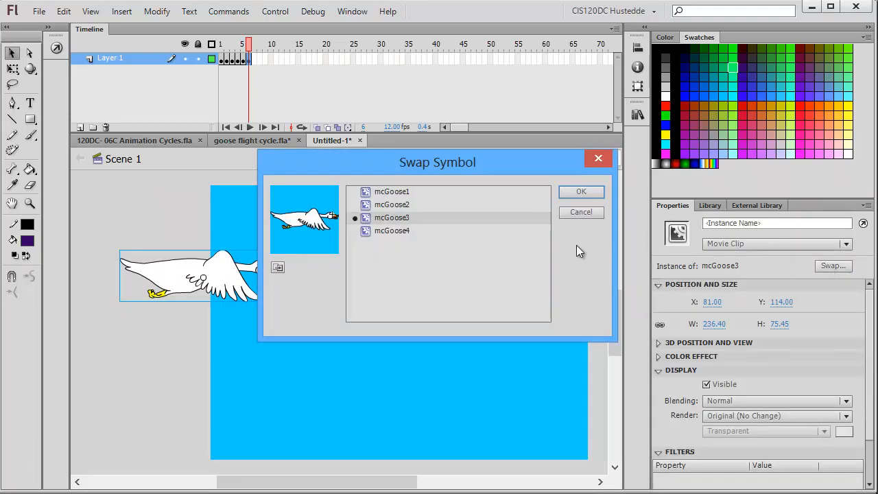
click(400, 205)
click(579, 193)
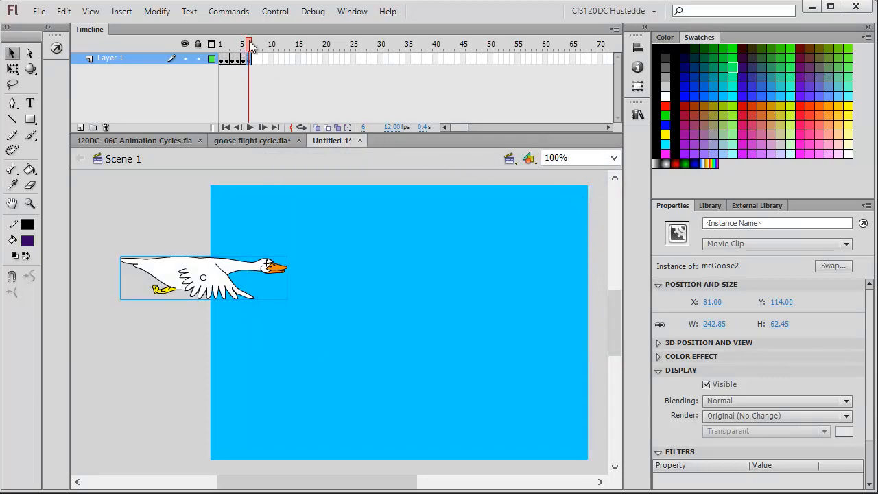
mouse_move(249, 45)
mouse_down()
mouse_move(221, 44)
mouse_move(251, 52)
mouse_up()
click(257, 159)
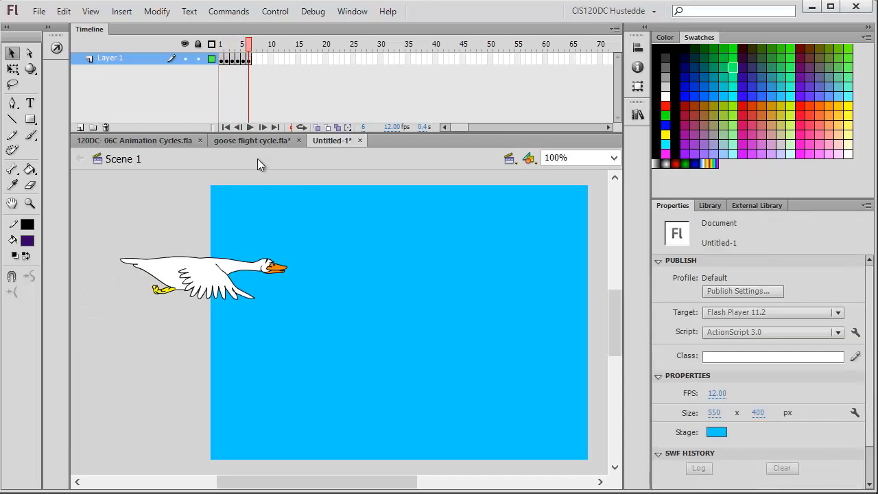
Insert a keyframe at frame 7 and nudge its goose 20 px to the right, to X 101.
right_click(254, 60)
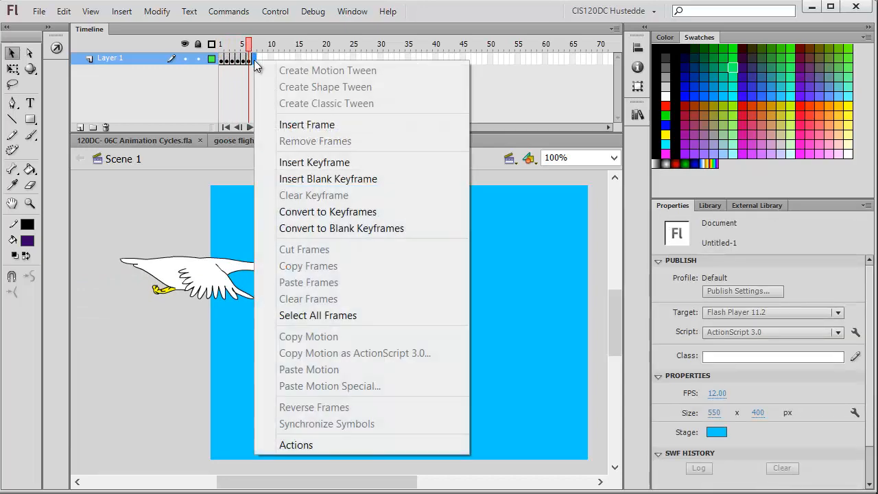
click(286, 163)
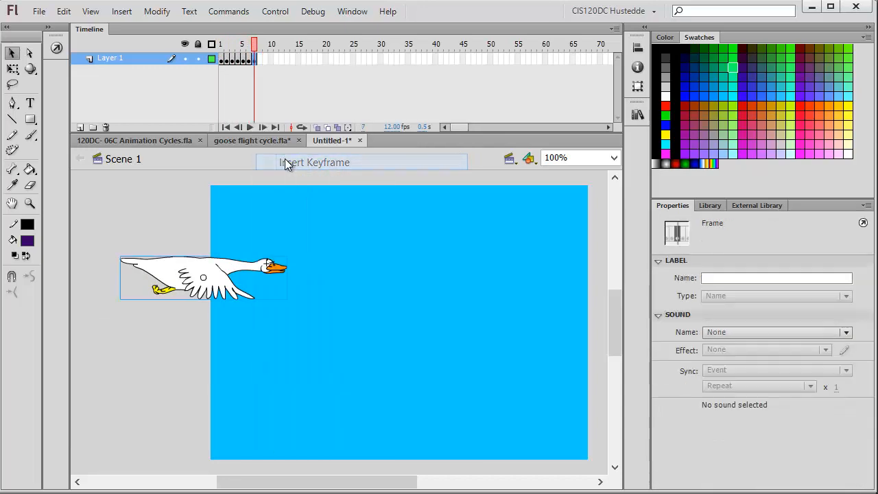
click(248, 297)
key(shift+Right)
key(shift+Right)
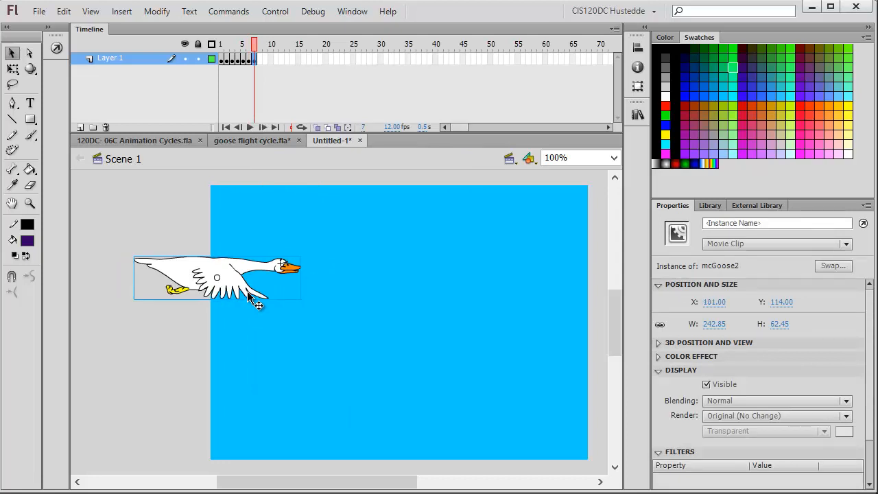
Swap the goose instance in frame 7 for the mcGoose1 symbol.
click(831, 266)
click(424, 192)
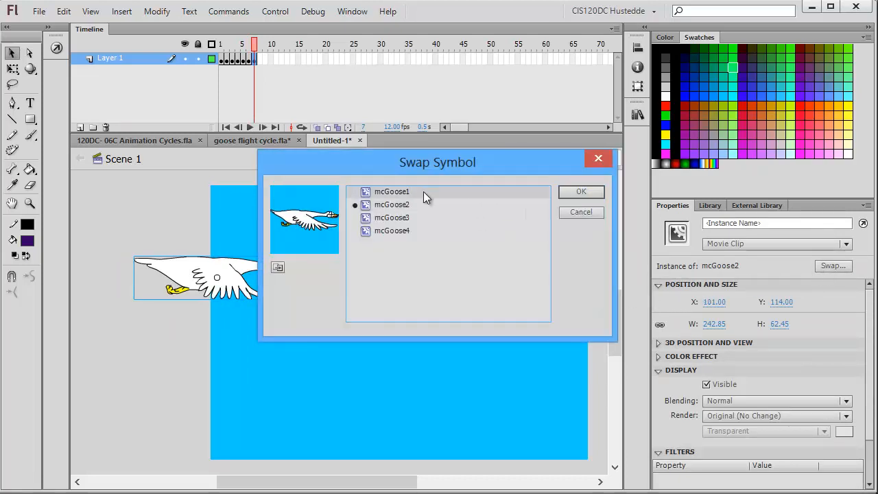
click(572, 194)
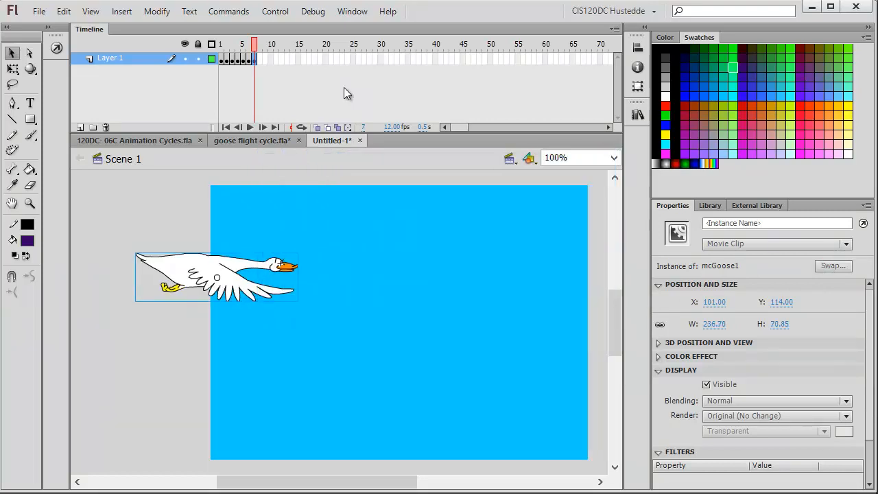
Insert a keyframe at frame 8 and nudge its goose 20 px to the right, to X 121.
click(259, 59)
right_click(259, 60)
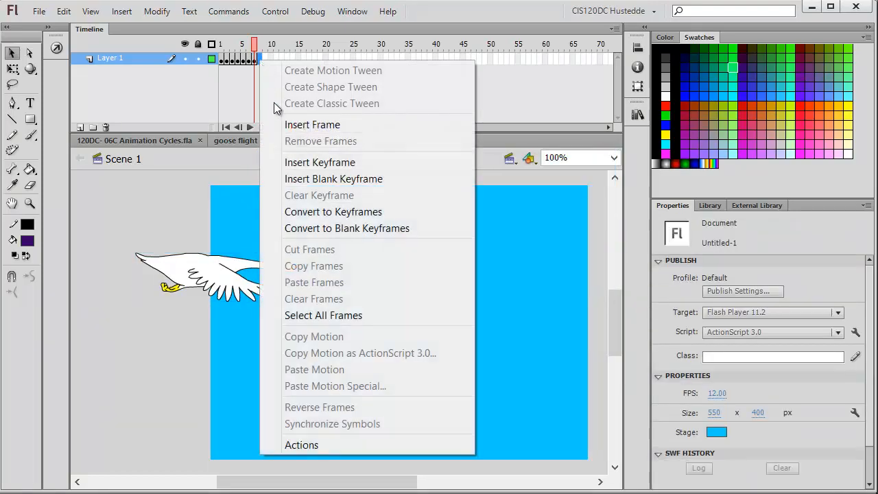
click(286, 168)
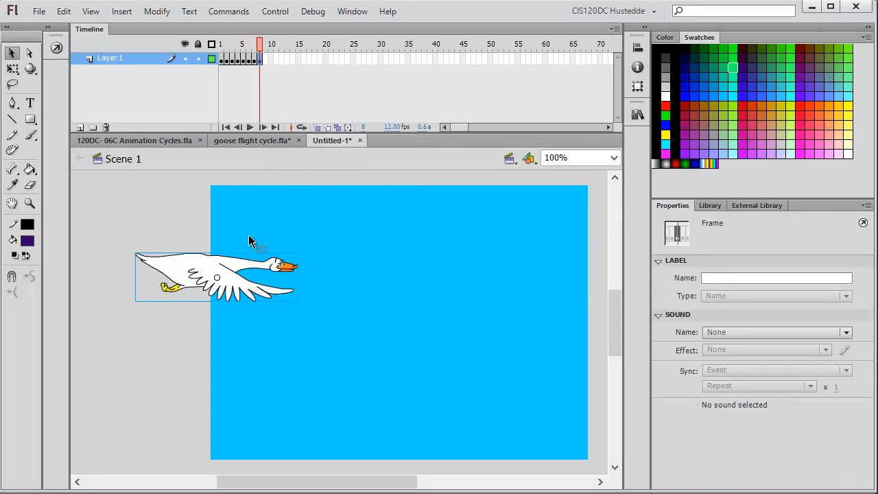
key(shift+Right)
key(shift+Right)
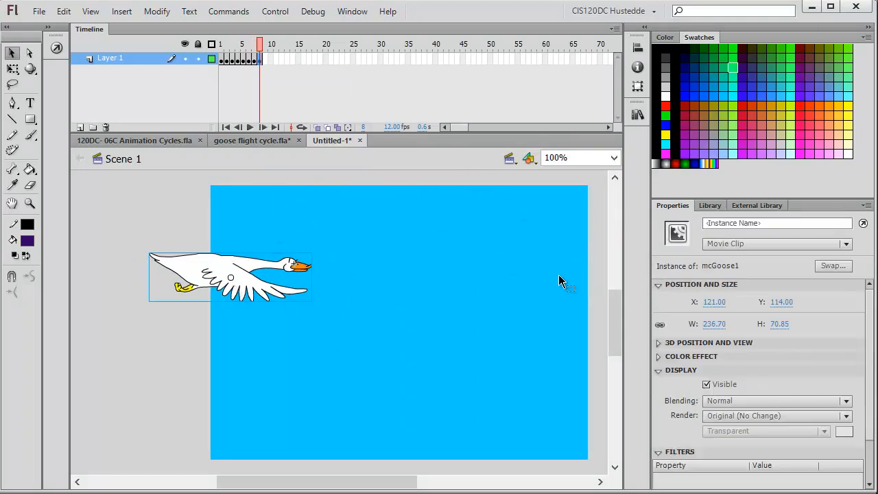
Swap the goose instance in frame 8 for the mcGoose2 symbol.
click(241, 294)
click(828, 268)
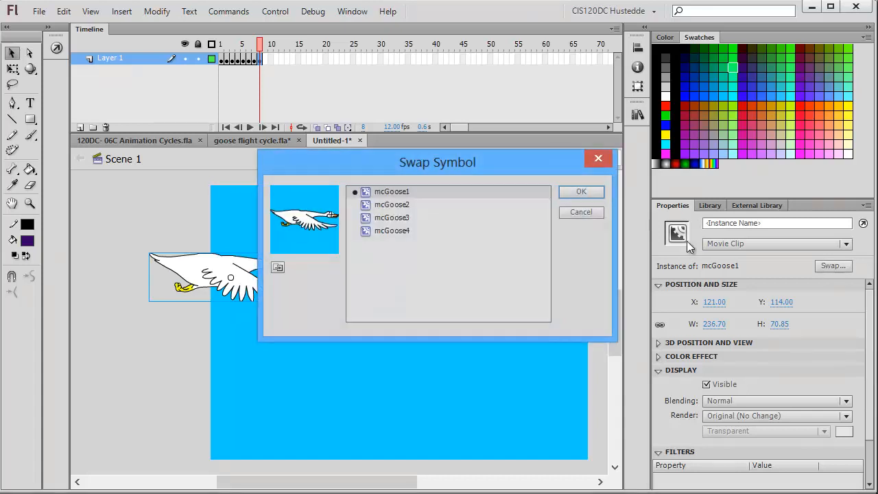
click(395, 206)
click(582, 192)
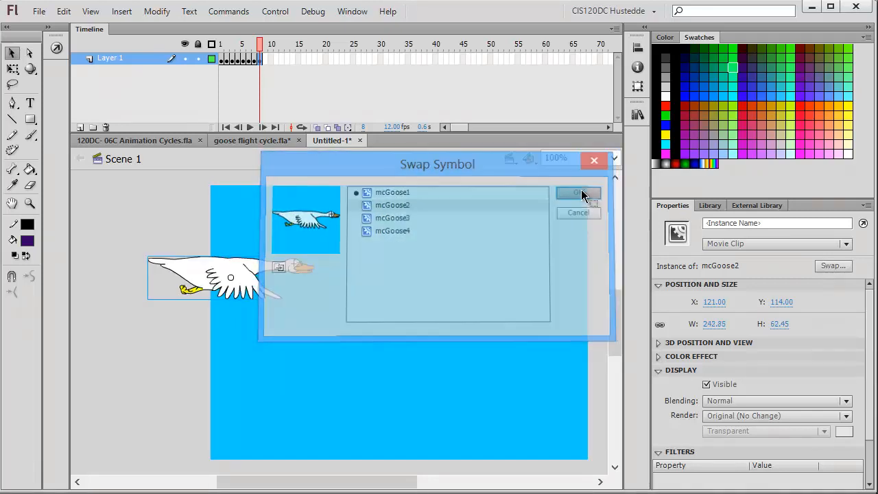
Insert a keyframe at frame 9 and move its goose 20 px to the right, to X 141.
right_click(267, 60)
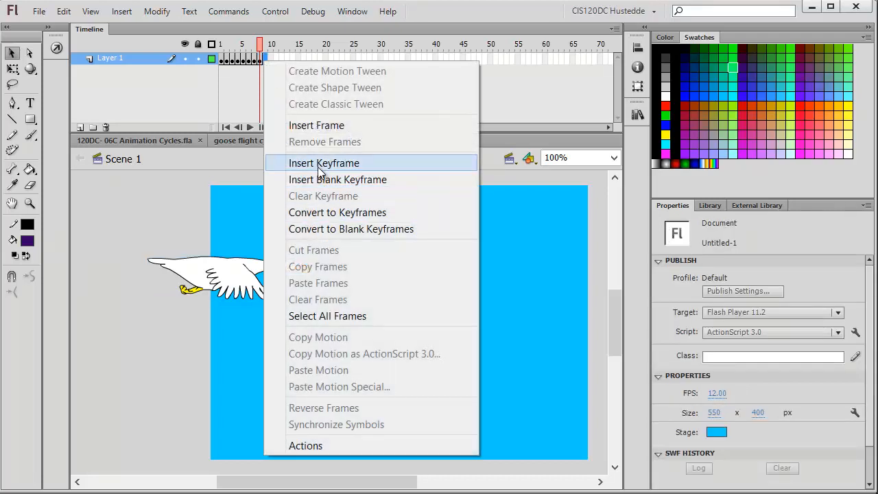
click(319, 165)
drag(261, 307, 274, 307)
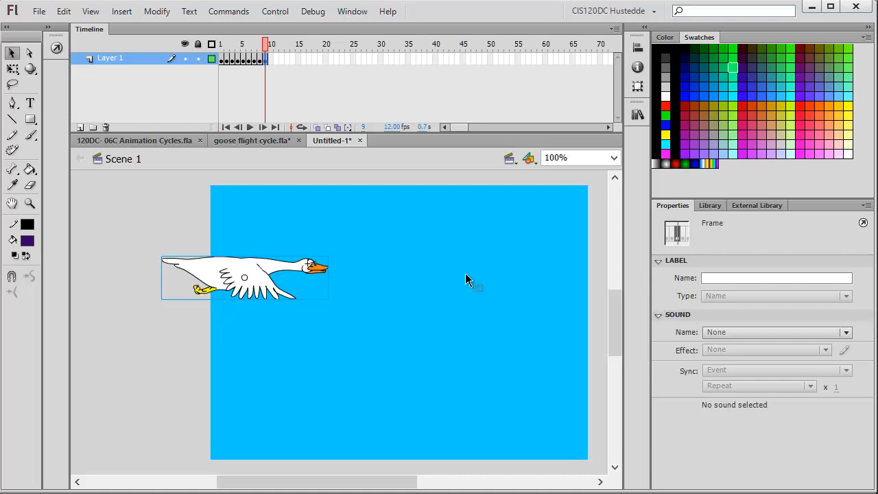
Swap the goose instance in frame 9 for the mcGoose3 symbol.
click(267, 272)
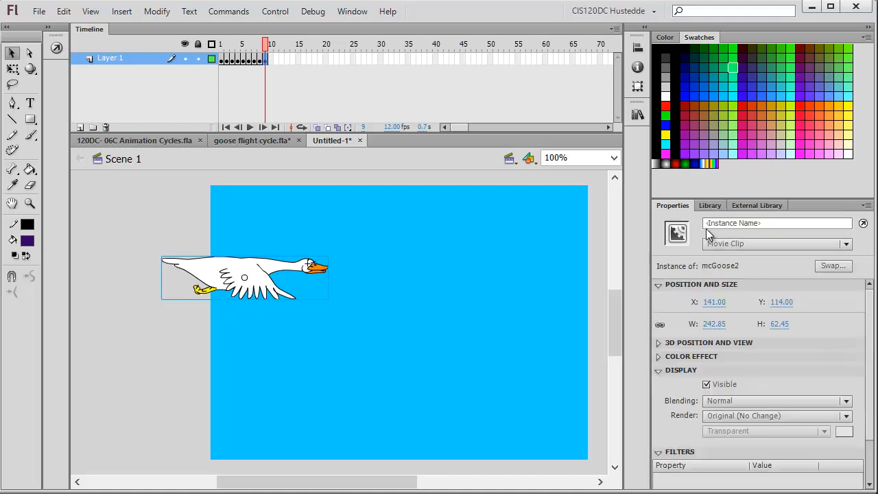
click(832, 265)
click(838, 268)
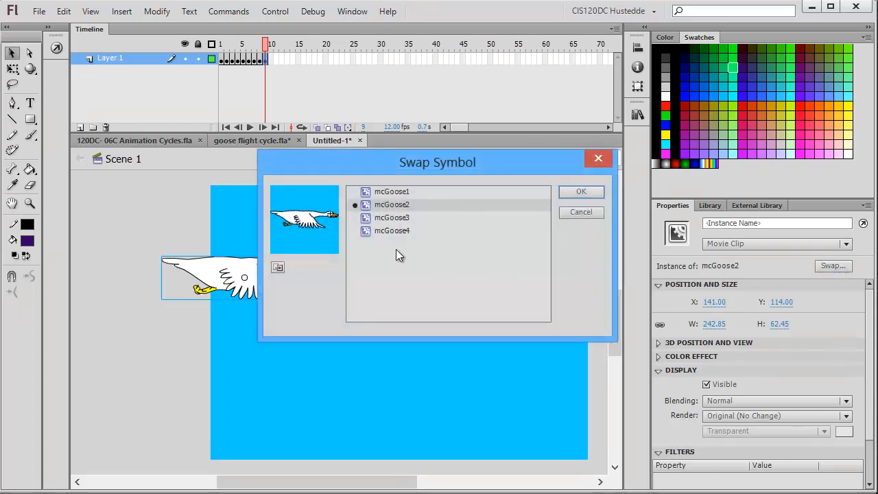
click(387, 219)
click(588, 192)
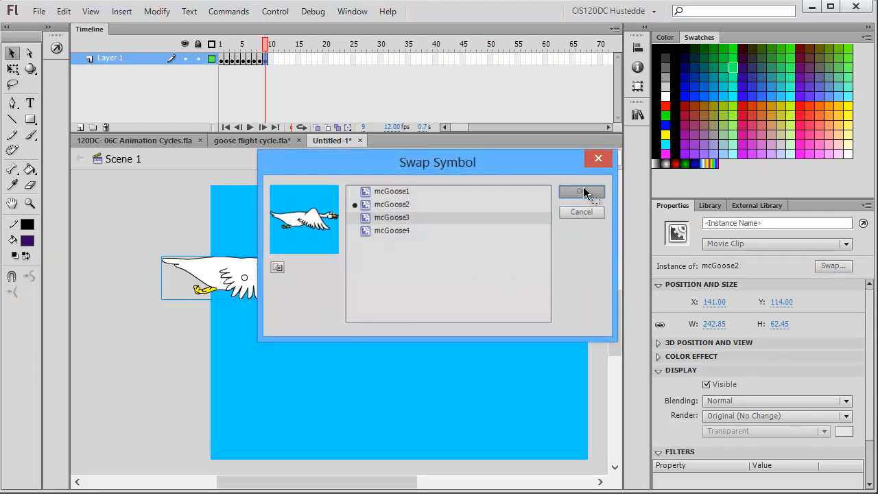
Insert a keyframe at frame 10 and move its goose 20 px to the right, to X 161.
click(269, 58)
right_click(269, 60)
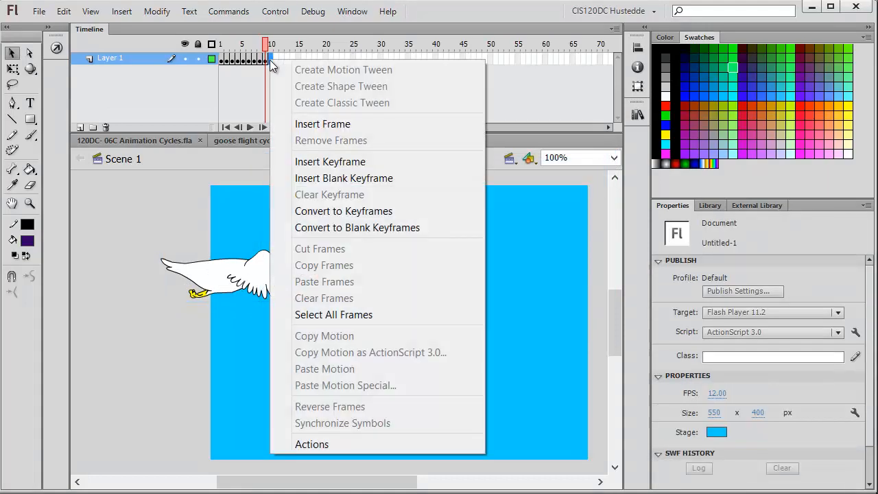
click(327, 162)
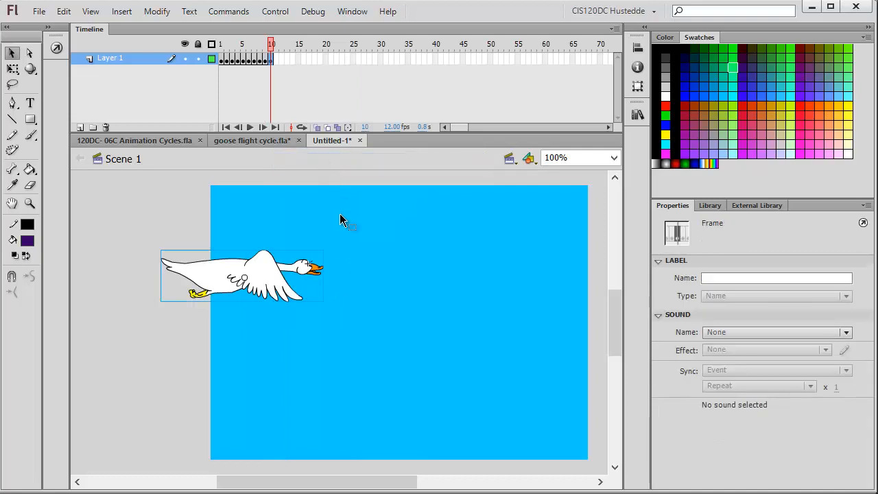
drag(323, 280, 336, 280)
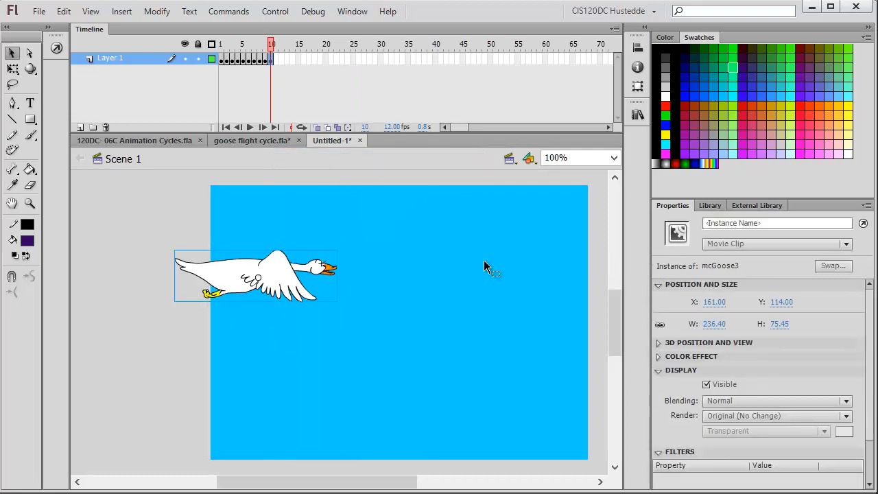
Swap the goose instance in frame 10 for the mcGoose4 symbol.
click(829, 265)
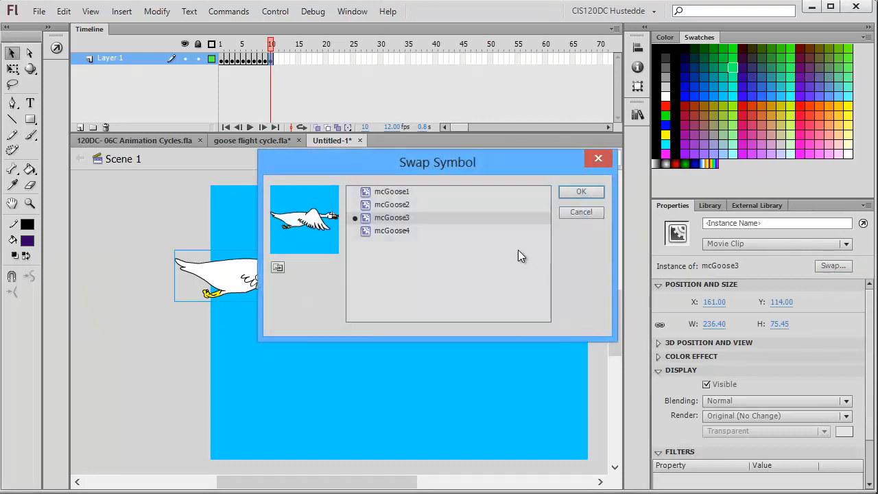
click(389, 230)
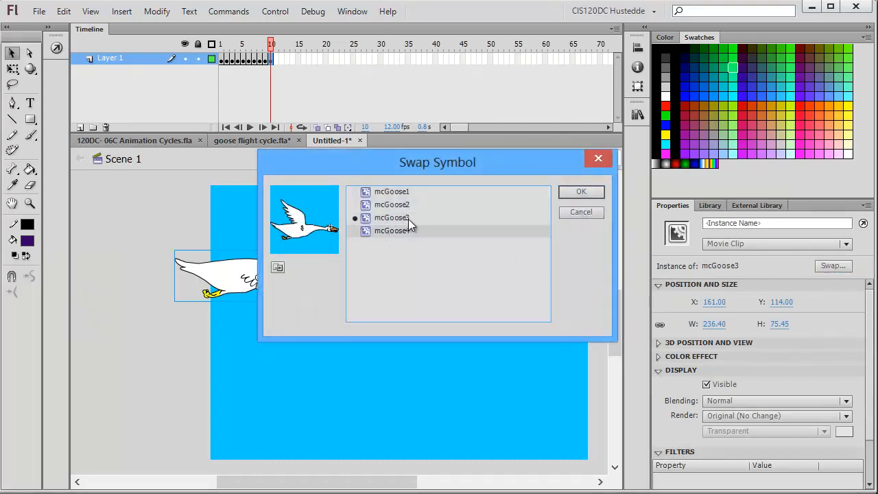
click(580, 193)
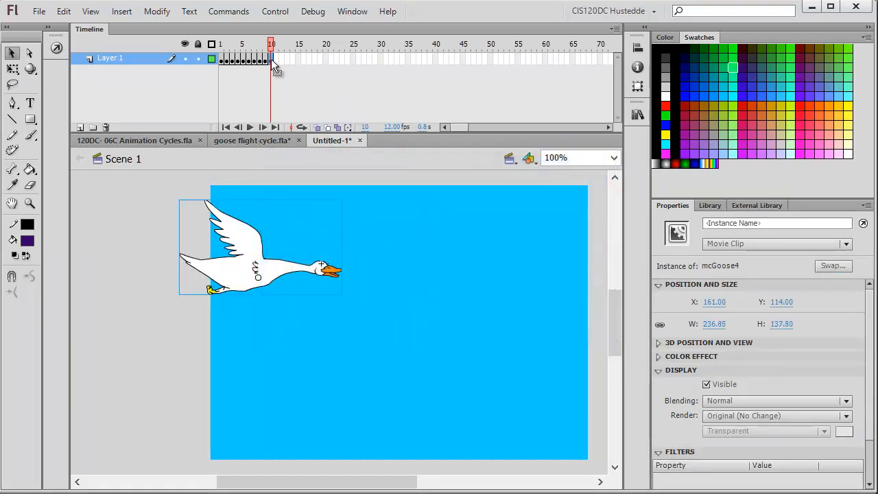
Insert a keyframe at frame 11 and move its goose 20 px to the right, to X 181.
right_click(275, 60)
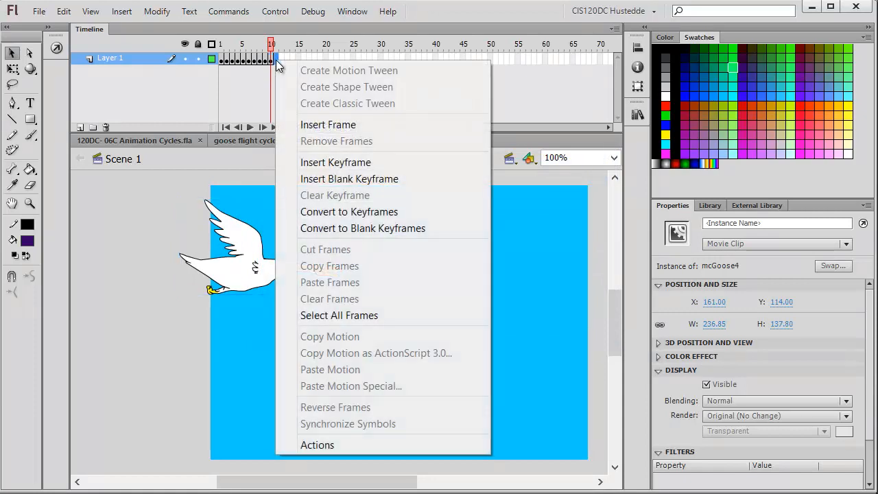
click(310, 179)
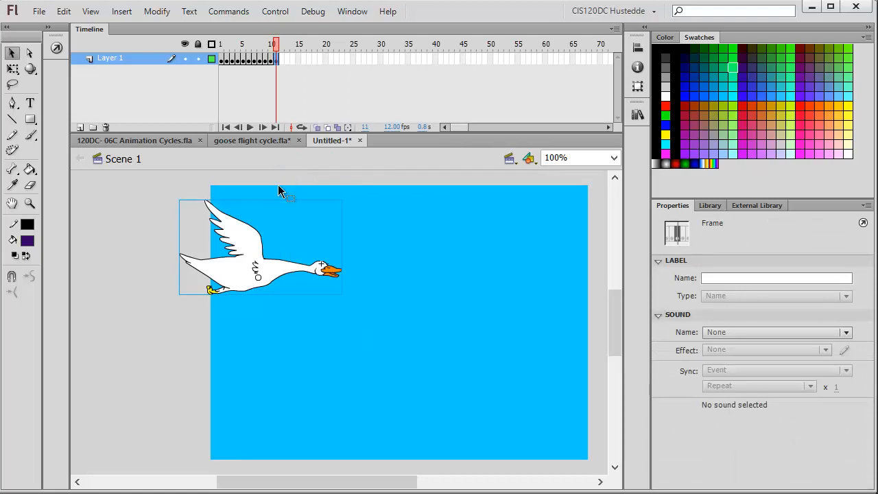
click(246, 247)
drag(246, 249, 259, 248)
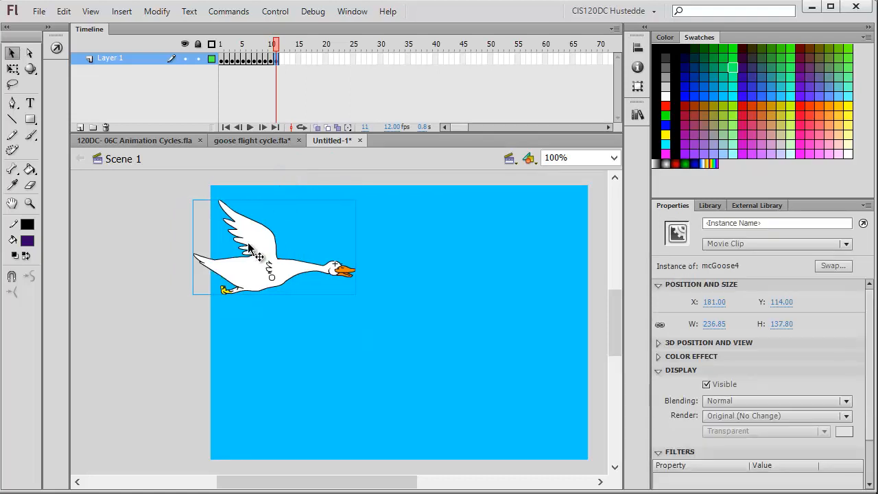
Swap the goose instance in frame 11 for the mcGoose3 symbol.
click(843, 269)
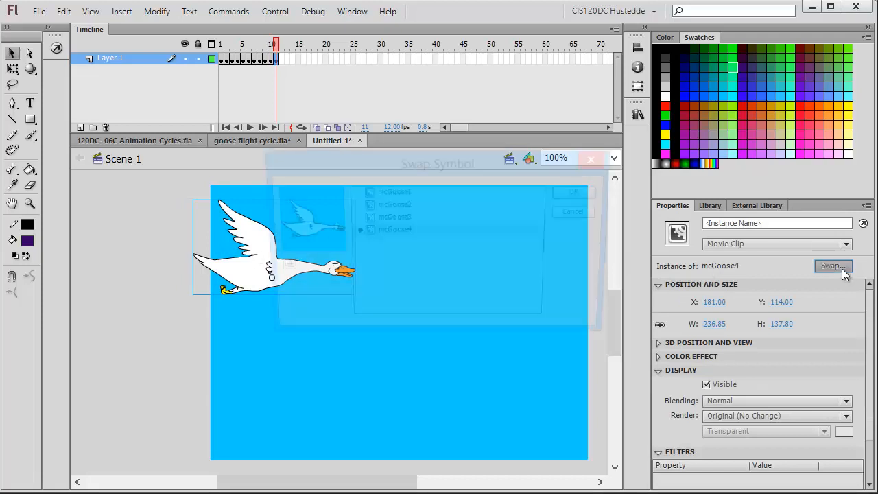
click(408, 219)
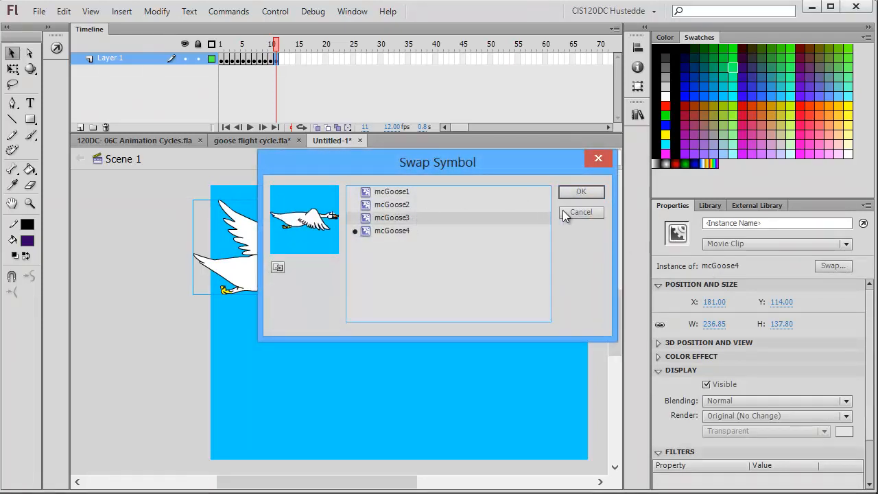
click(581, 190)
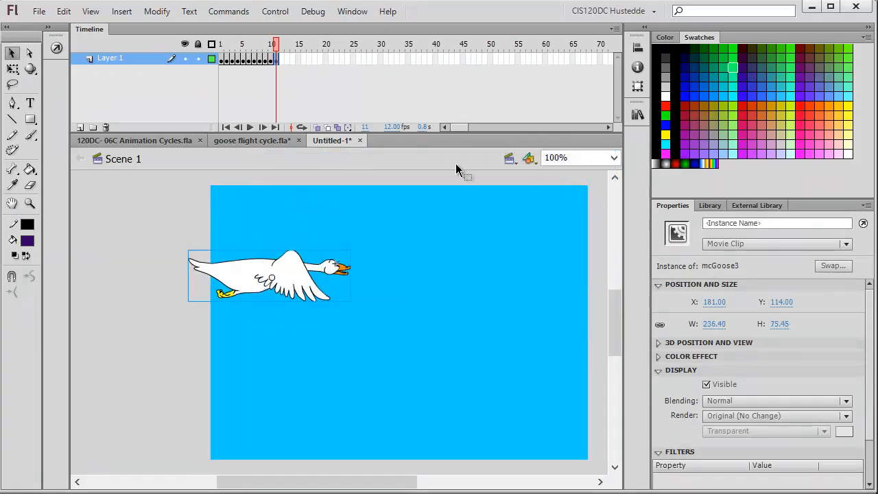
Insert a keyframe at frame 12 and move its goose 20 px to the right, to X 201.
click(282, 60)
right_click(282, 60)
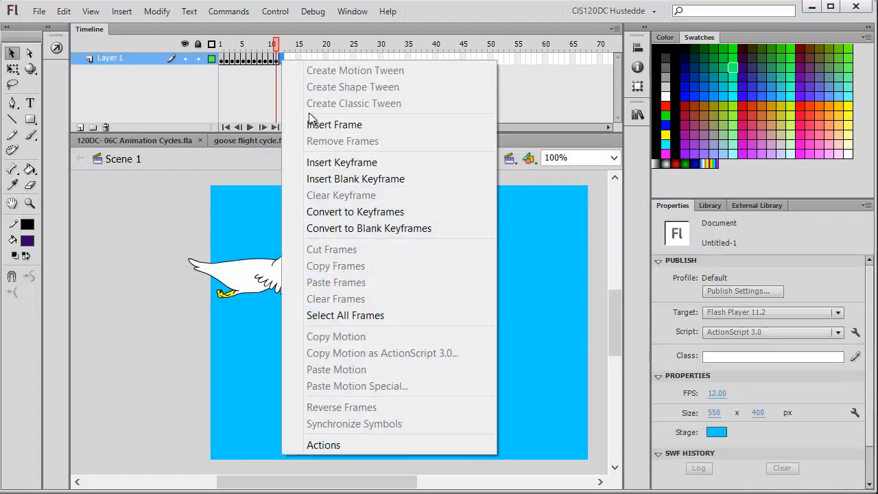
click(327, 164)
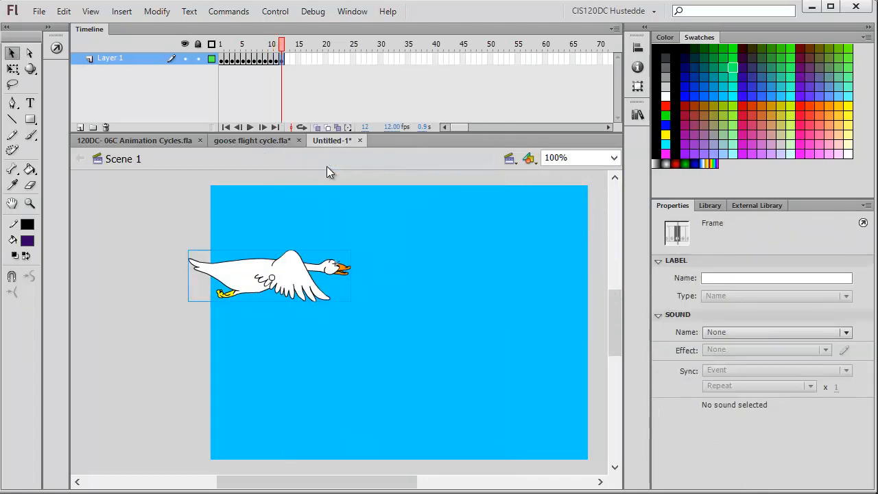
key(shift+Right)
key(shift+Right)
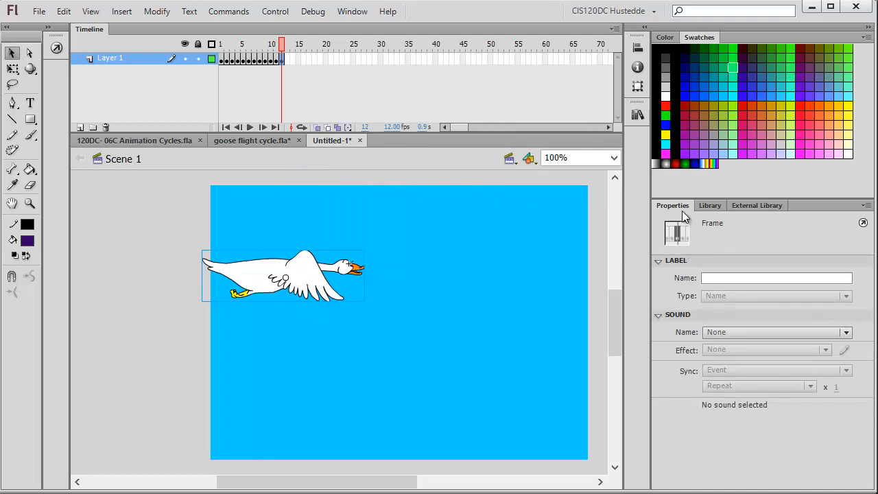
Swap the goose instance in frame 12 for the mcGoose2 symbol.
click(324, 295)
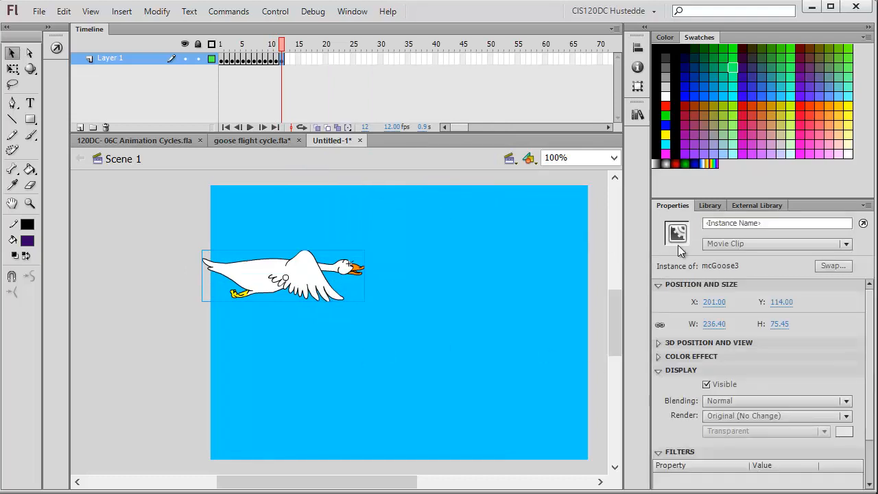
click(837, 267)
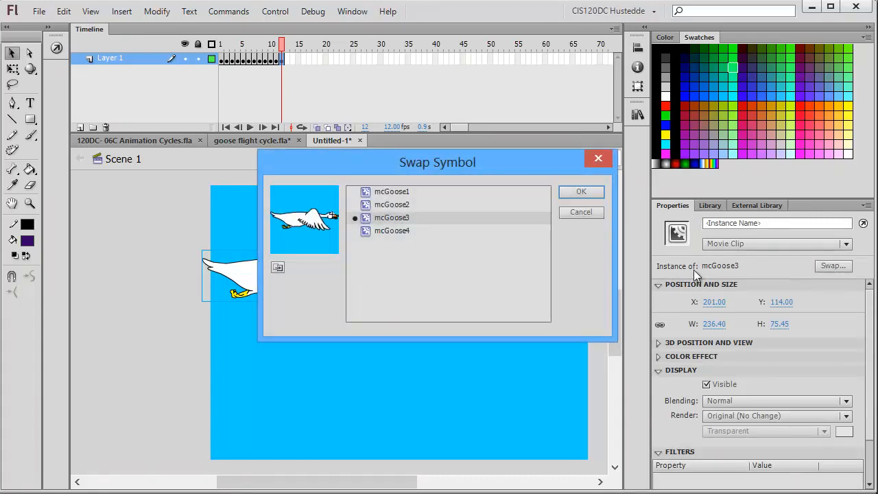
click(415, 204)
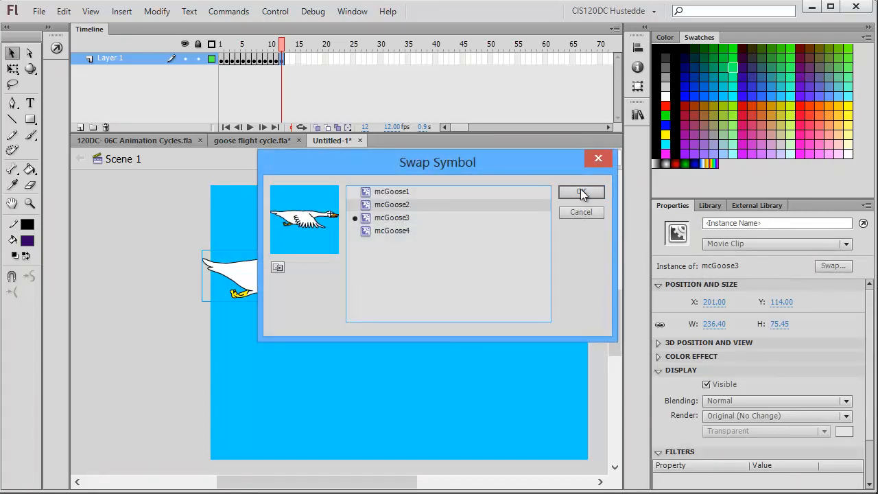
click(581, 193)
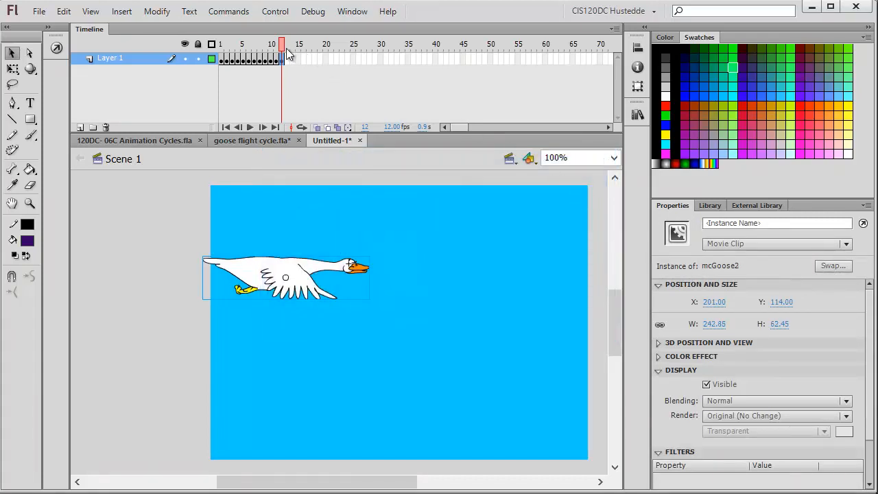
Test the movie in Flash Professional to preview the goose's flight, then close the preview.
mouse_move(282, 45)
mouse_down()
mouse_move(227, 50)
mouse_move(285, 57)
mouse_up()
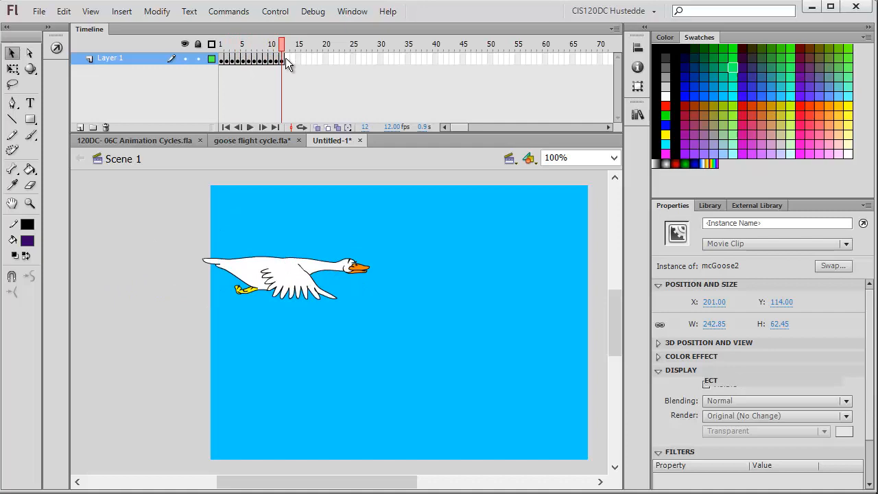
click(285, 11)
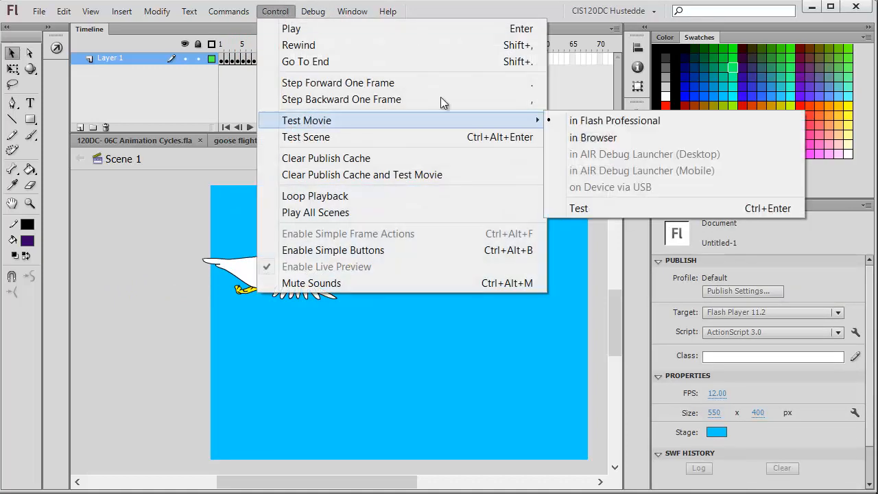
click(576, 129)
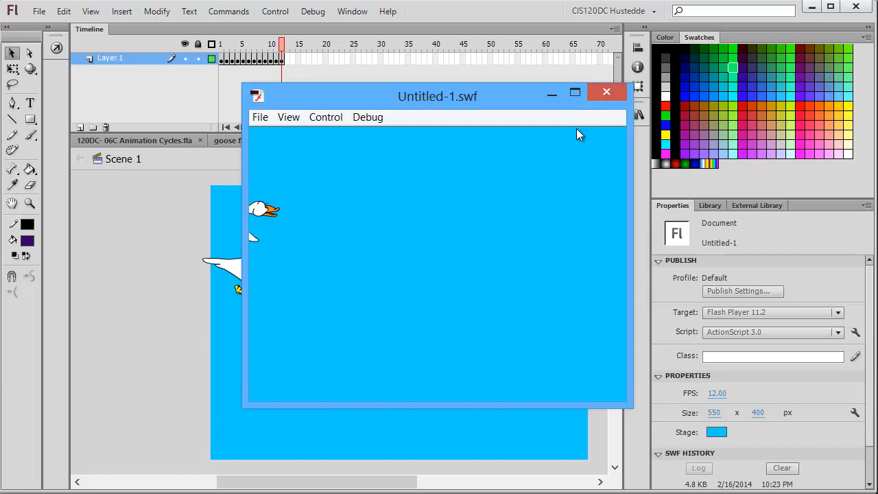
click(607, 92)
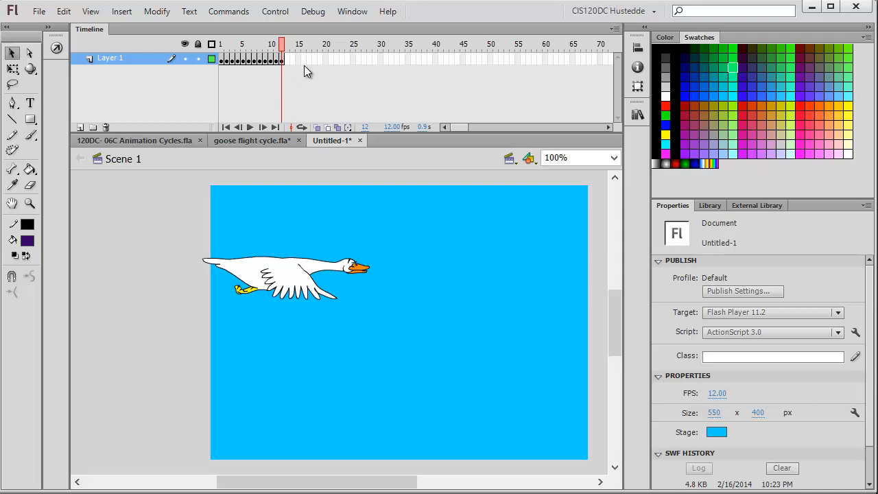
Turn on Edit Multiple Frames from frame 1 and extend its range through frame 12.
click(221, 60)
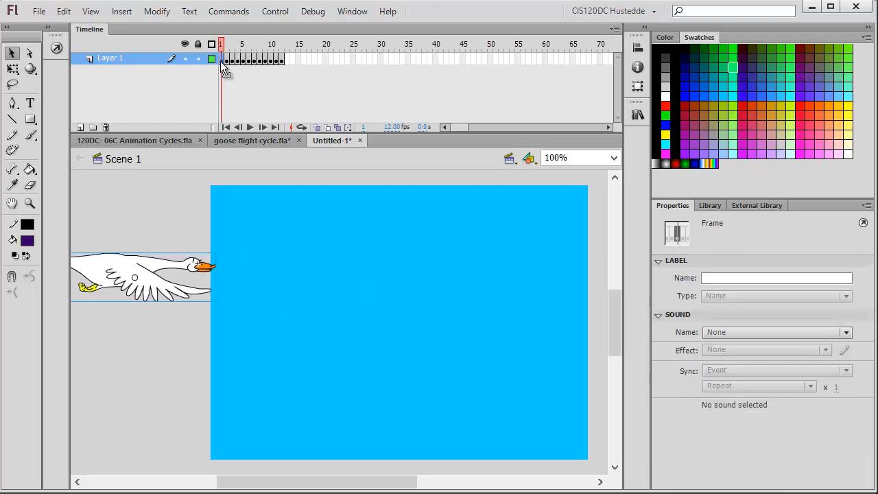
click(272, 95)
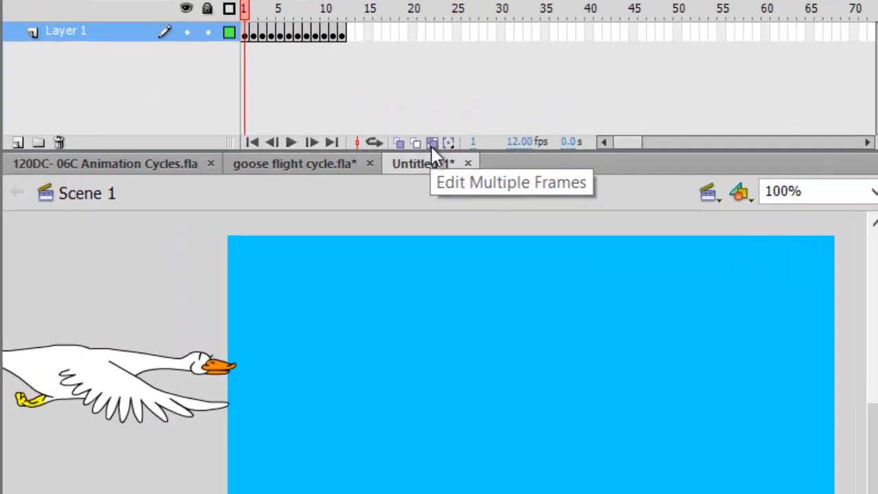
click(432, 145)
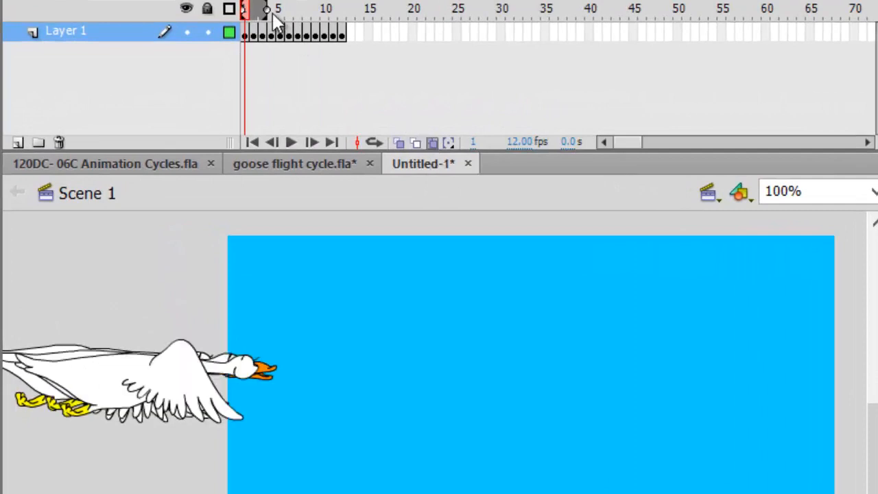
mouse_move(267, 8)
mouse_down()
mouse_move(335, 8)
mouse_move(346, 22)
mouse_up()
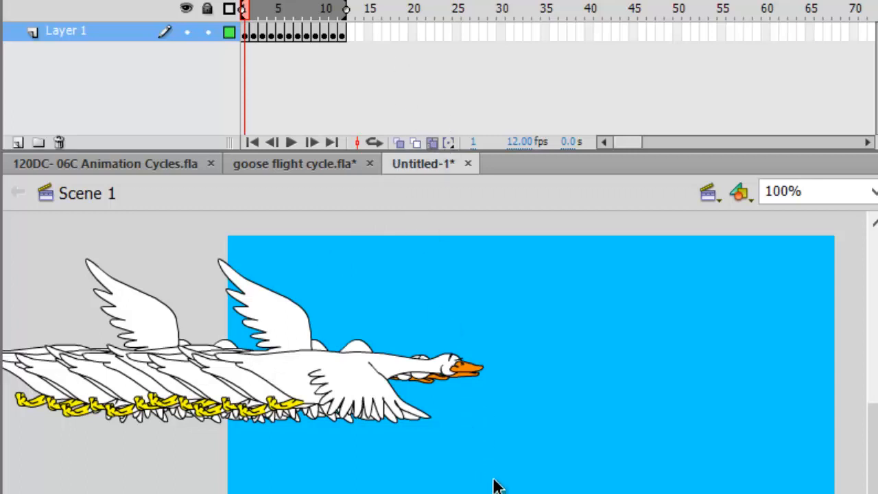
Select all the geese across frames 1 to 12 and copy those frames.
drag(494, 493, 2, 230)
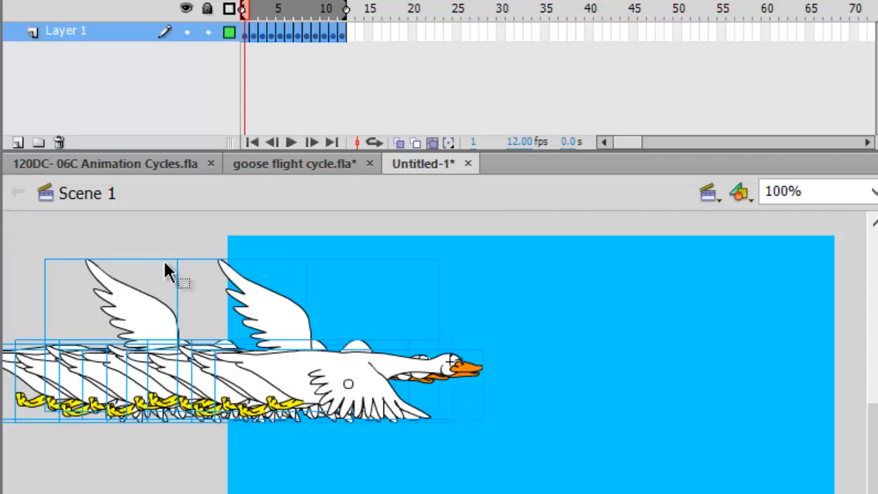
right_click(275, 34)
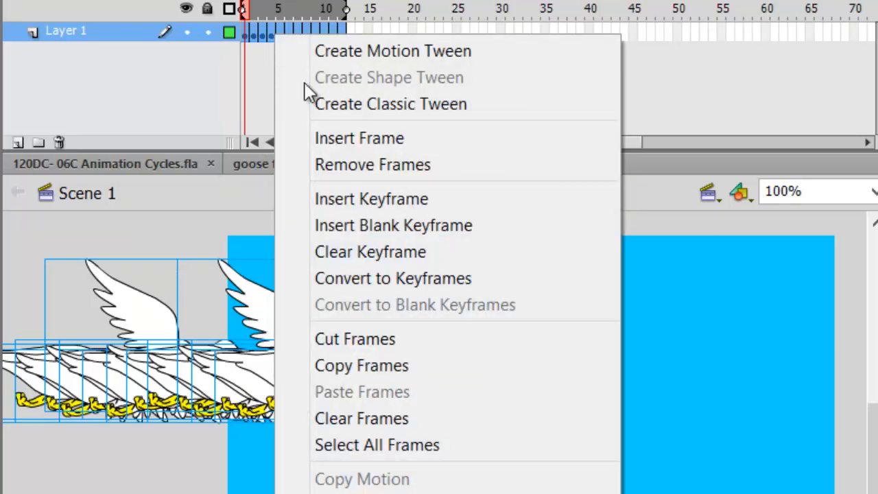
click(345, 365)
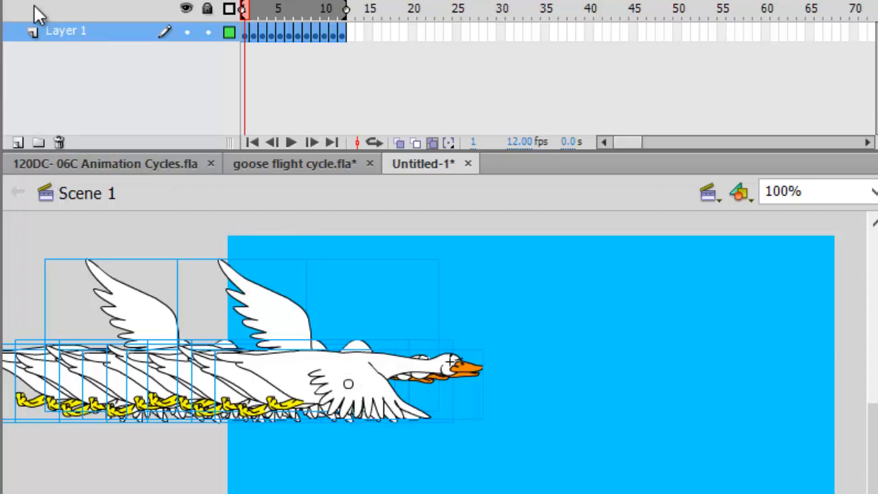
Show the rulers and place a vertical guide just outside the stage's left edge, at about X -15.
key(alt+v)
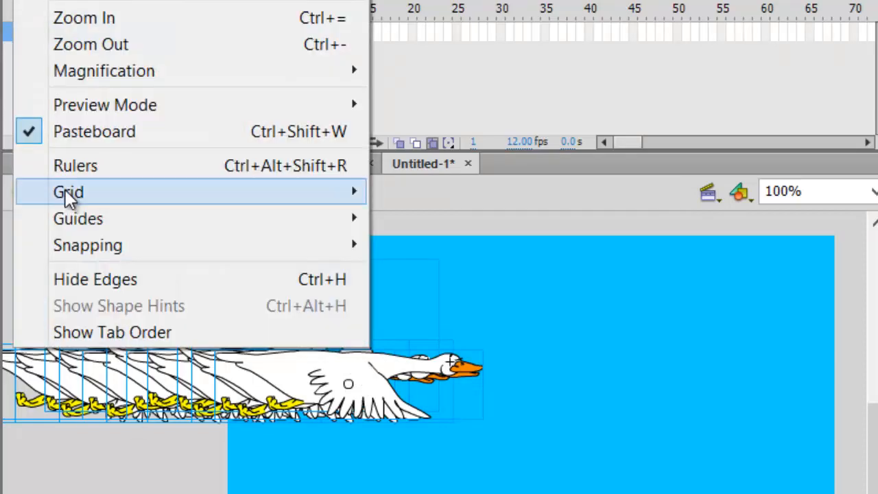
click(68, 172)
drag(14, 295, 231, 275)
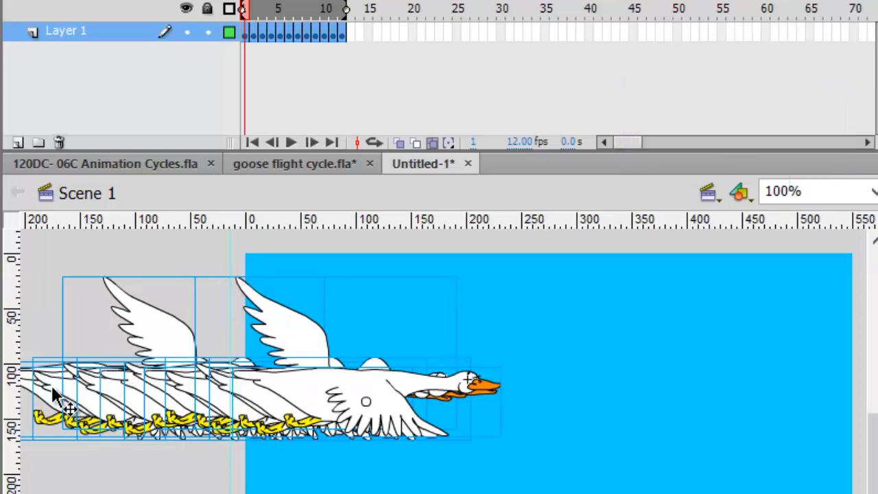
Copy frames 1 to 12 again and paste them into a new blank keyframe at frame 14.
right_click(269, 32)
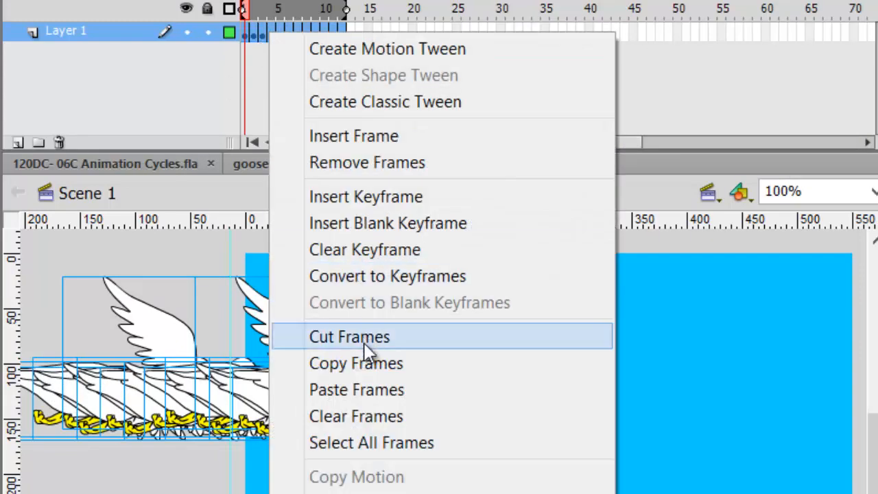
click(368, 364)
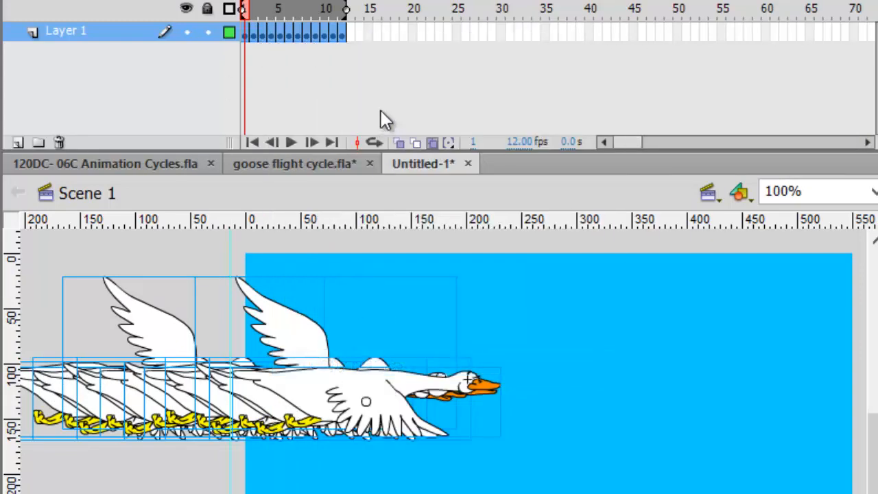
click(351, 34)
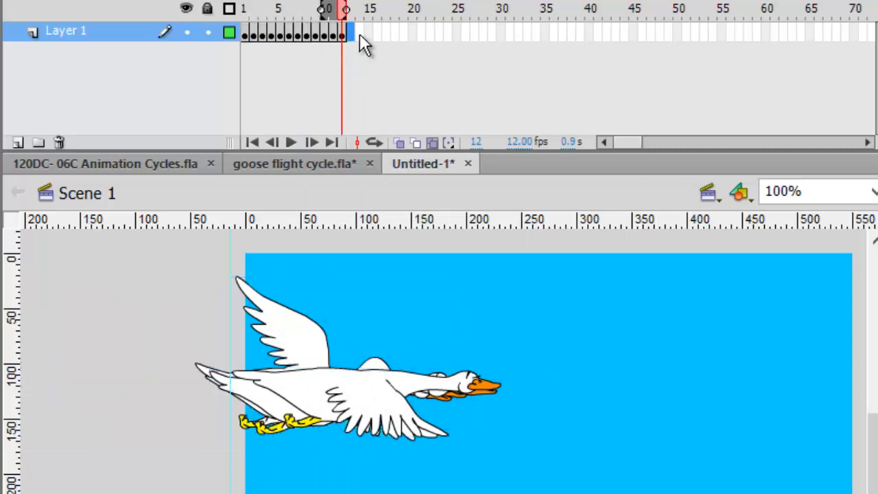
right_click(360, 35)
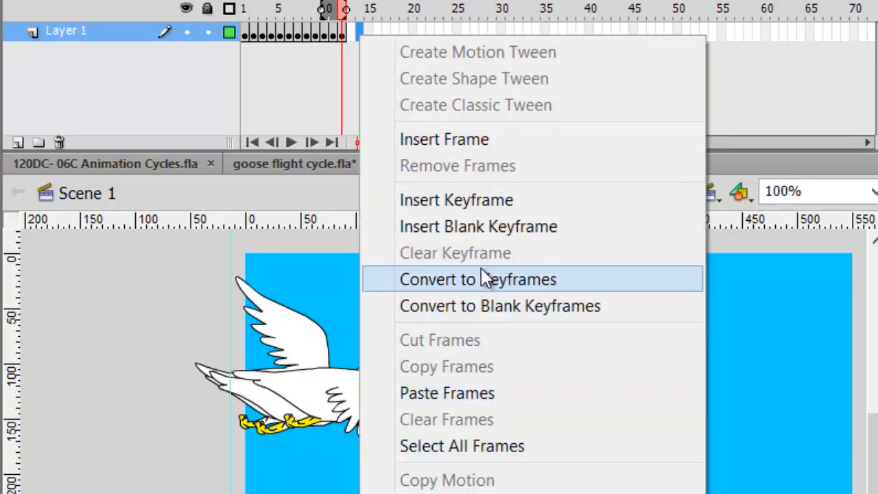
click(481, 226)
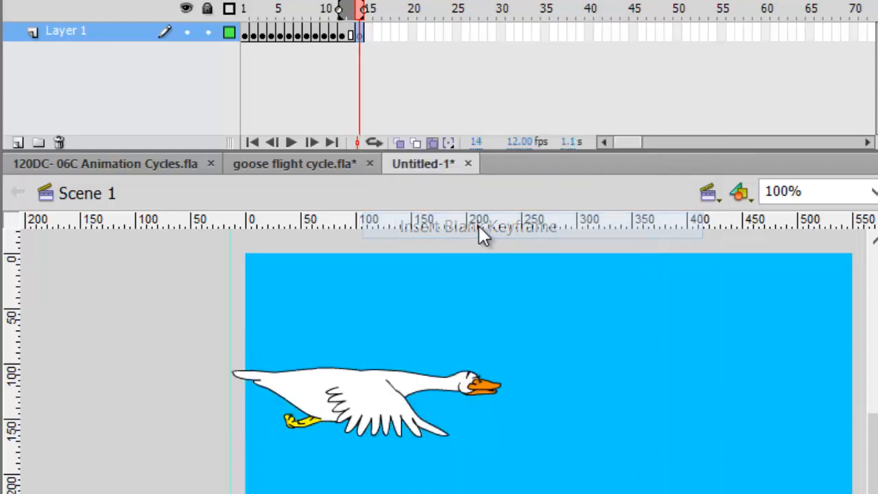
right_click(361, 34)
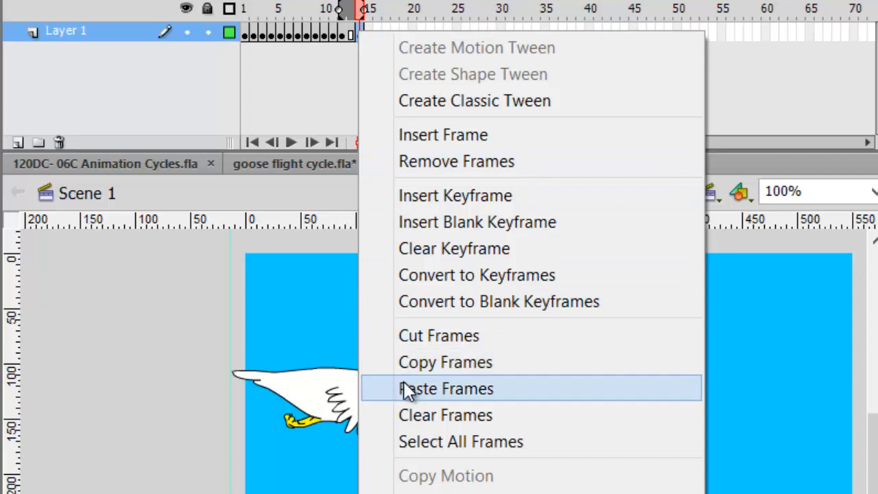
click(403, 388)
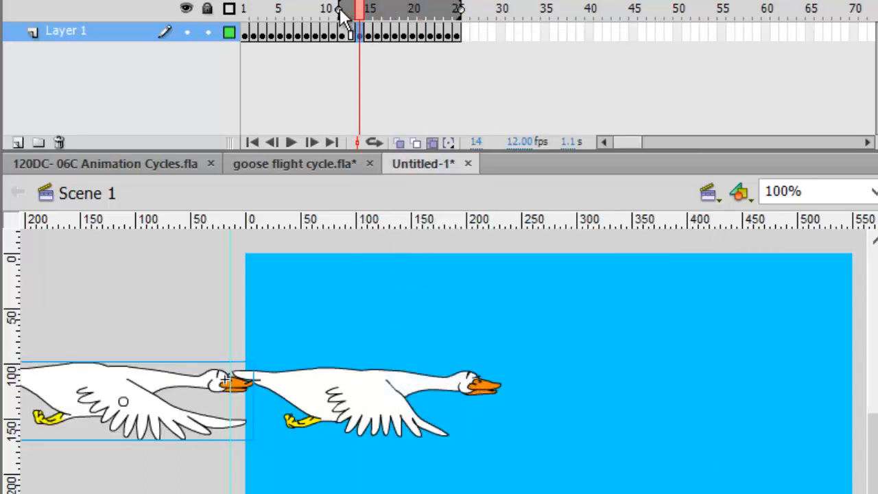
Limit multiple-frame editing to frames 14 to 25 and move all their geese about 215 px right, aligning the rearmost tail with the guide.
drag(339, 8, 356, 8)
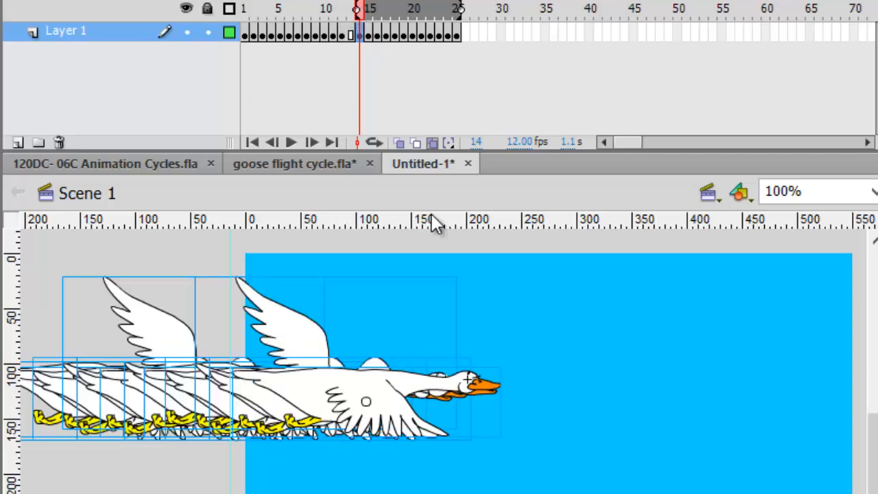
click(456, 34)
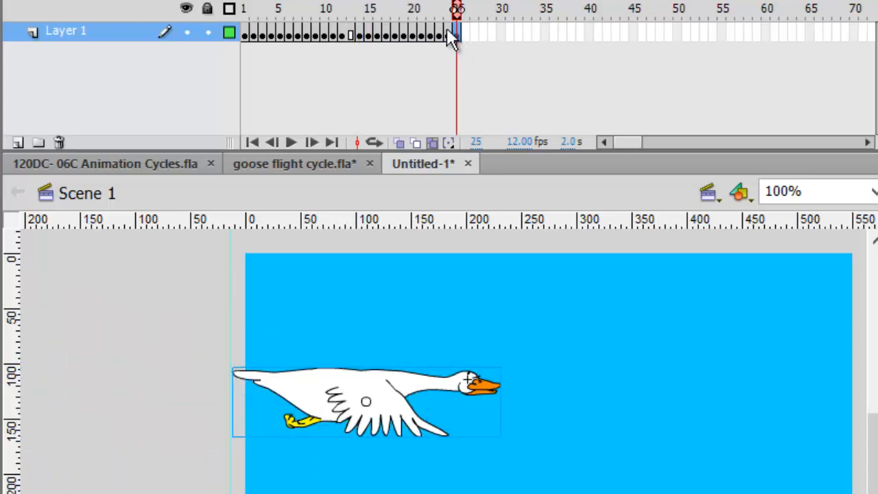
shift+click(359, 35)
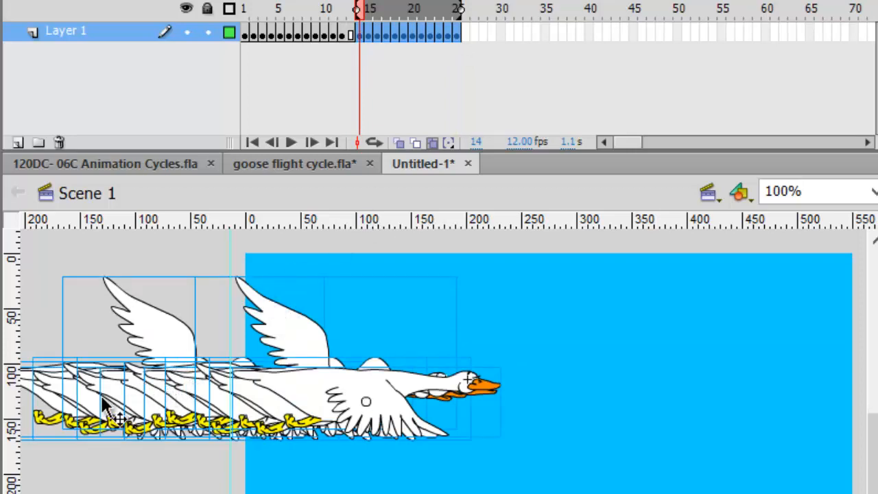
mouse_move(55, 388)
mouse_down()
mouse_move(204, 386)
mouse_move(292, 400)
mouse_up()
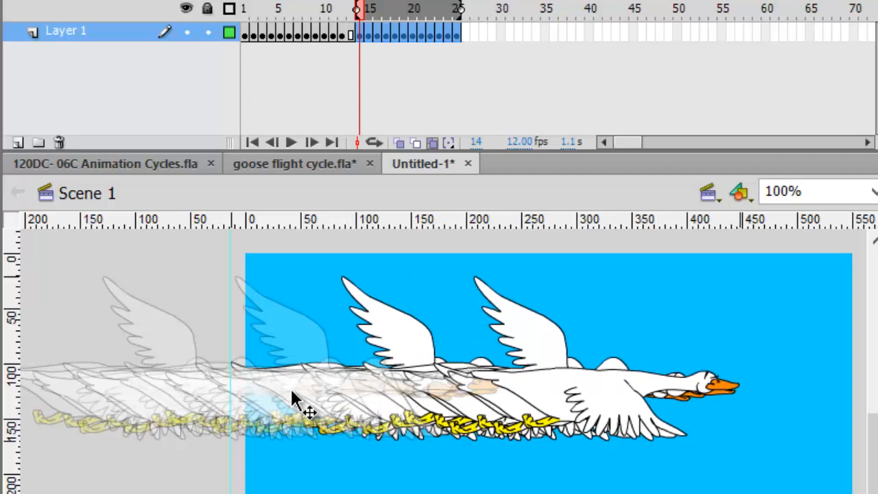
drag(291, 395, 292, 395)
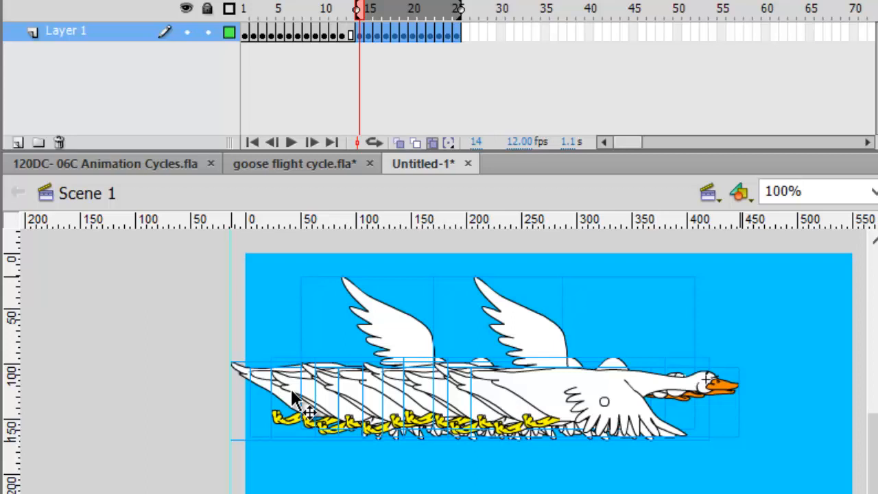
Nudge the geese of frames 14 to 25 another 20 px right and remove the empty frame 13.
key(shift+Right)
key(shift+Right)
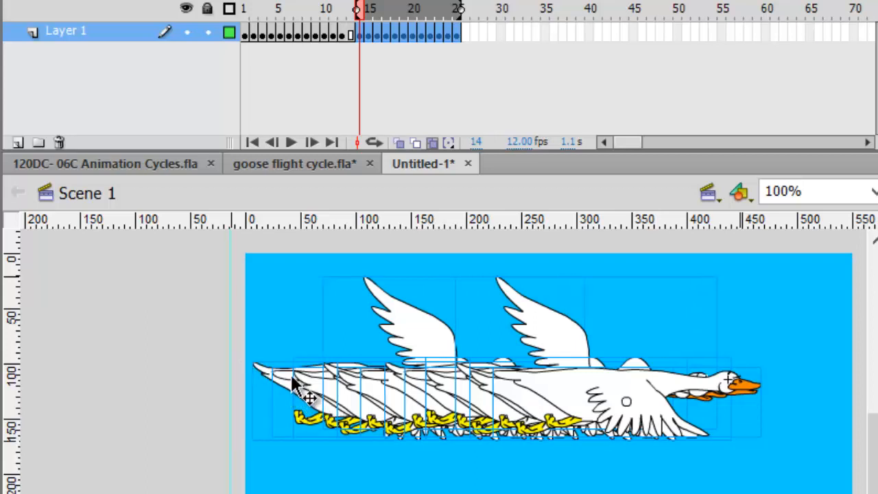
click(349, 34)
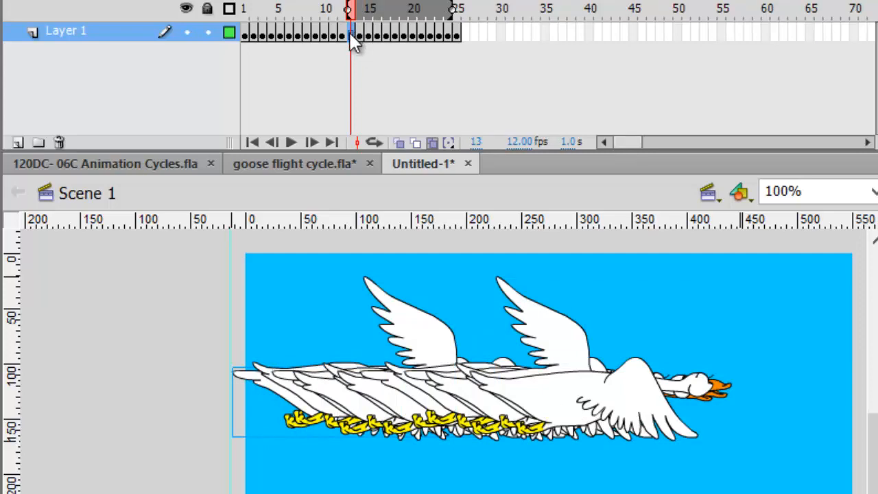
right_click(351, 33)
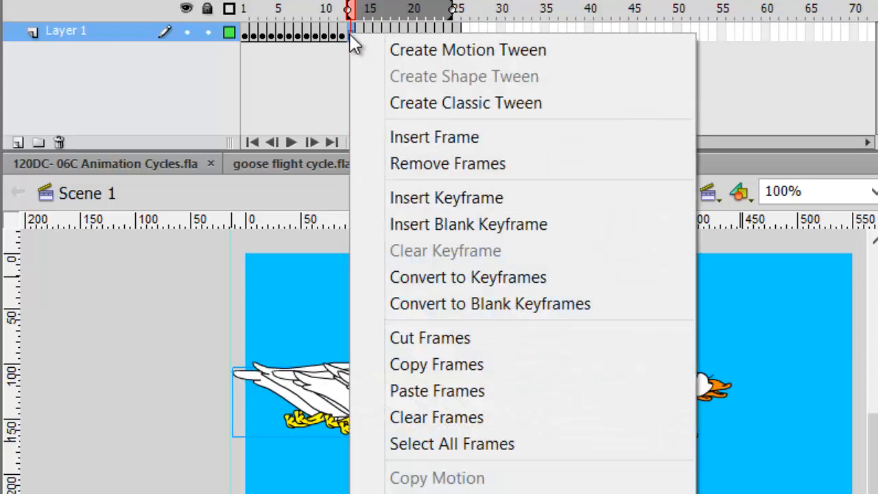
click(375, 163)
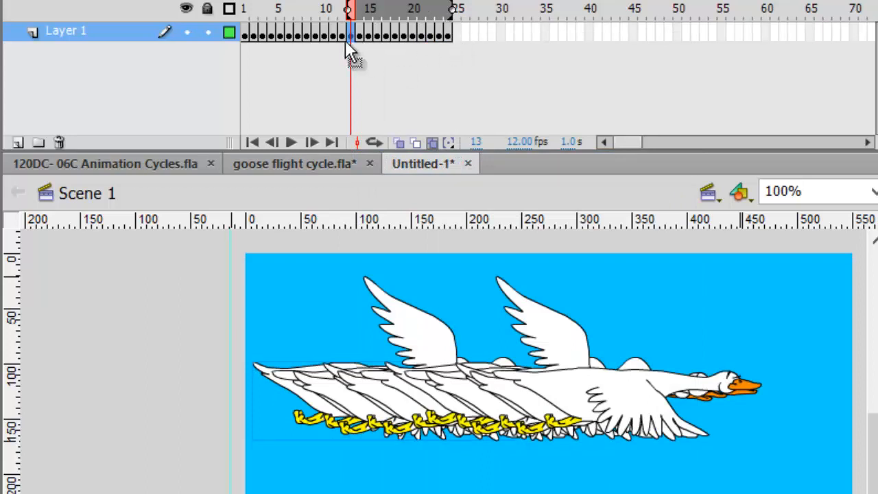
Extend multiple-frame editing to frames 1 to 24 and copy all of those frames.
drag(350, 9, 245, 10)
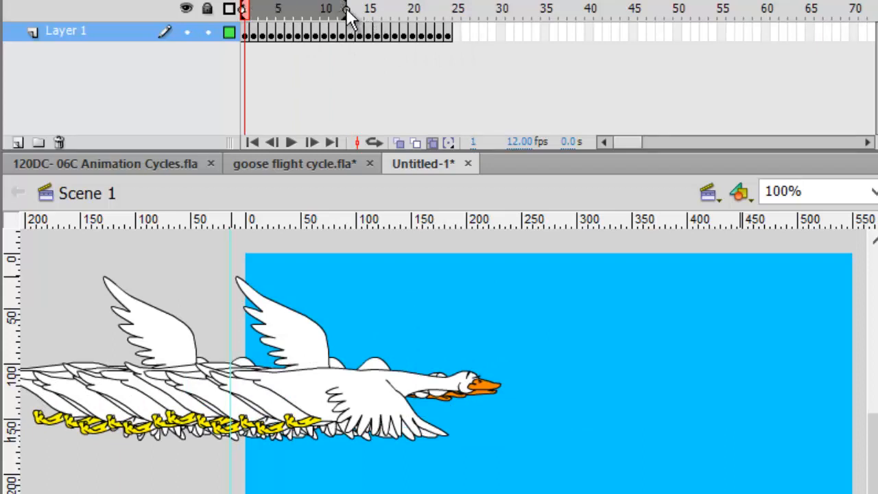
drag(347, 8, 442, 10)
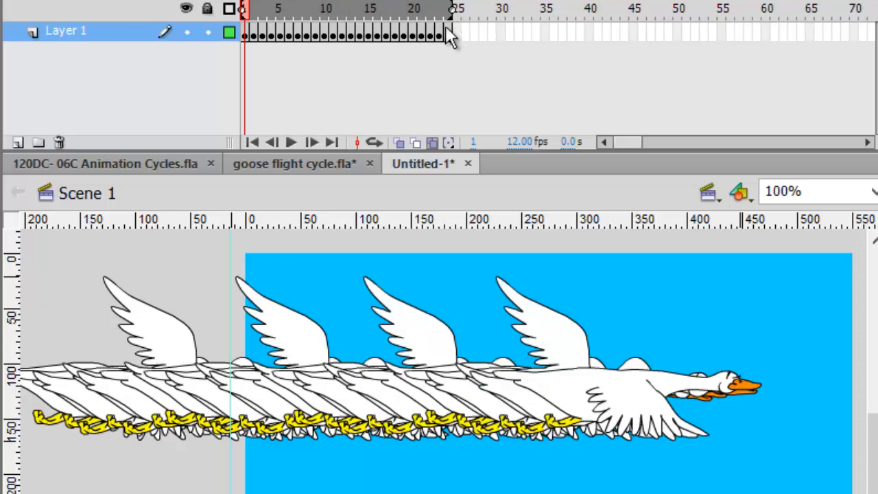
click(246, 30)
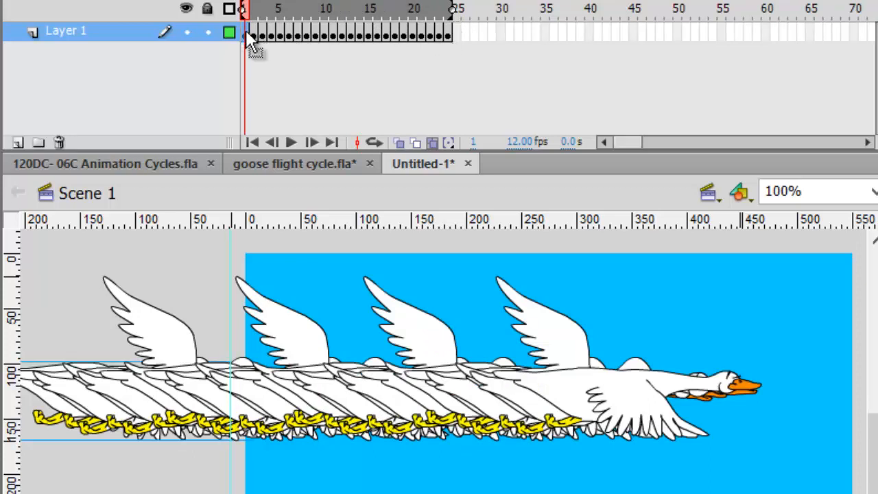
shift+click(448, 31)
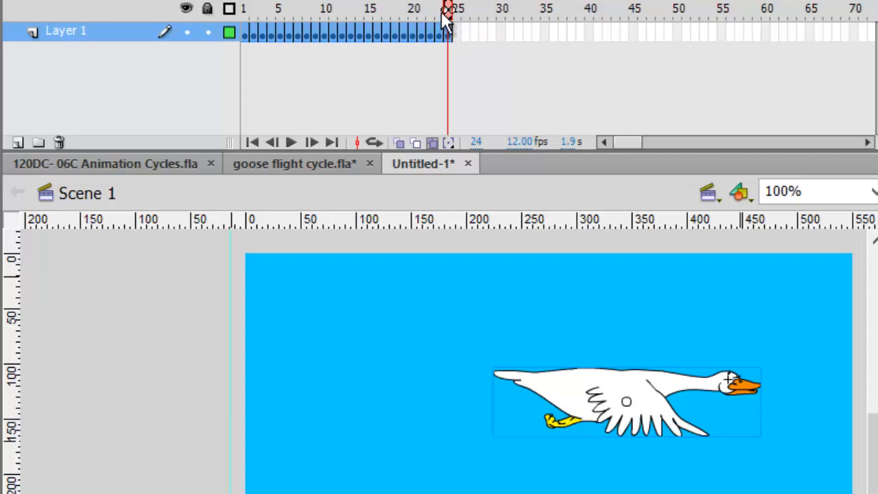
drag(446, 7, 203, 6)
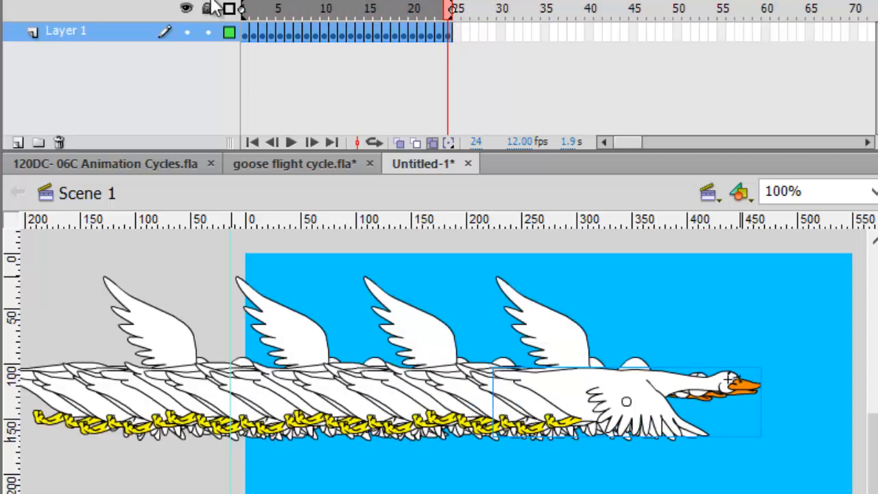
click(348, 30)
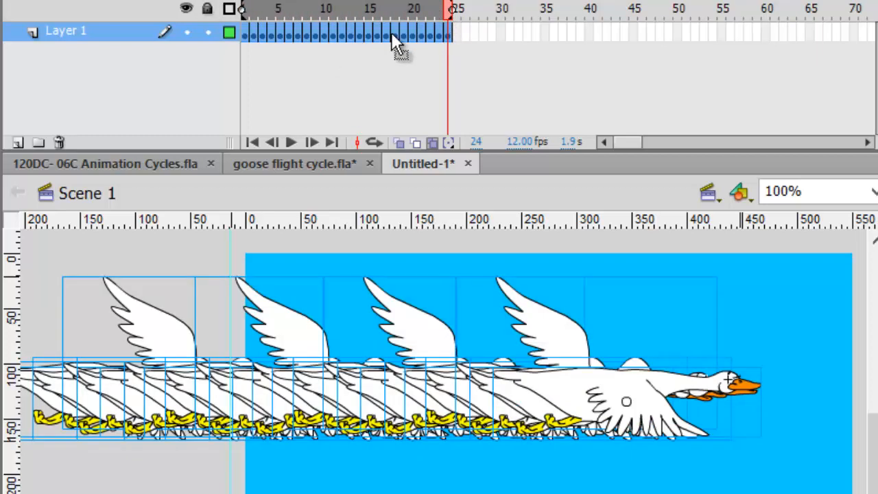
right_click(392, 34)
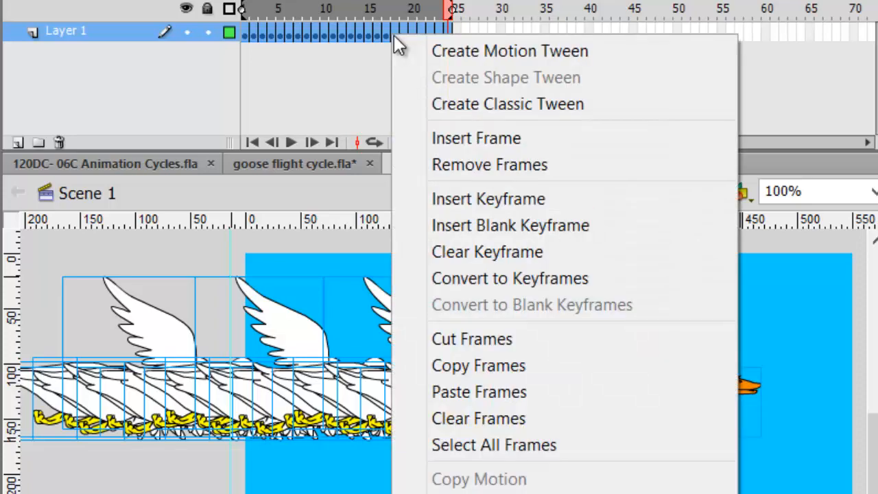
click(457, 363)
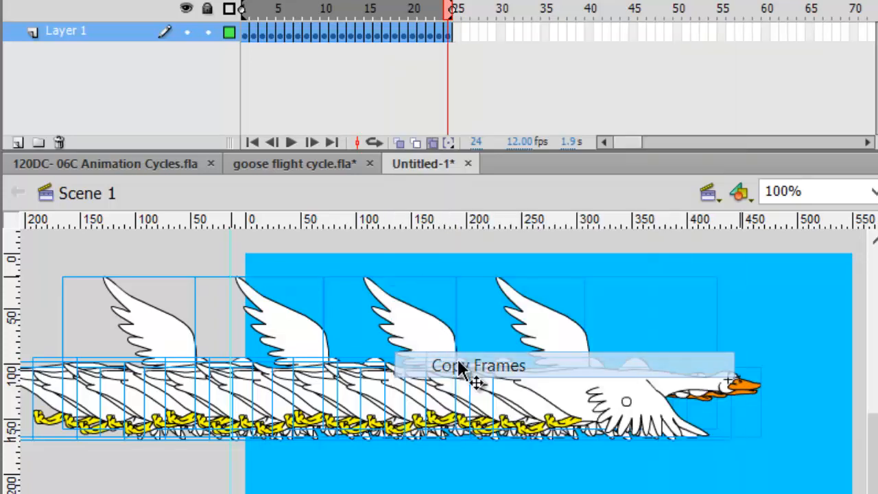
Insert a blank keyframe at frame 26 and paste the copied frames there.
click(466, 33)
right_click(466, 35)
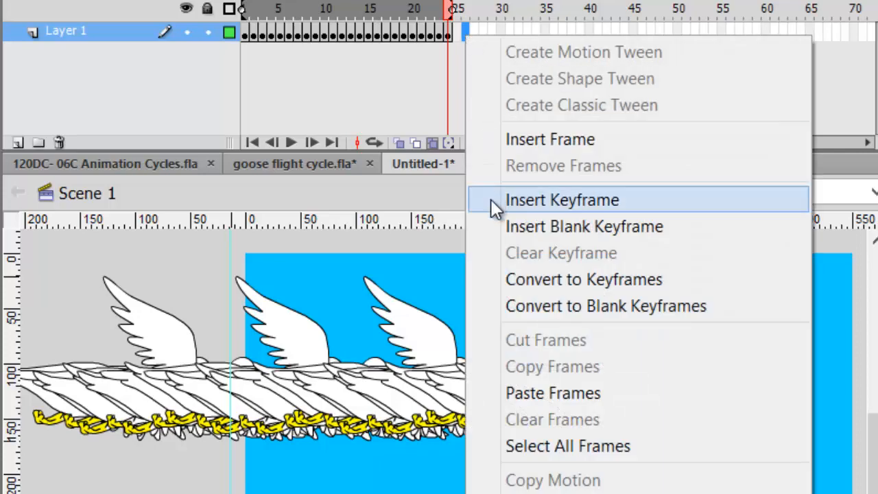
click(493, 223)
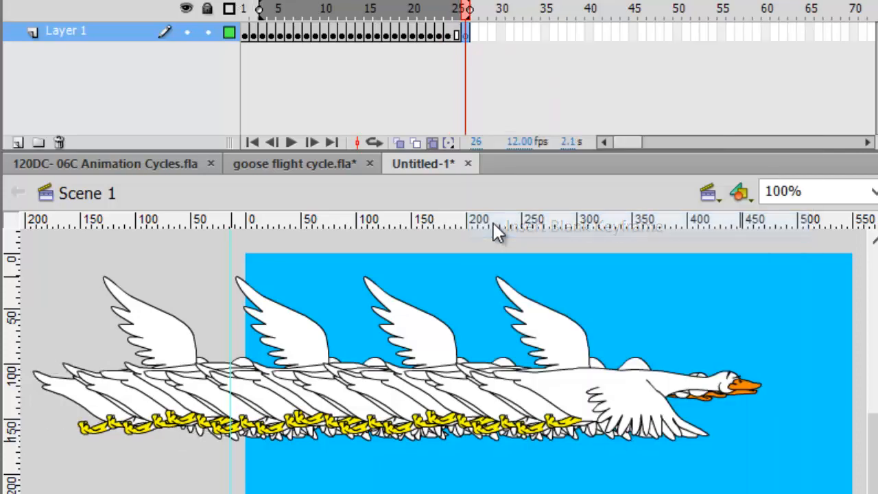
right_click(470, 38)
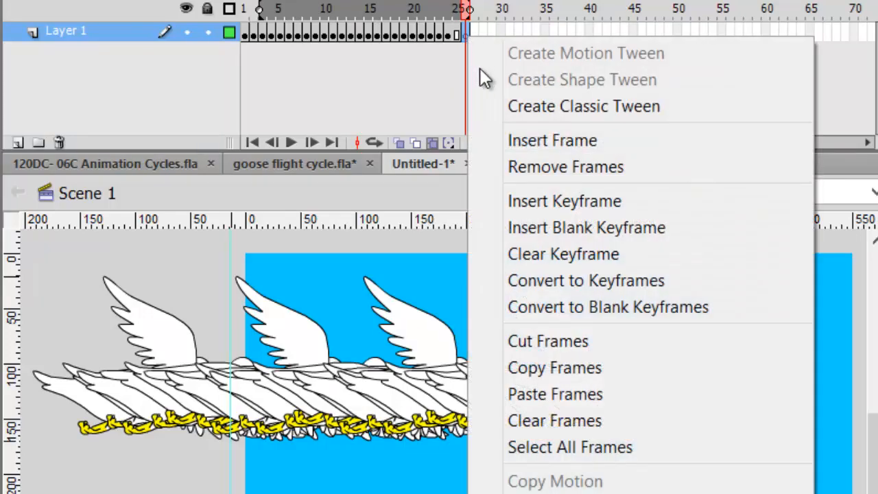
click(532, 395)
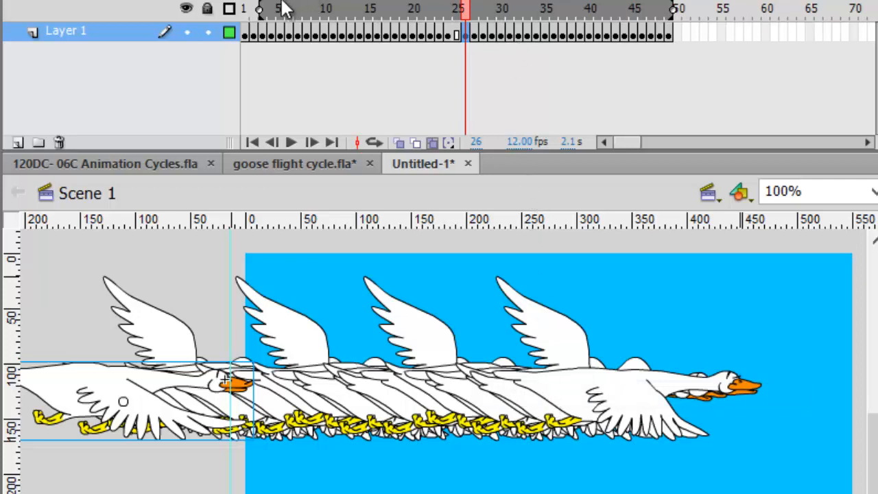
Limit multiple-frame editing to frames 26 to 49 and place a vertical guide at the foremost goose's tail, at about X 223.
drag(262, 9, 471, 38)
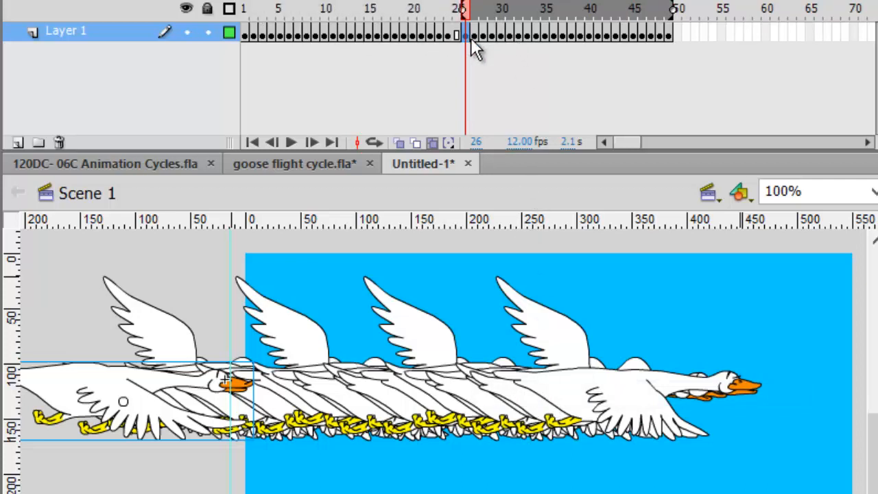
key(ctrl+a)
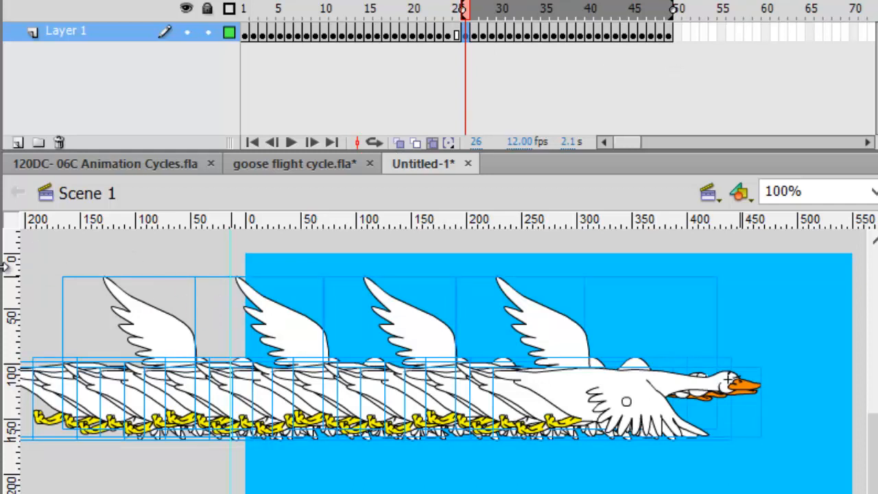
drag(19, 256, 492, 291)
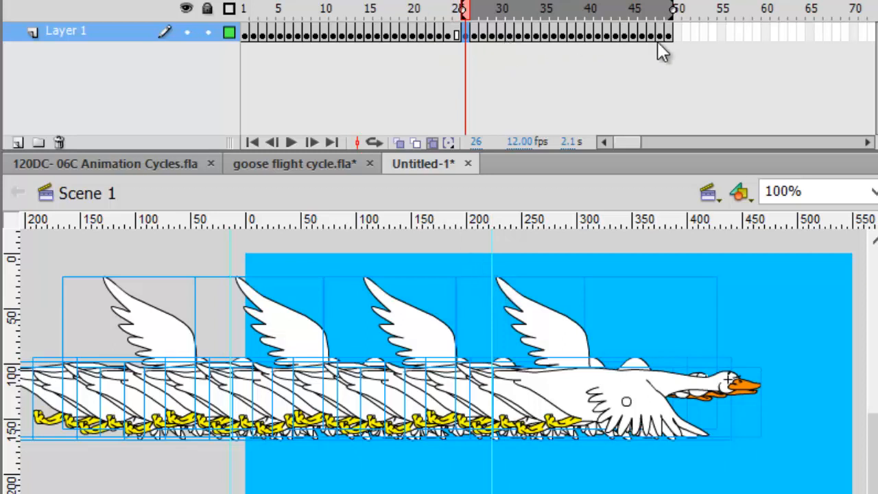
Try to move the geese of frames 26 to 49 right, starting from the rearmost ones.
drag(659, 36, 483, 35)
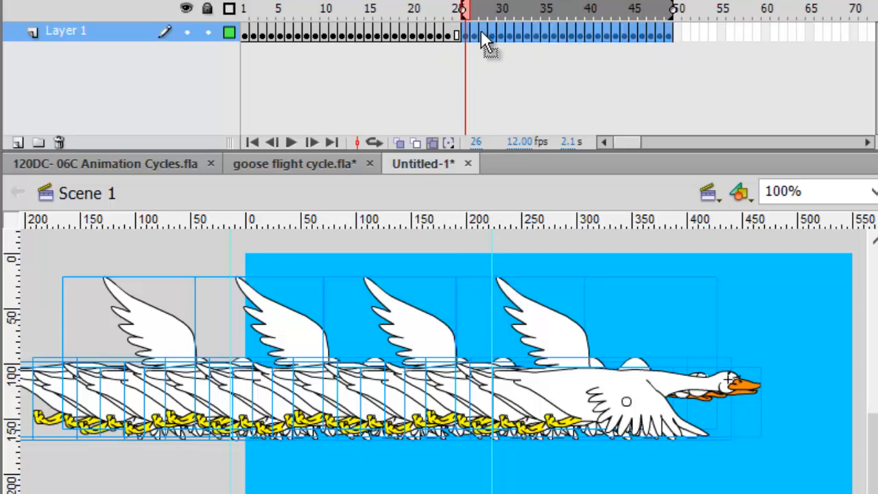
click(482, 32)
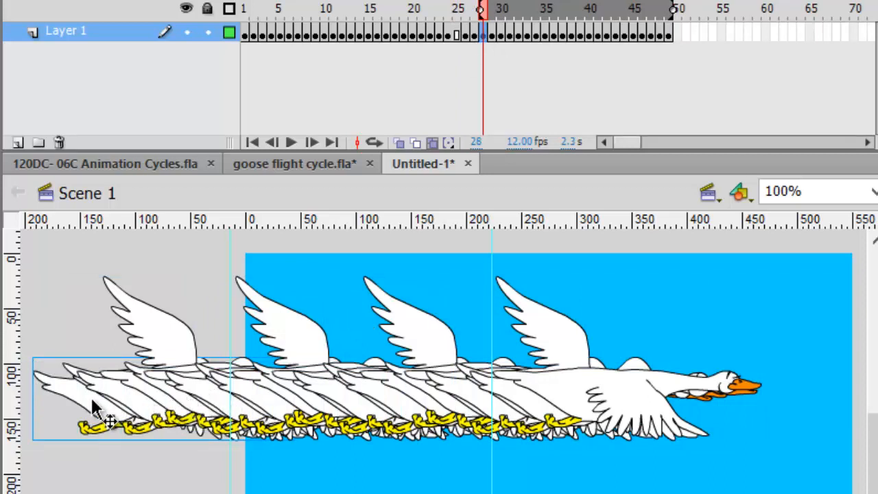
mouse_move(82, 395)
mouse_down()
mouse_move(138, 386)
mouse_move(89, 388)
mouse_move(86, 401)
mouse_up()
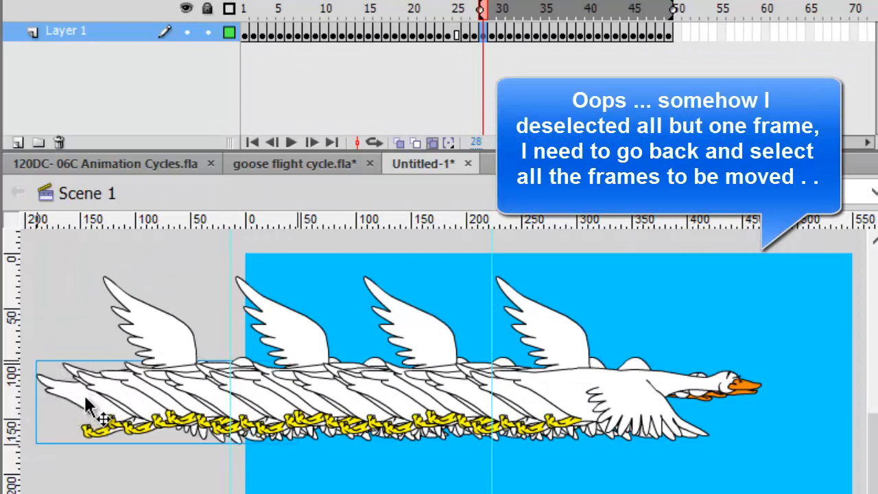
Select frames 26 to 49 and move all their geese about 455 px right, aligning the rearmost tail with the guide at X 223.
click(667, 31)
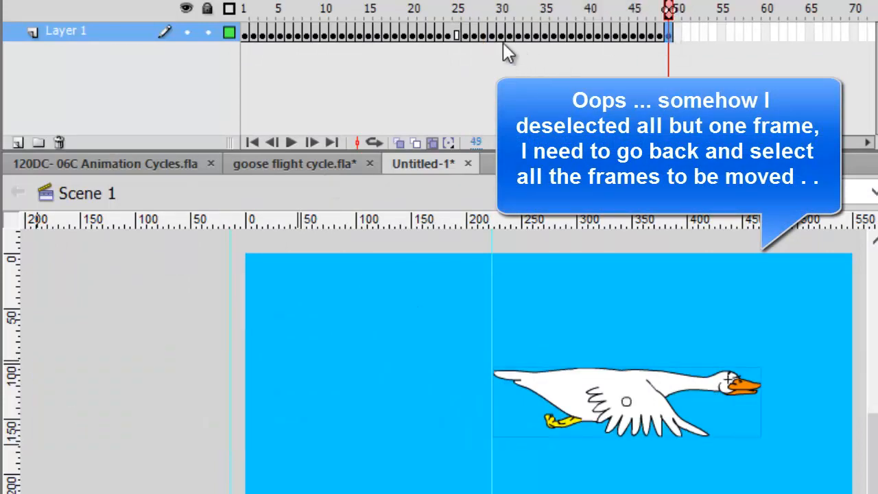
shift+click(467, 31)
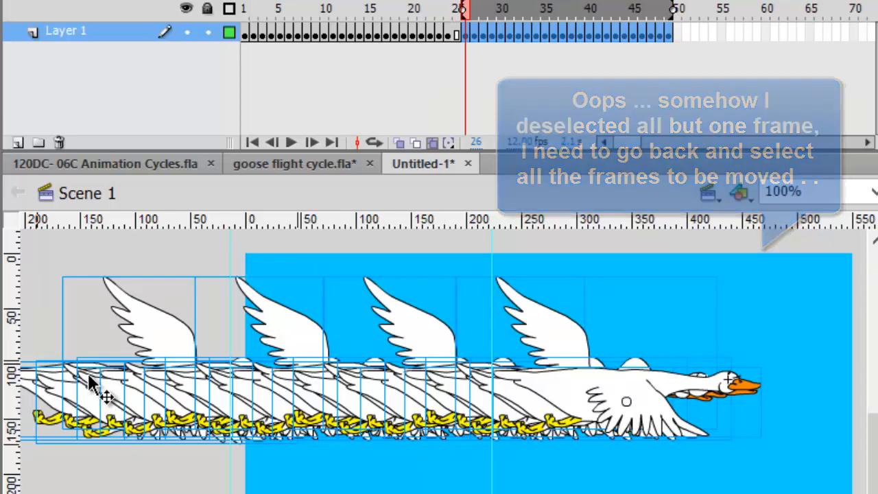
drag(88, 383, 616, 492)
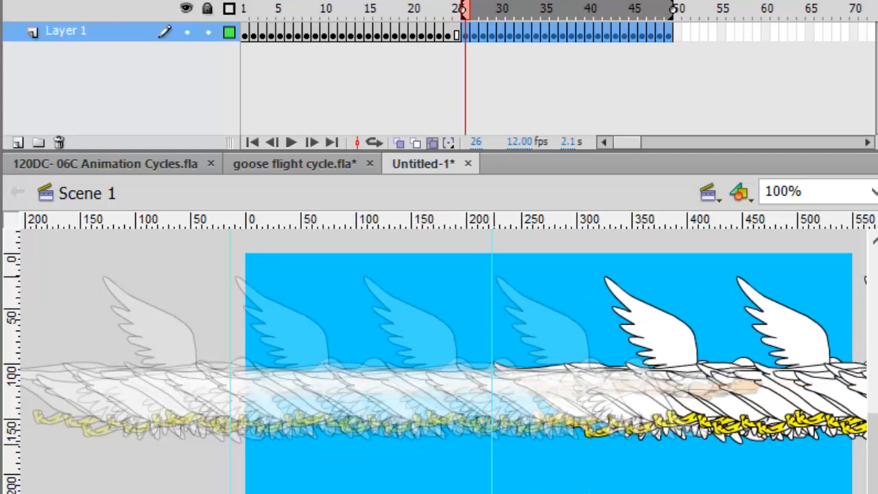
drag(589, 492, 589, 493)
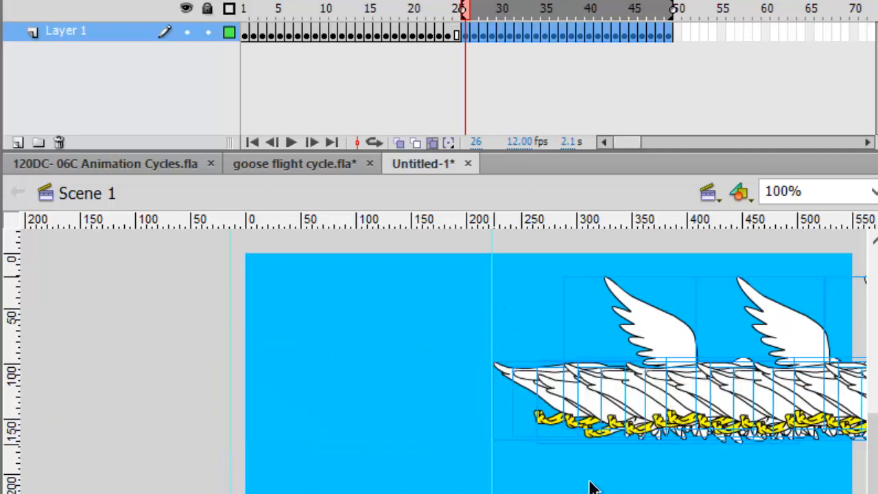
Nudge the geese of frames 26 to 49 down and partly back up, for a net shift of about 8 px down.
key(Down)
key(Down)
key(Down)
key(Down)
key(Down)
key(Down)
key(Down)
key(Down)
key(Down)
key(Down)
key(Down)
key(Down)
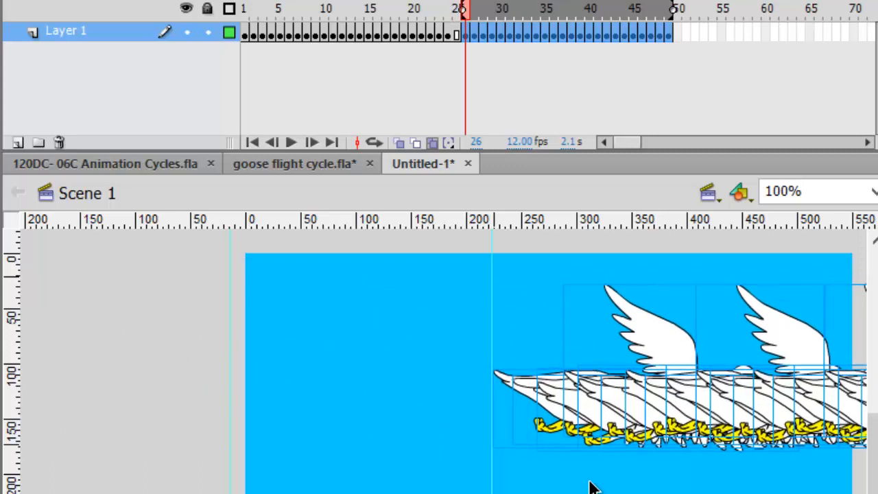
key(Down)
key(Down)
key(Down)
key(Down)
key(Down)
key(Down)
key(Down)
key(Down)
key(Down)
key(Down)
key(Down)
key(Down)
key(Down)
key(Down)
key(Down)
key(Down)
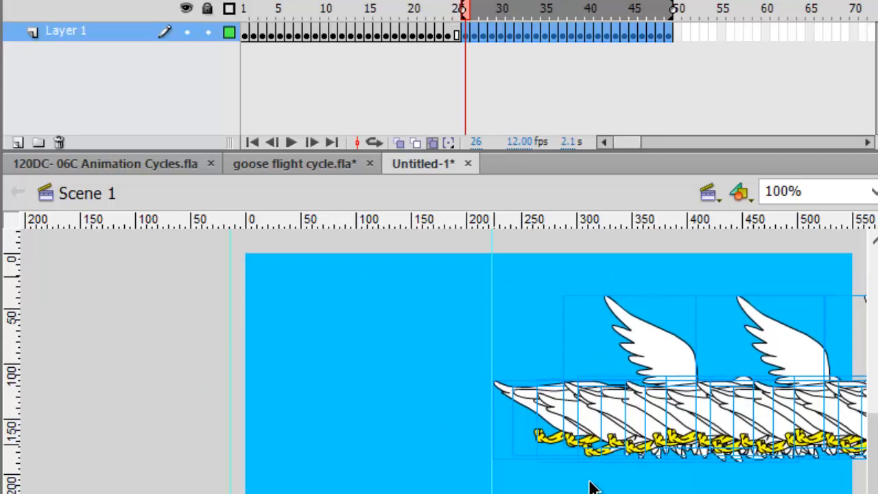
key(Up)
key(Up)
key(Up)
key(Up)
key(Up)
key(Up)
key(Up)
key(Up)
key(Up)
key(Up)
Nudge the geese of frames 26 to 49 about 20 px right, past the guide.
key(Right)
key(Right)
key(Right)
key(Right)
key(Right)
key(Right)
key(Right)
key(Right)
key(Right)
key(Right)
key(Right)
key(Right)
key(Right)
key(Right)
key(Right)
key(Right)
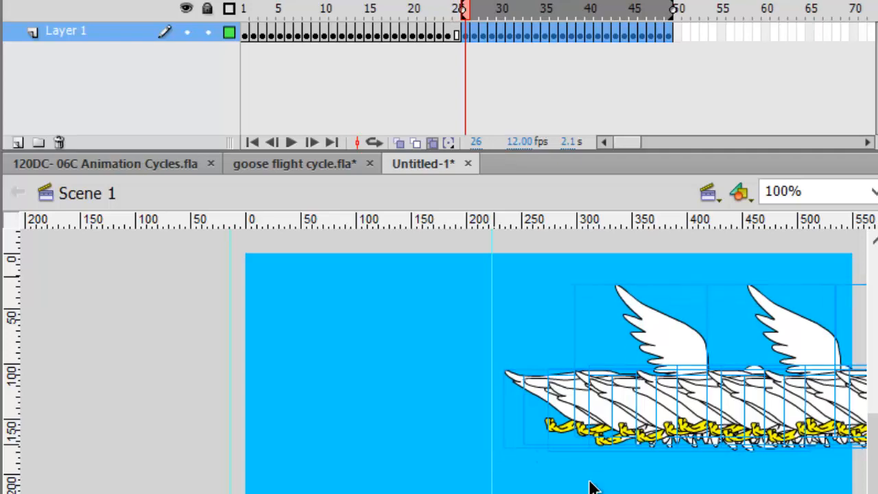
key(Right)
key(Right)
key(Right)
key(Right)
key(Right)
key(Right)
key(Right)
key(Right)
key(Right)
key(Right)
key(Right)
key(Right)
key(Right)
key(Right)
key(Right)
key(Right)
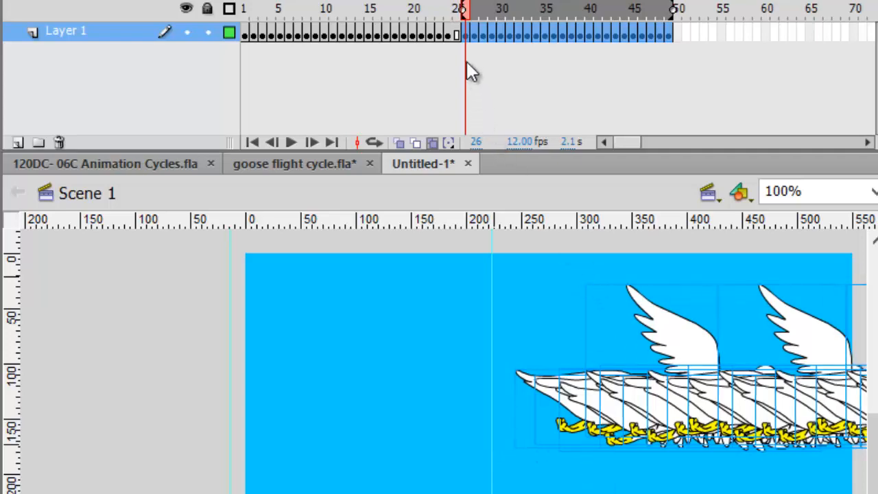
Remove the empty frame 25 and turn off multiple-frame editing.
click(456, 35)
right_click(456, 38)
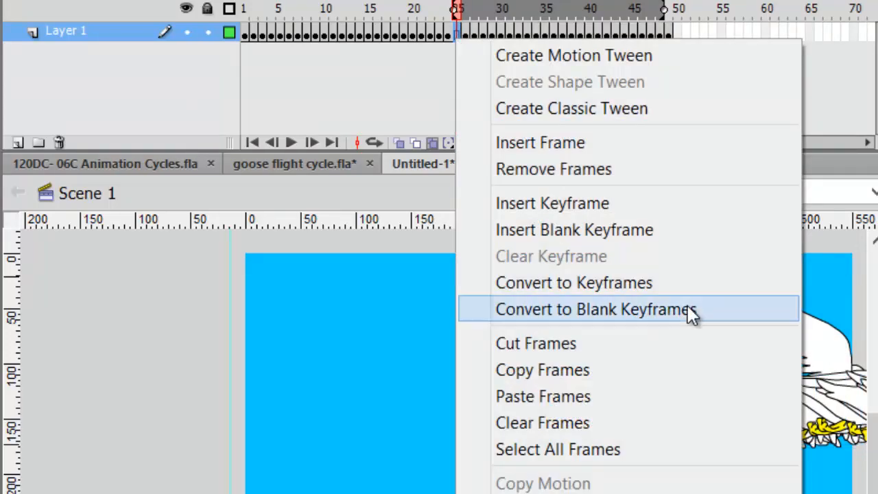
click(630, 169)
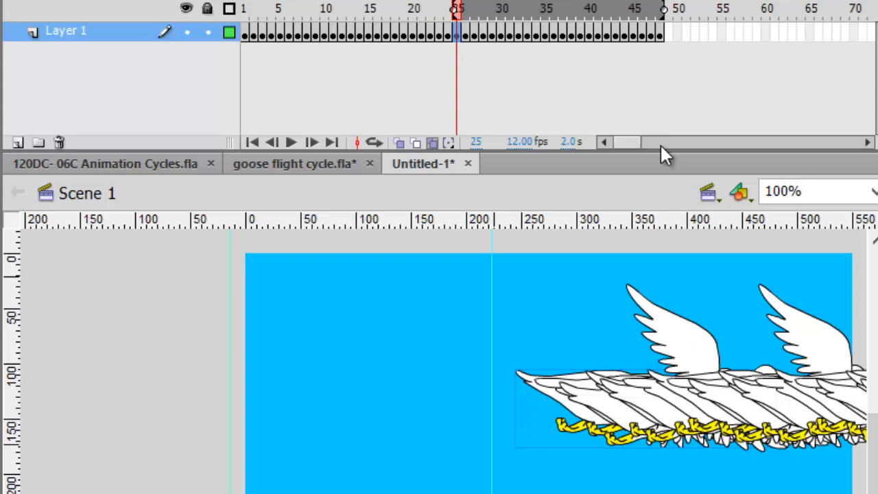
click(432, 143)
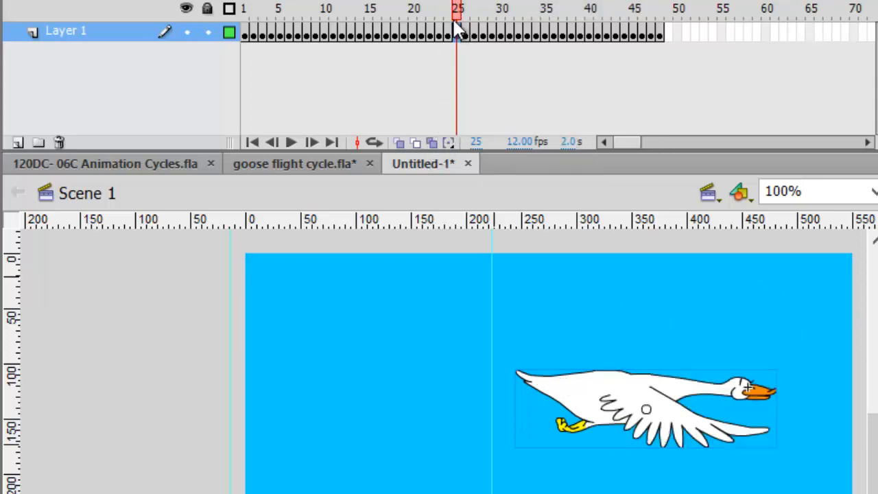
Scrub through the later frames, test the movie to check the goose's flight across the stage, and close the preview.
drag(456, 10, 568, 173)
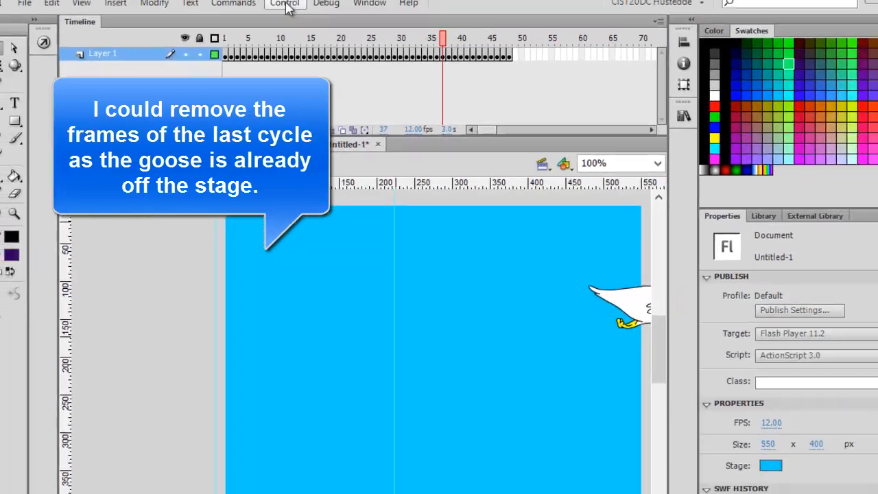
click(275, 11)
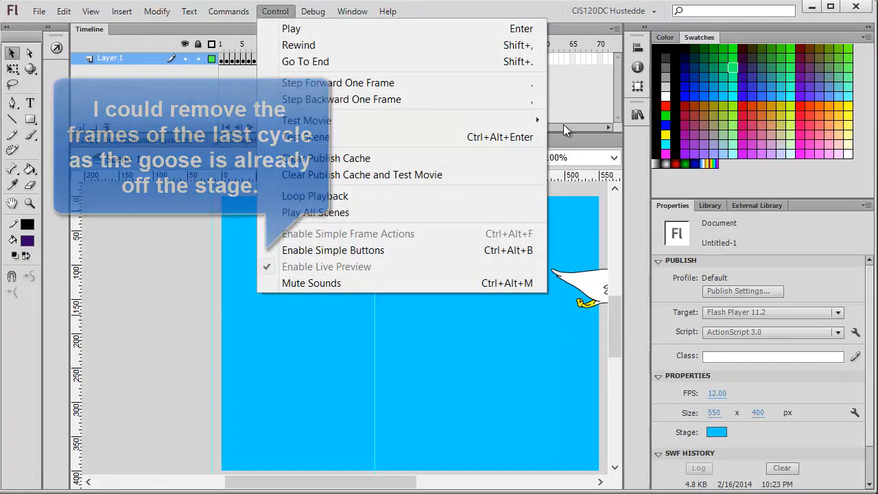
click(565, 127)
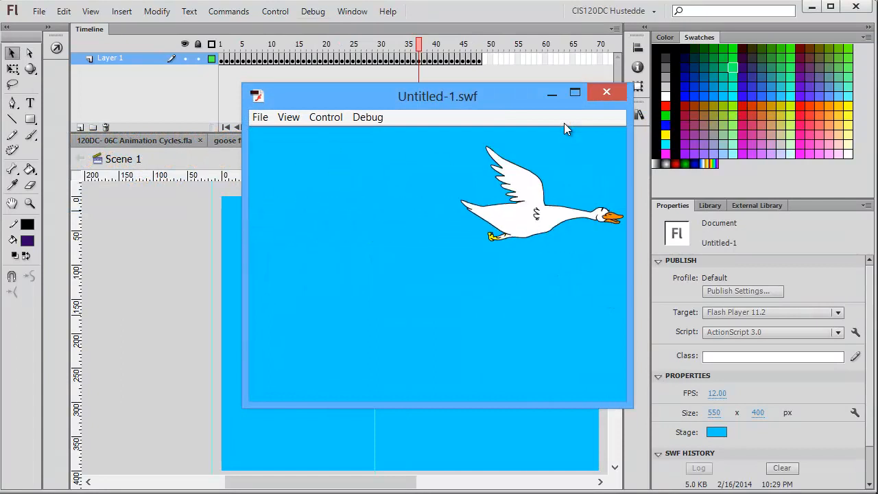
click(607, 94)
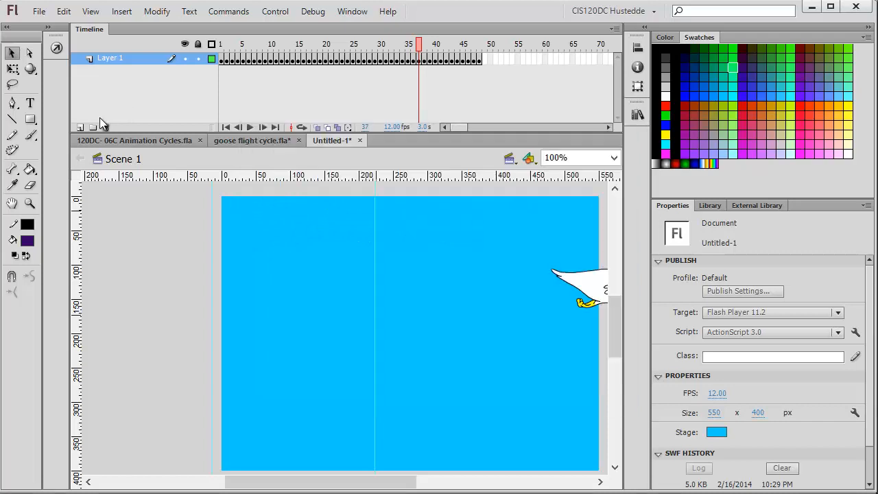
Add a new layer above Layer 1 and rename Layer 1 as goose.
click(79, 128)
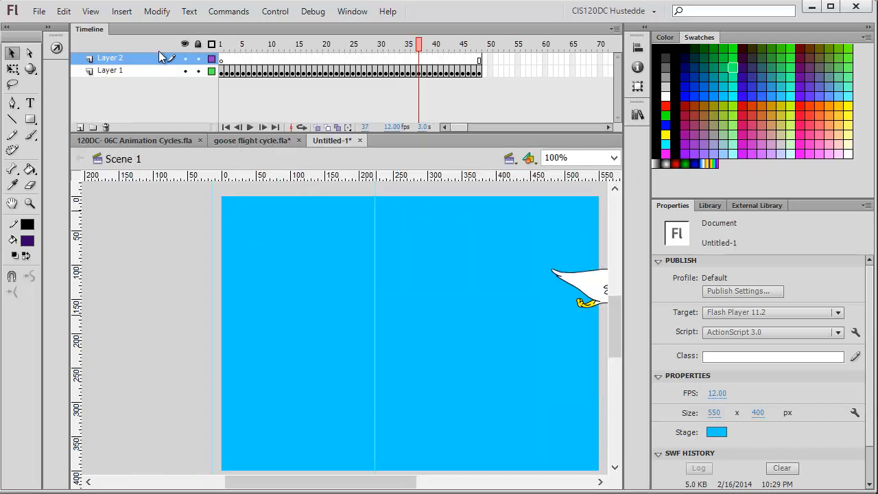
double_click(123, 71)
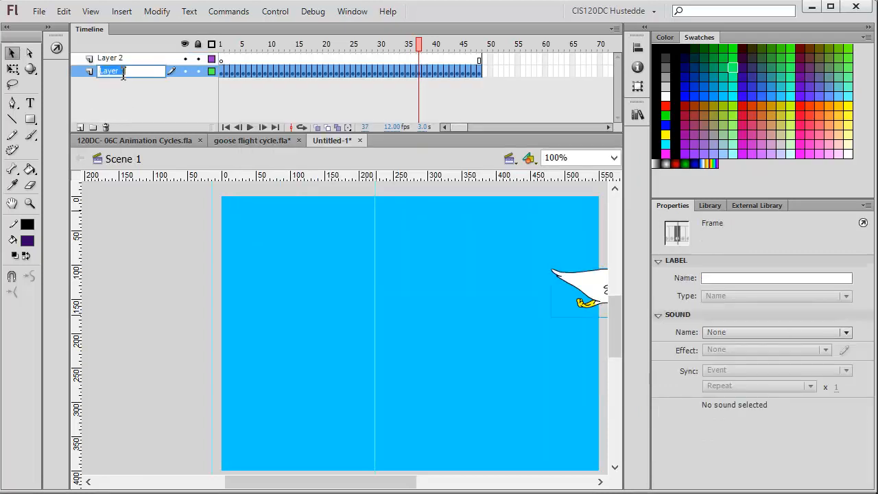
text(go)
text(os)
key(BackSpace)
text(ose)
Rename Layer 2 as cloud and move it below the goose layer.
double_click(108, 58)
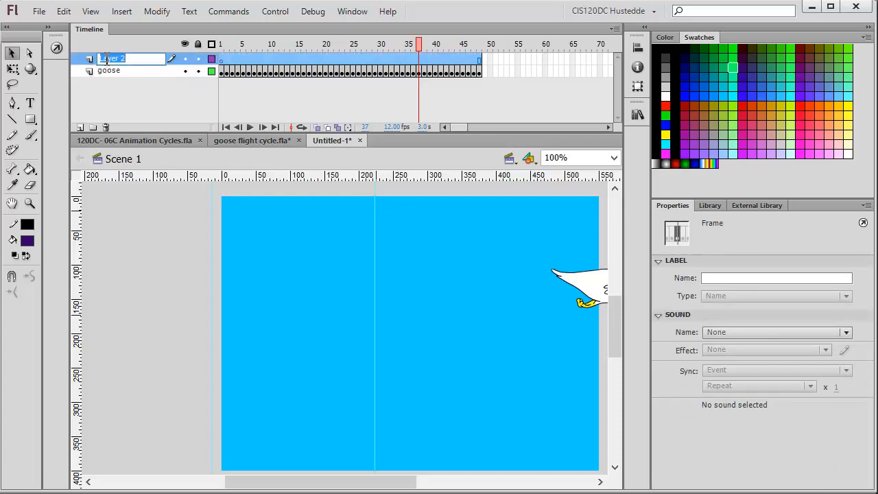
text(d)
click(118, 90)
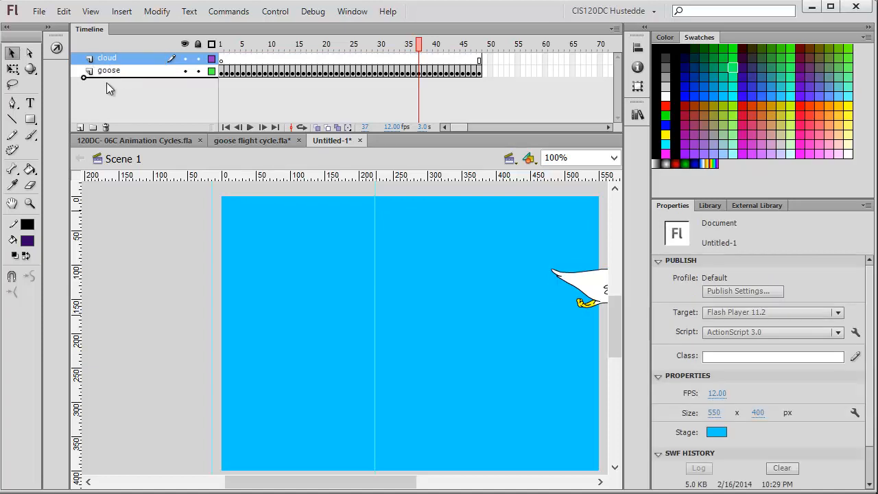
drag(107, 83, 107, 83)
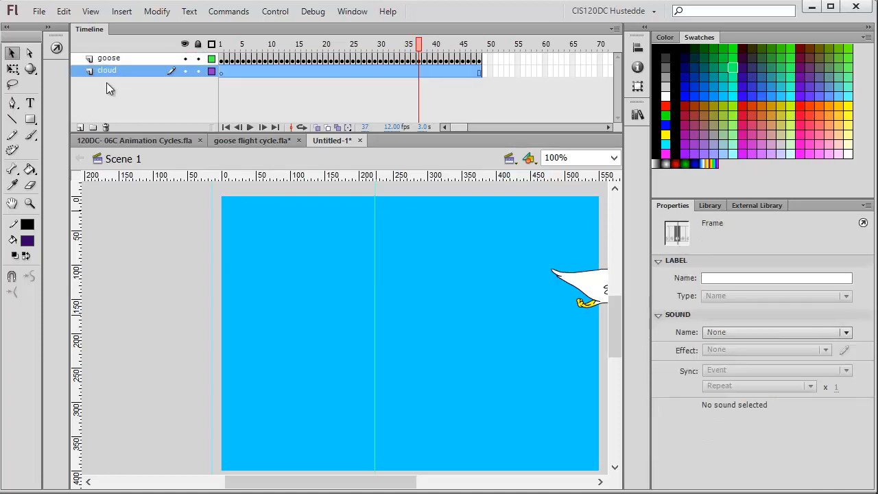
click(171, 230)
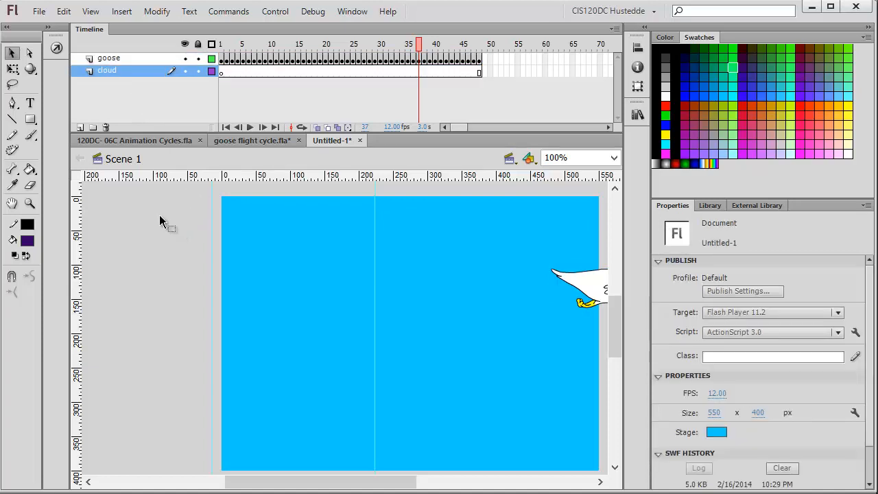
Go to frame 1 of the cloud layer and hide the goose layer.
click(221, 73)
click(68, 256)
click(67, 255)
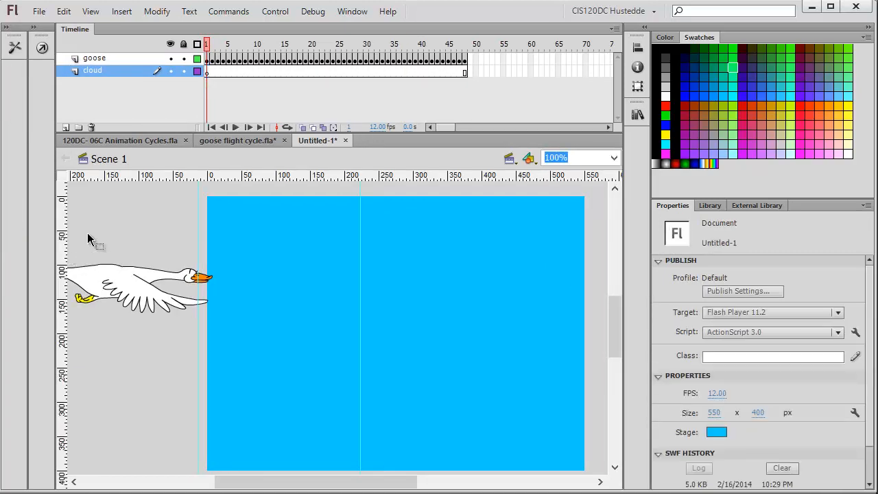
click(170, 59)
click(7, 28)
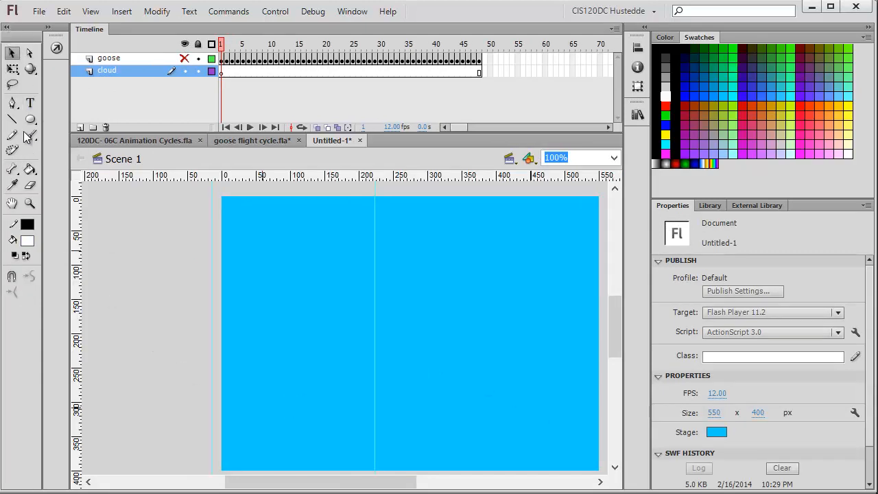
Build a cloud about 313 by 125 px near the stage's middle from six overlapping white ovals without a stroke.
click(30, 120)
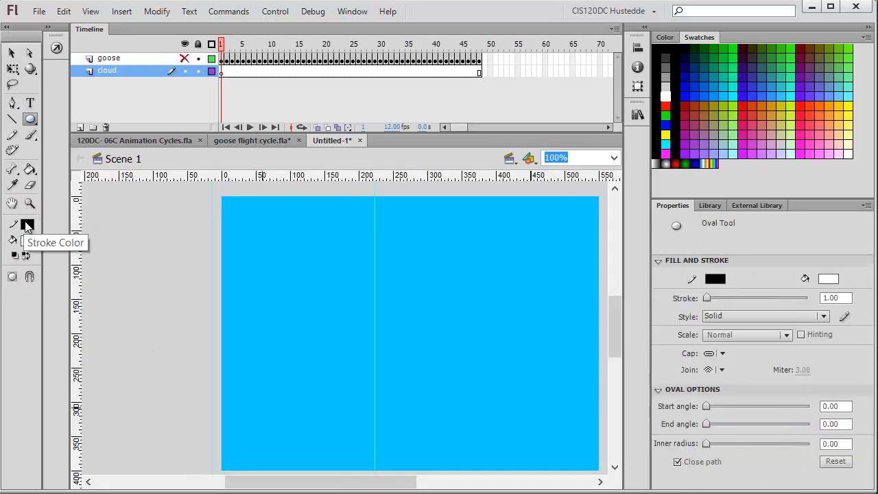
click(27, 225)
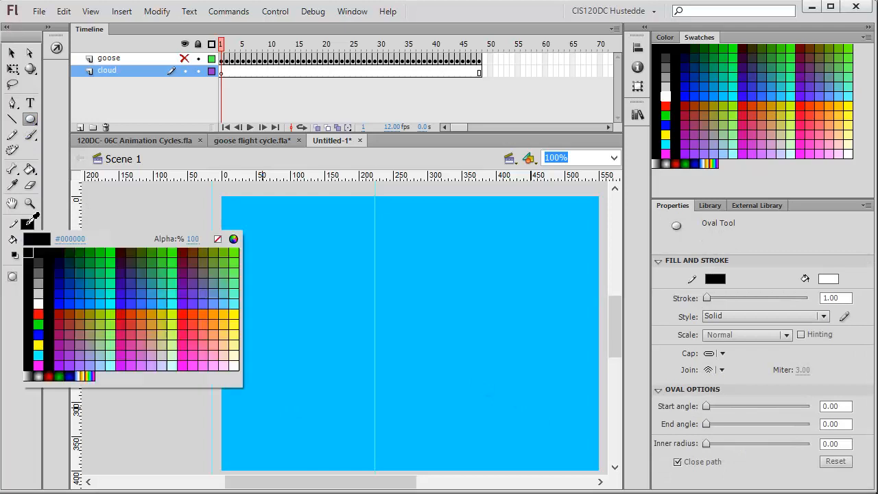
click(218, 239)
mouse_move(270, 272)
mouse_down()
mouse_move(349, 320)
mouse_move(389, 326)
mouse_up()
mouse_move(325, 303)
mouse_down()
mouse_move(440, 367)
mouse_move(461, 358)
mouse_up()
mouse_move(356, 280)
mouse_down()
mouse_move(423, 318)
mouse_move(446, 320)
mouse_up()
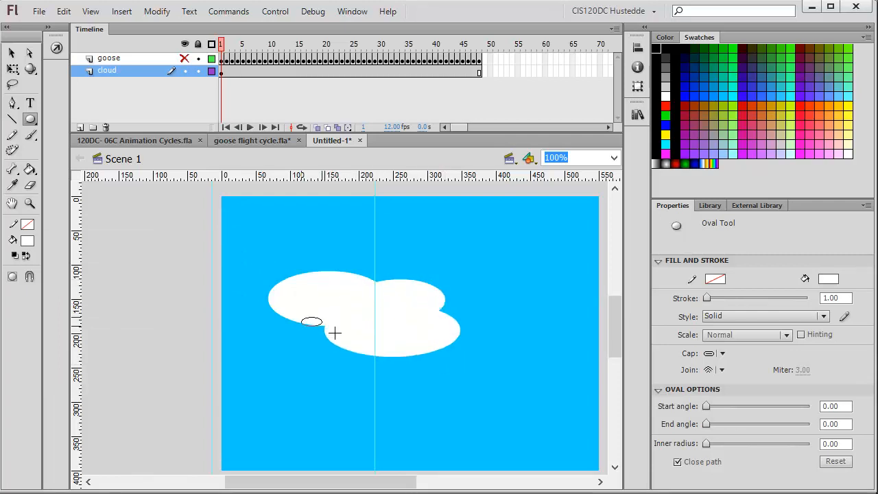
drag(335, 333, 359, 348)
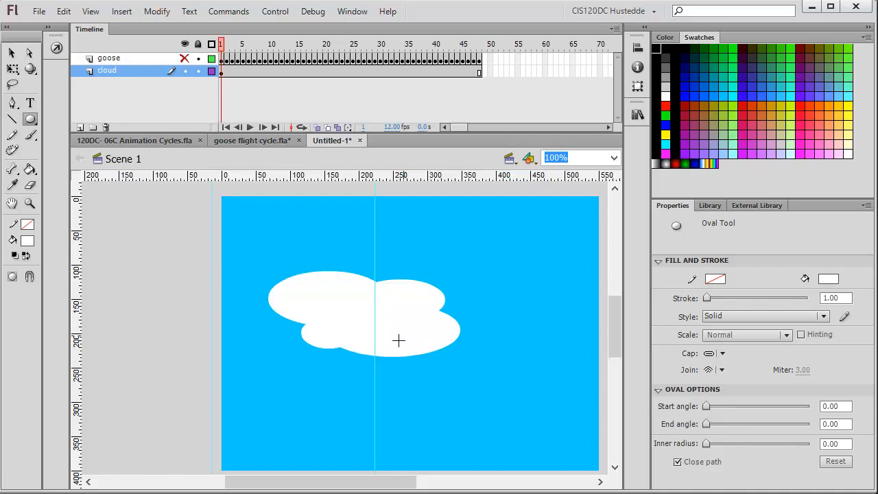
drag(278, 310, 331, 330)
drag(429, 302, 485, 337)
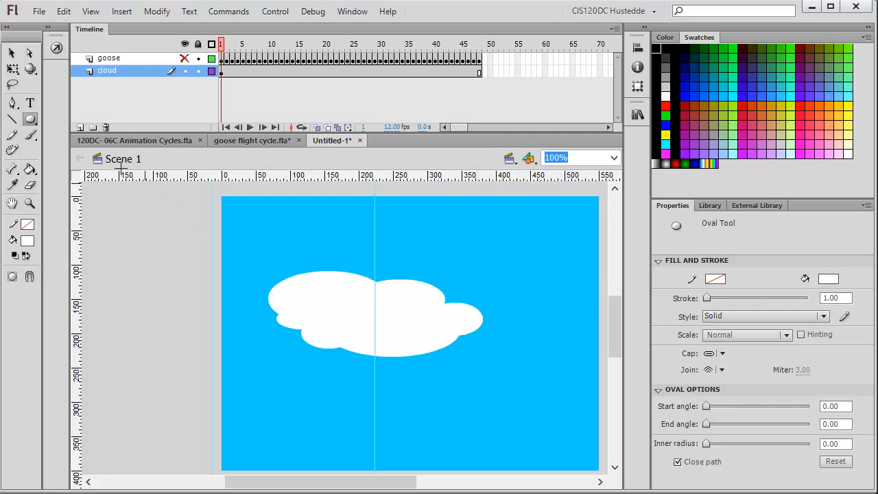
click(12, 55)
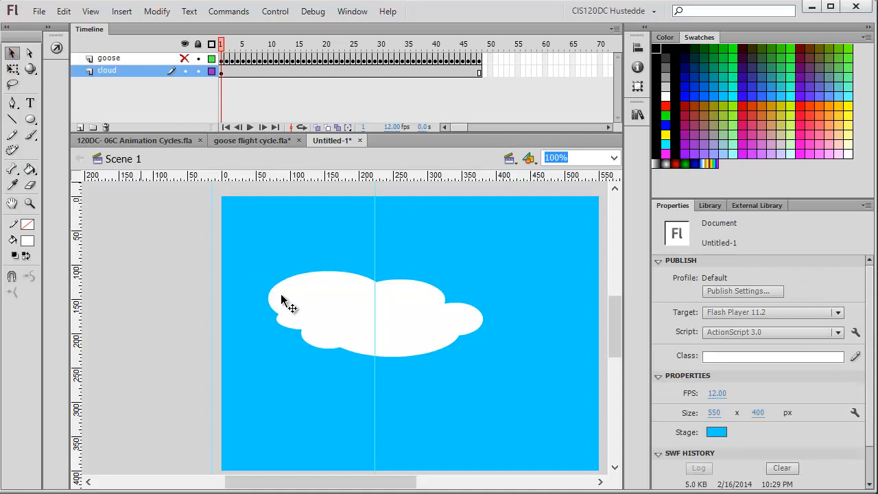
click(343, 321)
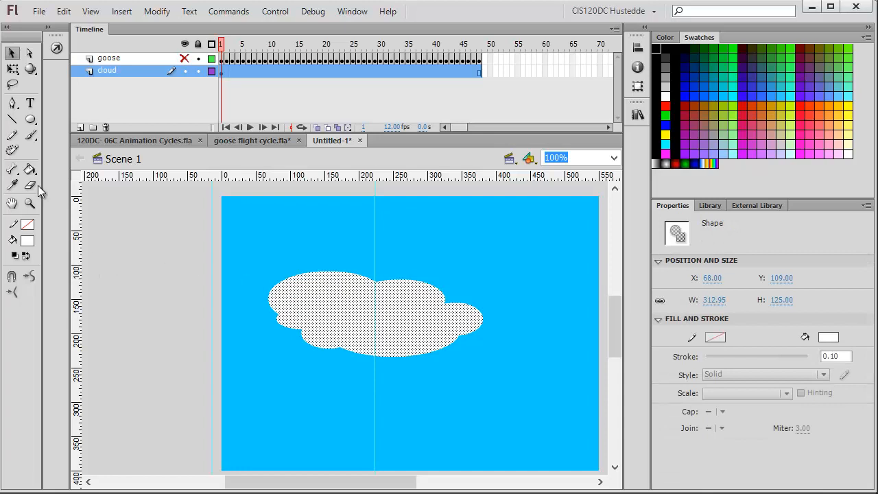
click(30, 137)
click(29, 239)
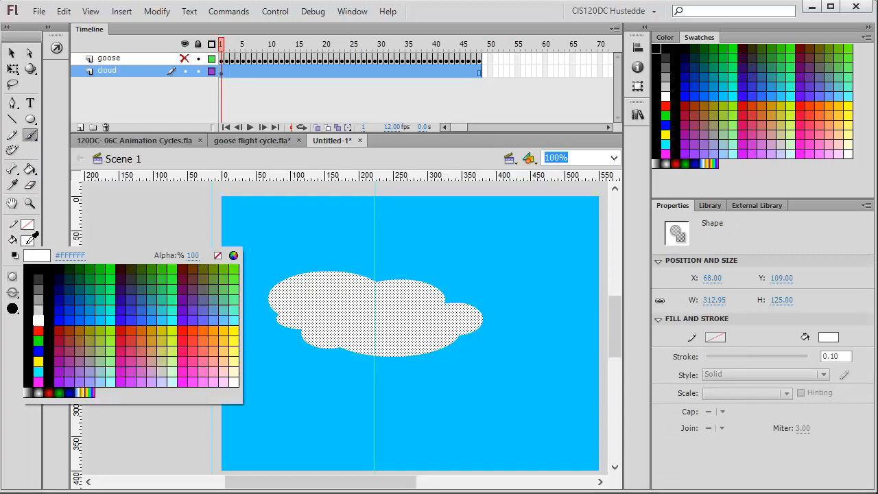
click(38, 310)
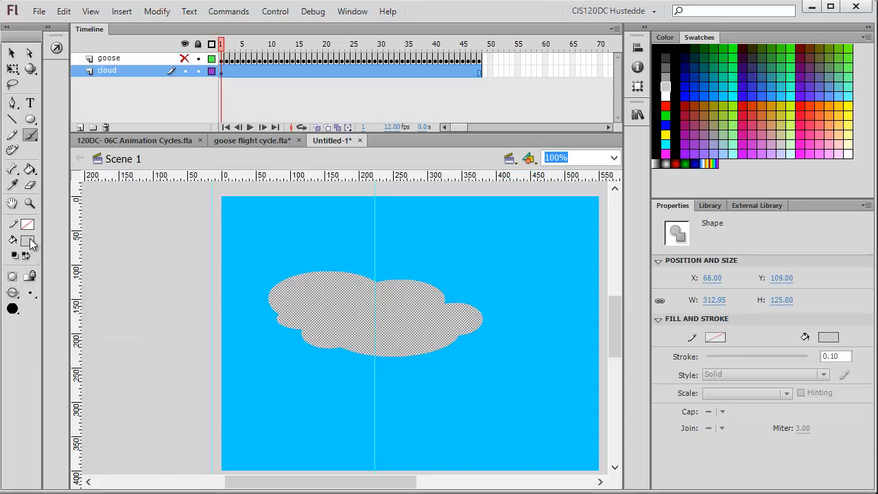
click(29, 241)
click(40, 328)
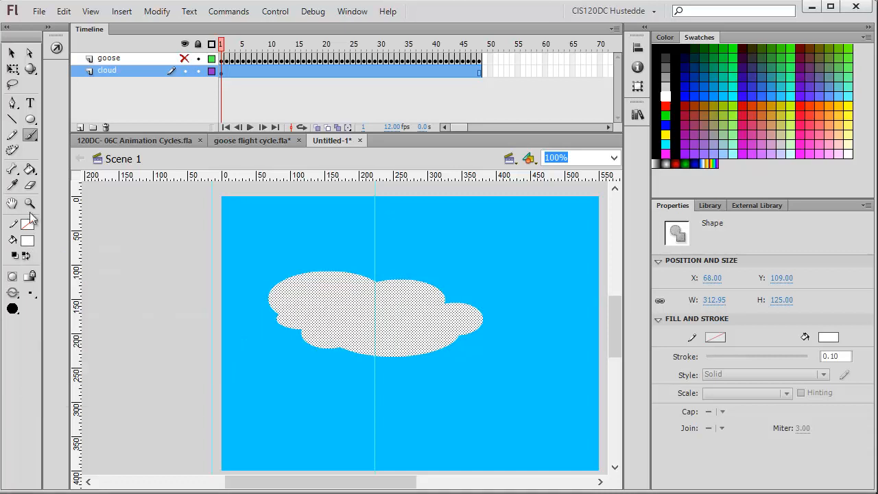
click(11, 53)
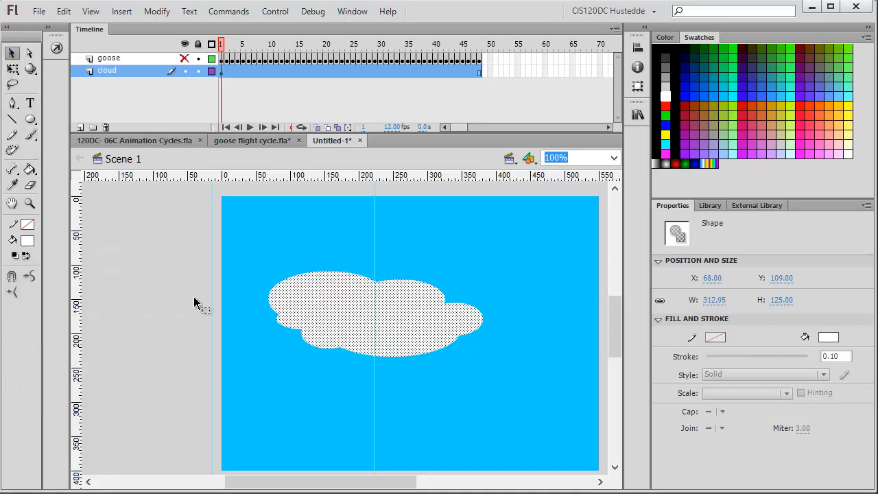
click(255, 262)
Set the fill colour to light gray with nothing selected, and select the whole white cloud shape.
click(29, 241)
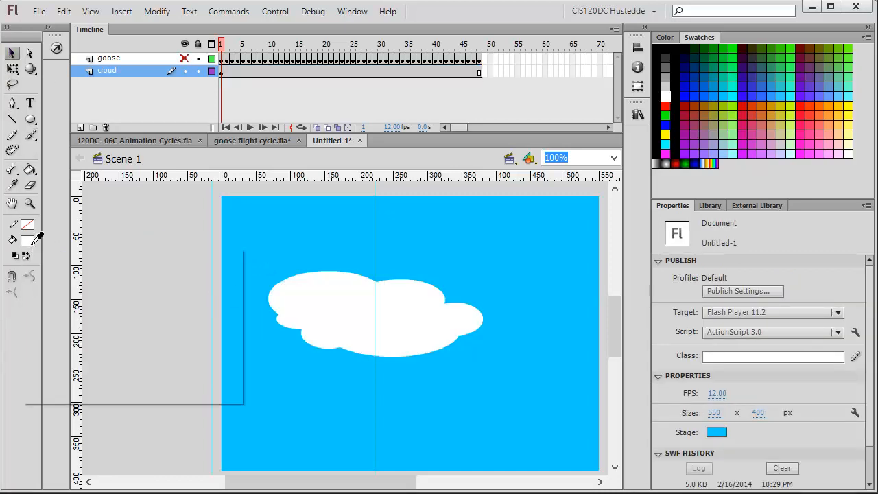
click(39, 310)
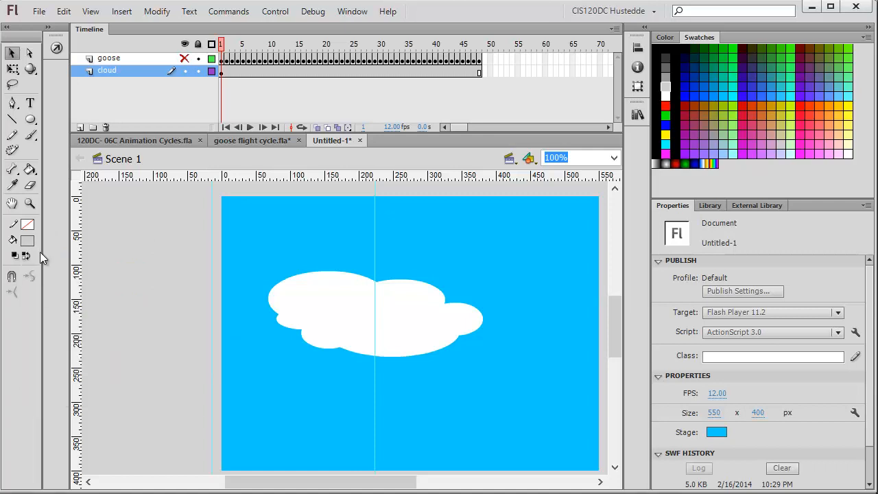
click(31, 137)
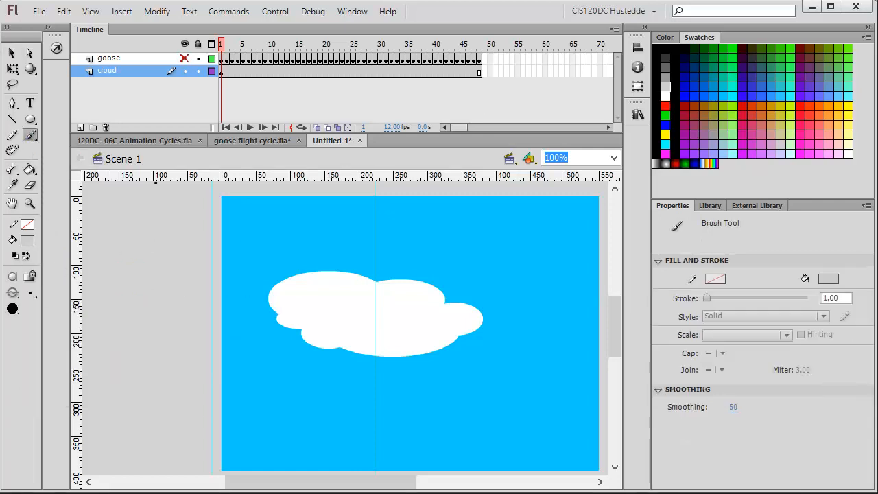
click(12, 53)
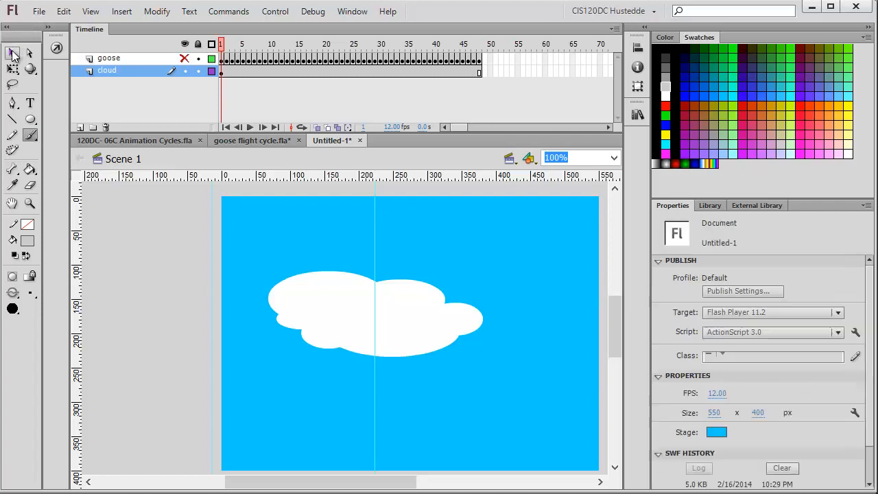
click(343, 304)
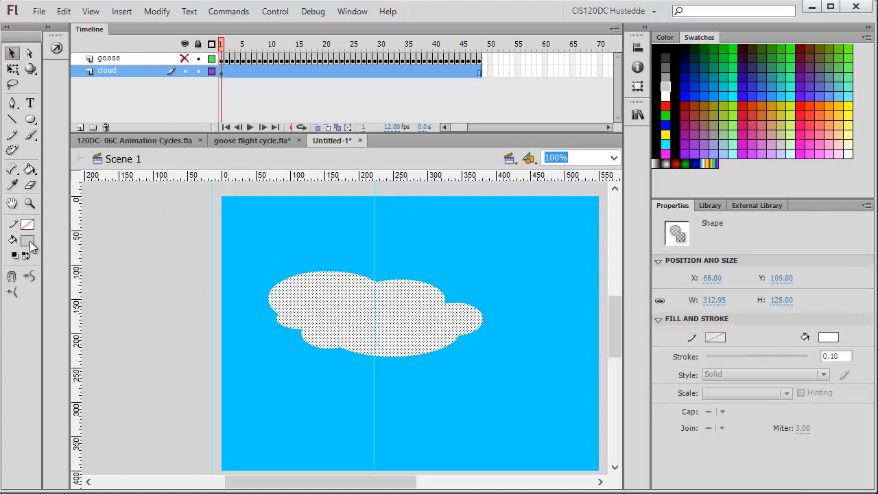
Set the Brush tool to Paint Selection mode with the third-largest brush size.
click(31, 136)
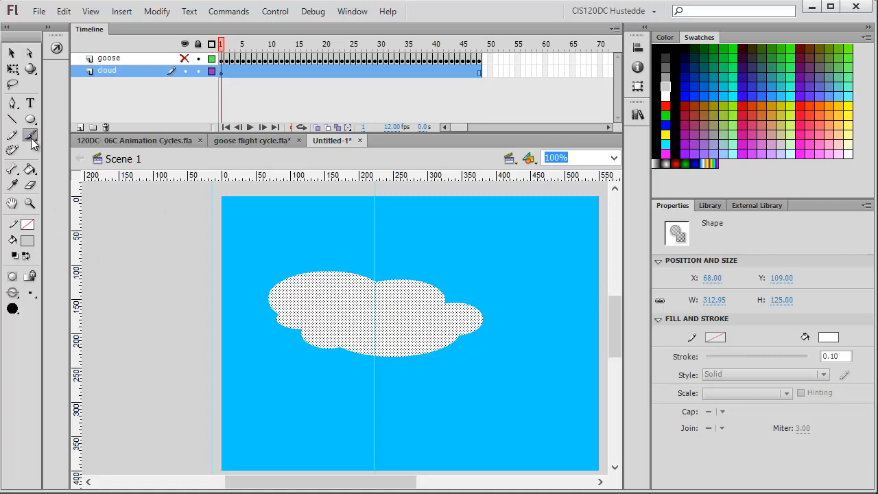
click(13, 293)
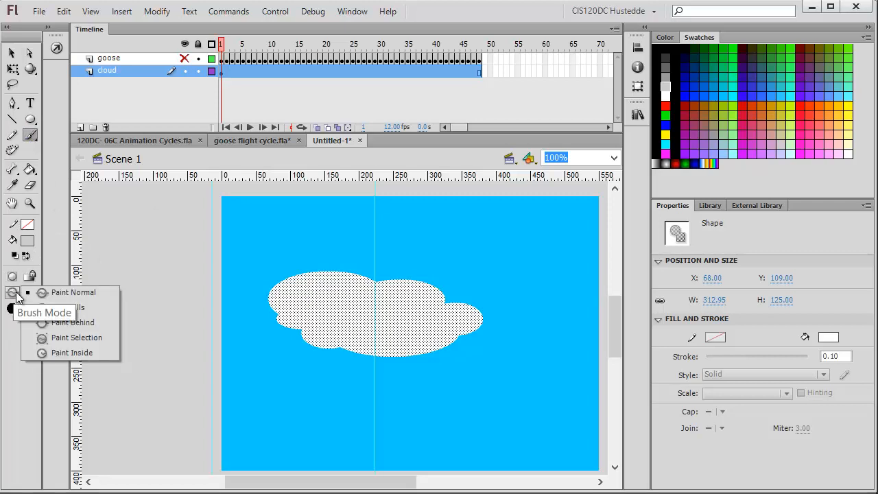
click(59, 337)
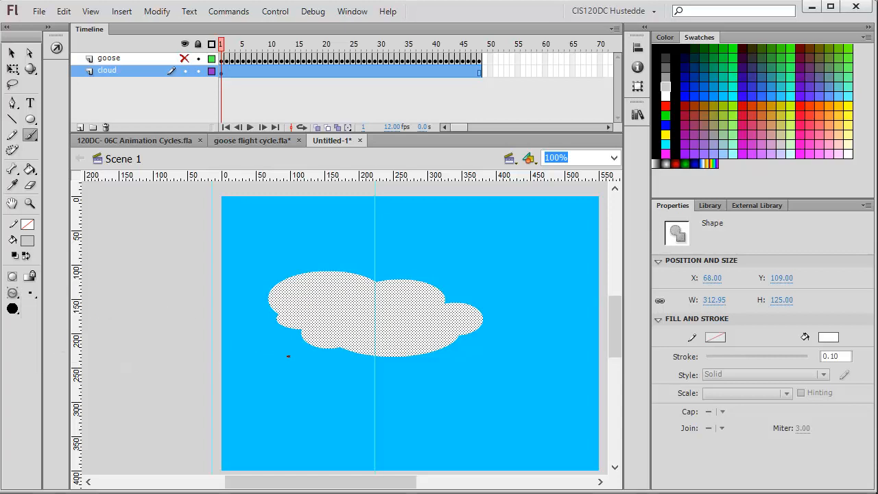
click(32, 295)
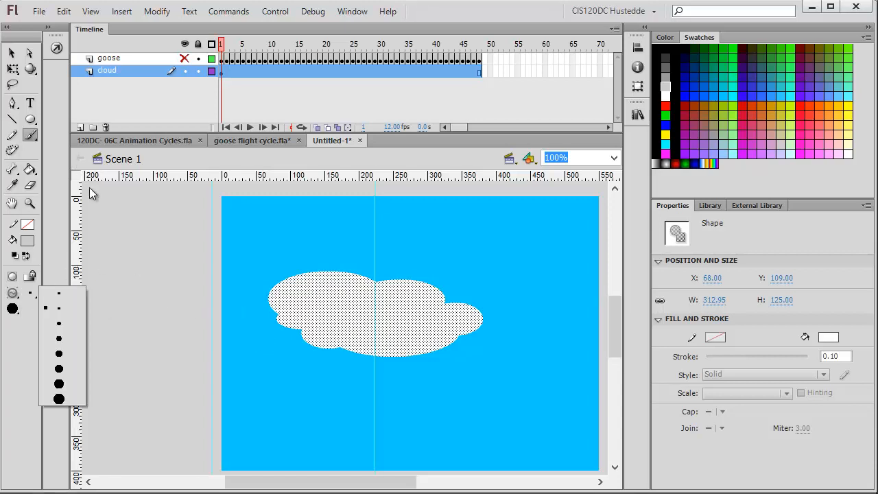
click(63, 371)
Paint light gray shading along the cloud's lower edge and short curved shadows inside its two upper puffs.
mouse_move(273, 312)
mouse_down()
mouse_move(319, 345)
mouse_move(321, 361)
mouse_move(333, 350)
mouse_move(411, 356)
mouse_move(480, 330)
mouse_move(437, 352)
mouse_move(610, 368)
mouse_up()
key(ctrl+z)
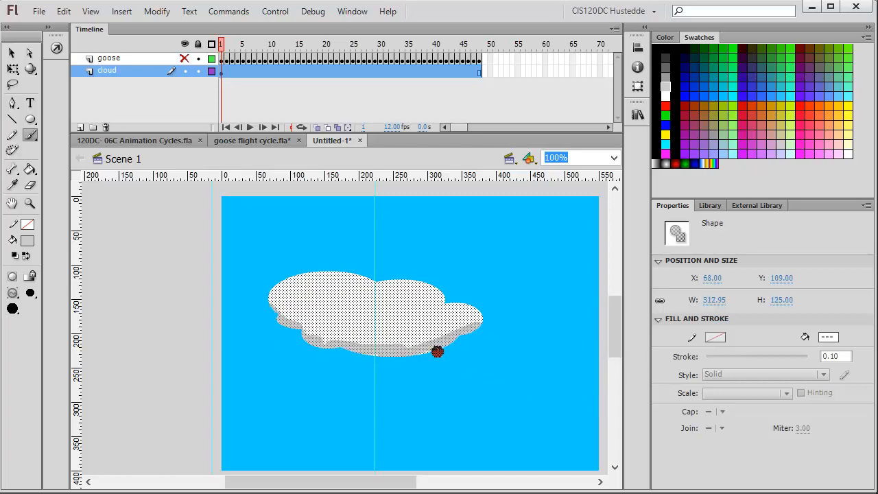
mouse_move(432, 354)
mouse_down()
mouse_move(396, 362)
mouse_move(320, 341)
mouse_move(312, 329)
mouse_up()
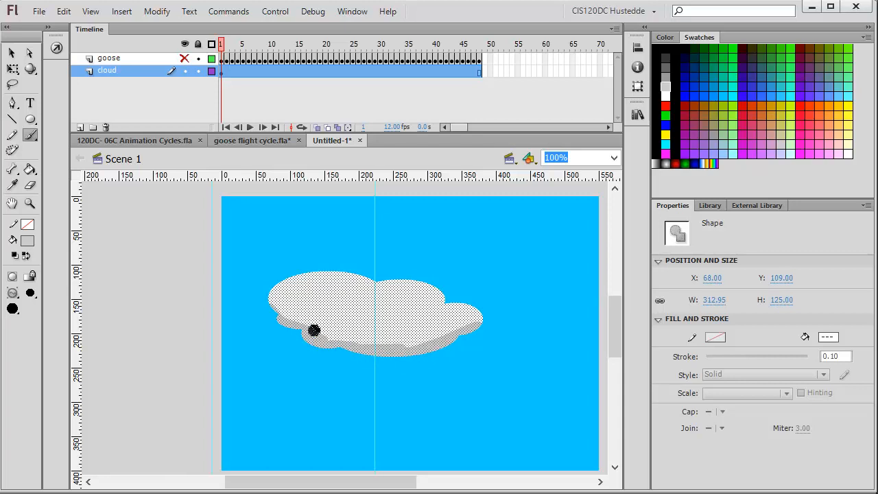
drag(326, 339, 433, 350)
drag(332, 308, 362, 296)
drag(424, 311, 382, 311)
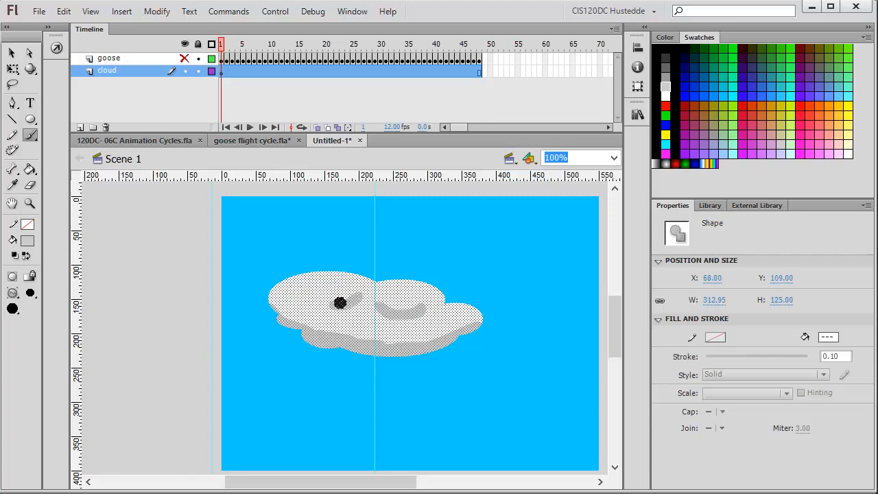
Extend the light gray shadow inside the cloud's left puff, paint another curved one near its centre, and deselect the cloud.
mouse_move(306, 302)
mouse_down()
mouse_move(431, 313)
mouse_move(356, 327)
mouse_move(392, 319)
mouse_up()
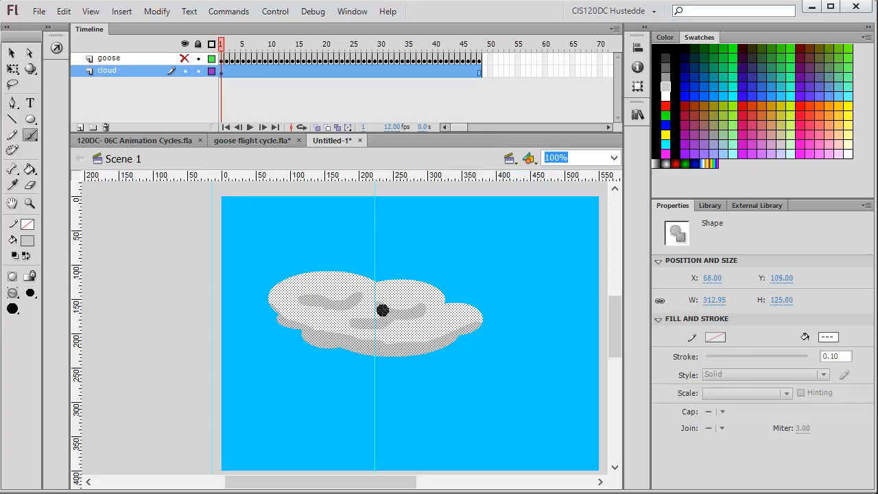
click(11, 55)
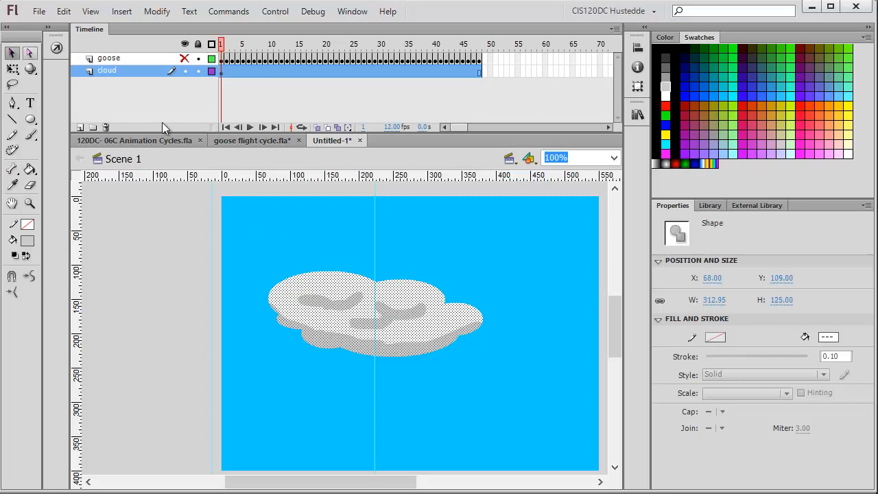
click(274, 240)
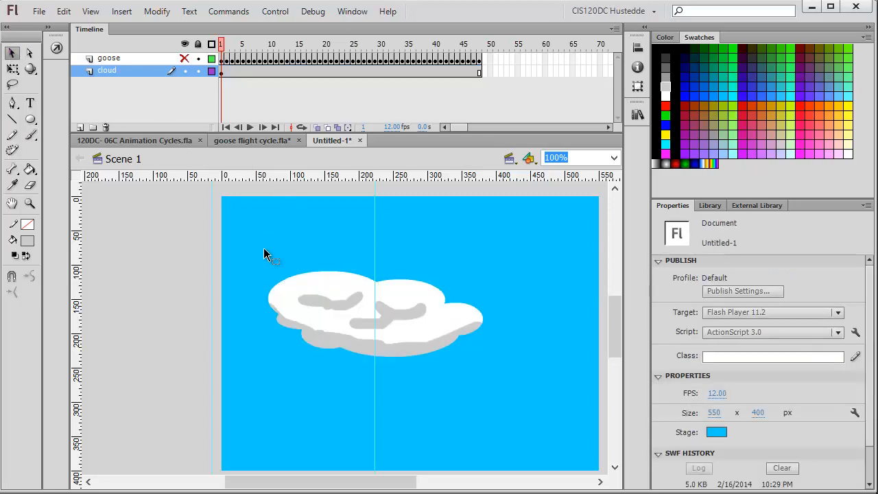
Select the whole shaded cloud and convert it to a movie clip symbol named mcCloud.
drag(262, 240, 503, 393)
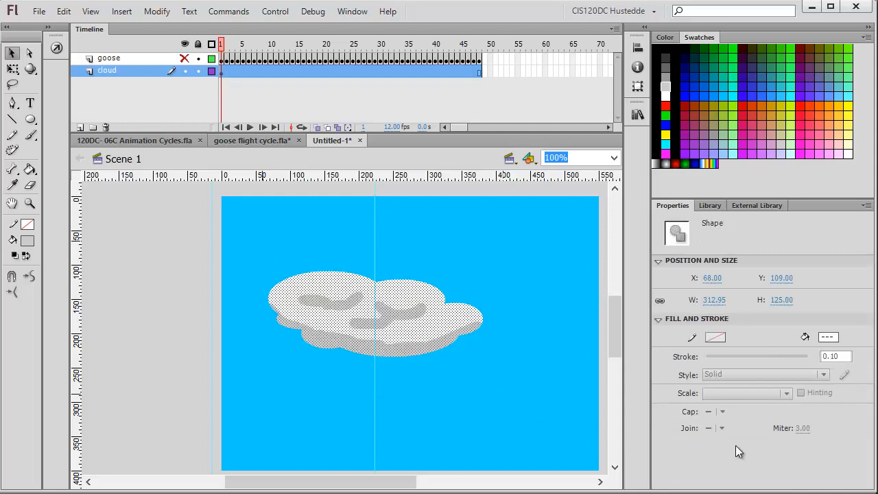
right_click(414, 325)
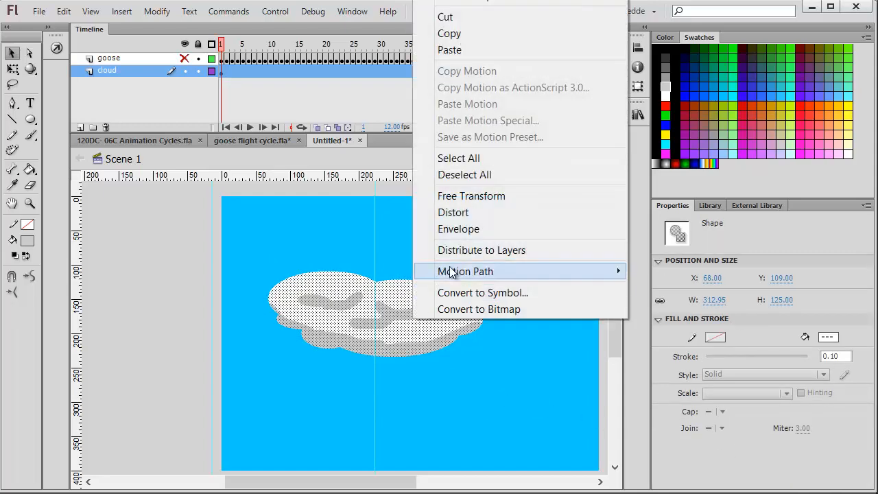
click(453, 293)
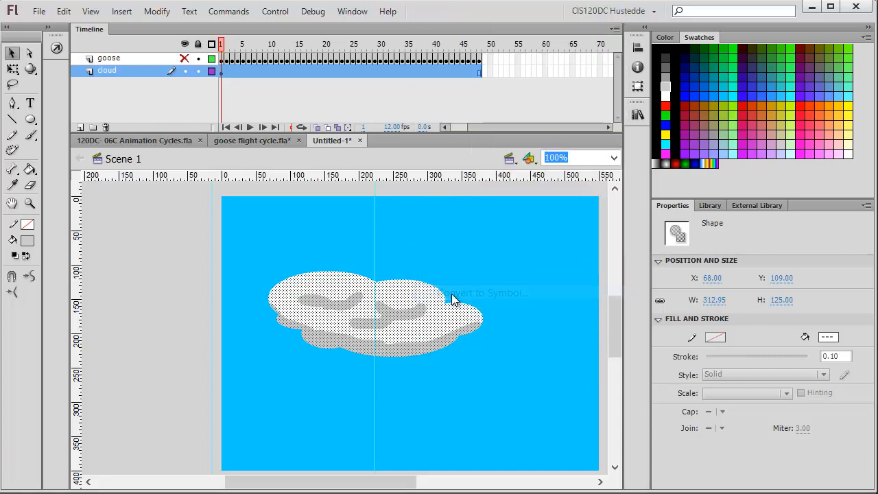
text(mcCloud)
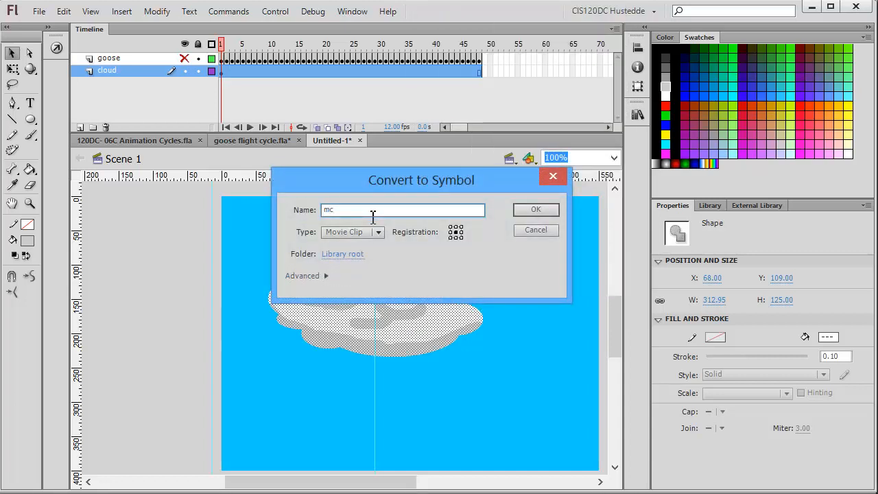
click(537, 209)
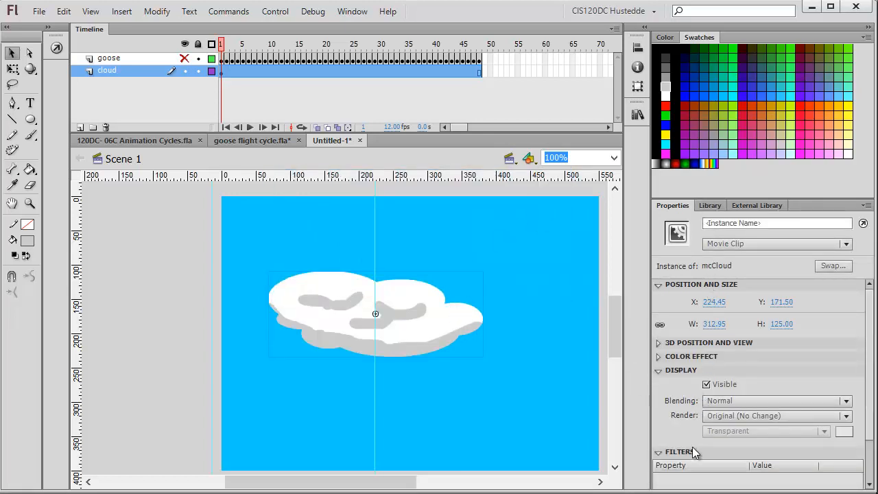
Add a Blur filter to the cloud movie clip and set Blur X and Blur Y to 13 px.
scroll(872, 401, down, 2)
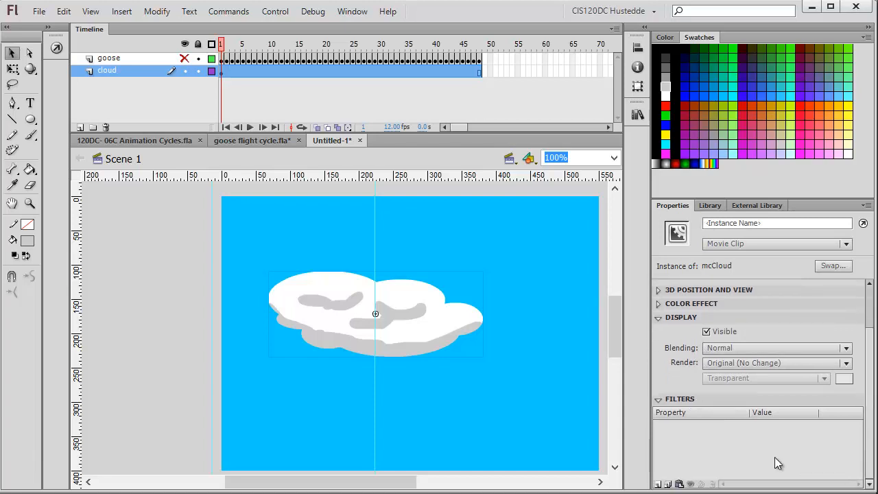
click(660, 484)
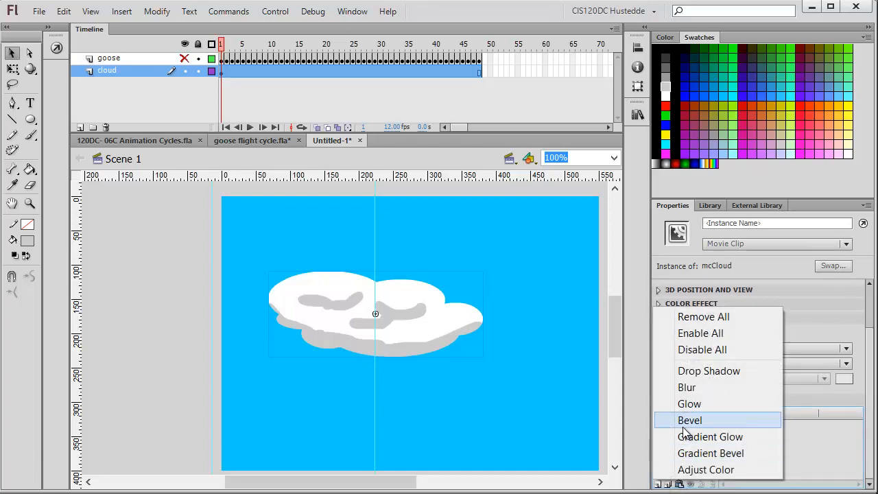
click(688, 390)
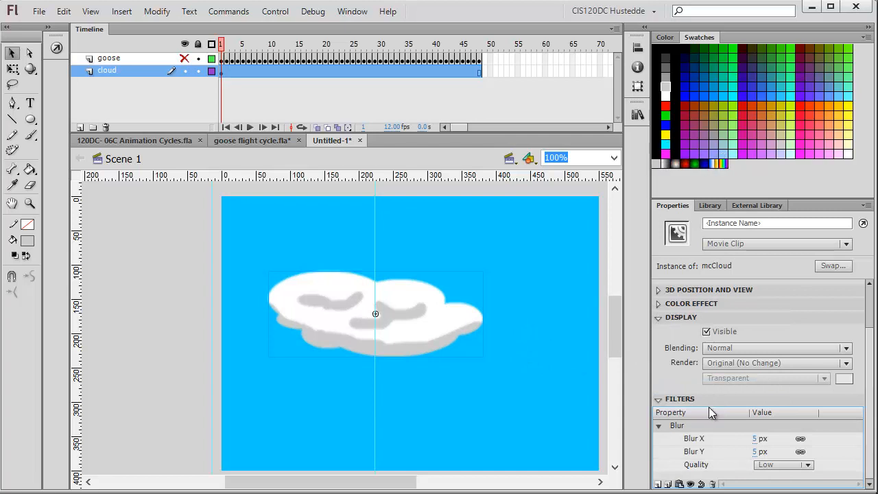
drag(758, 439, 766, 439)
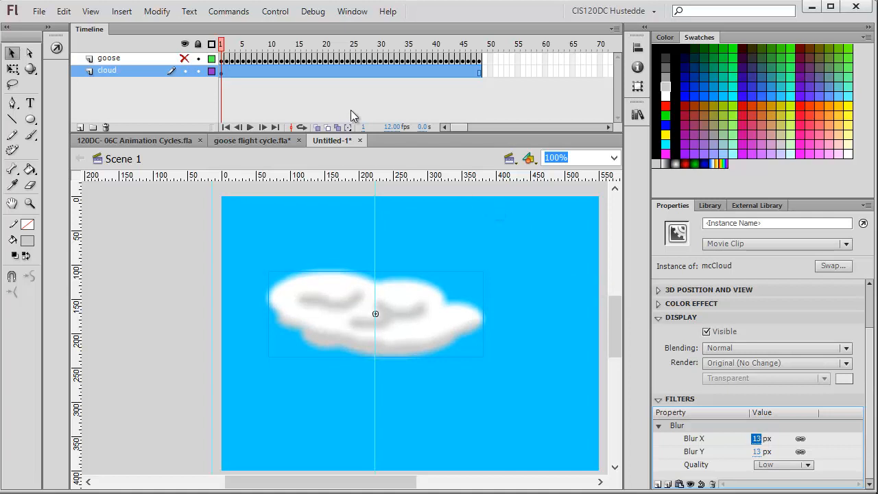
Make the goose layer visible again and test the movie in Flash Professional.
click(184, 60)
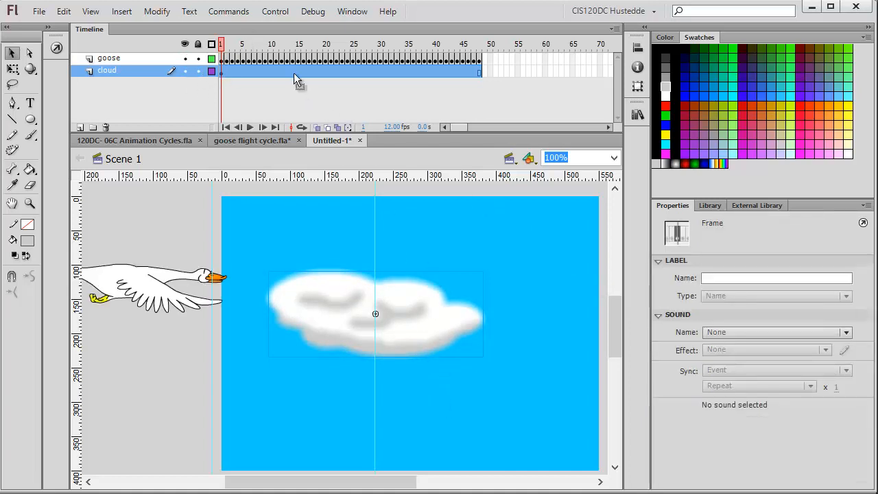
click(275, 11)
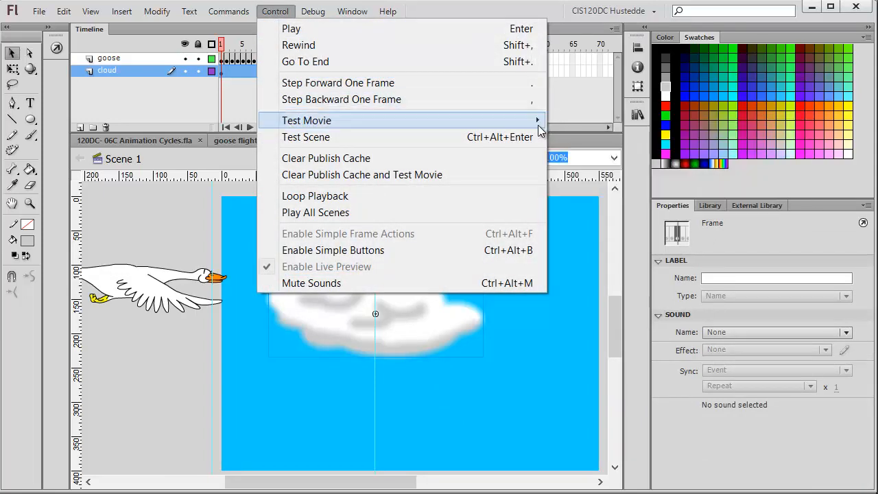
mouse_move(540, 125)
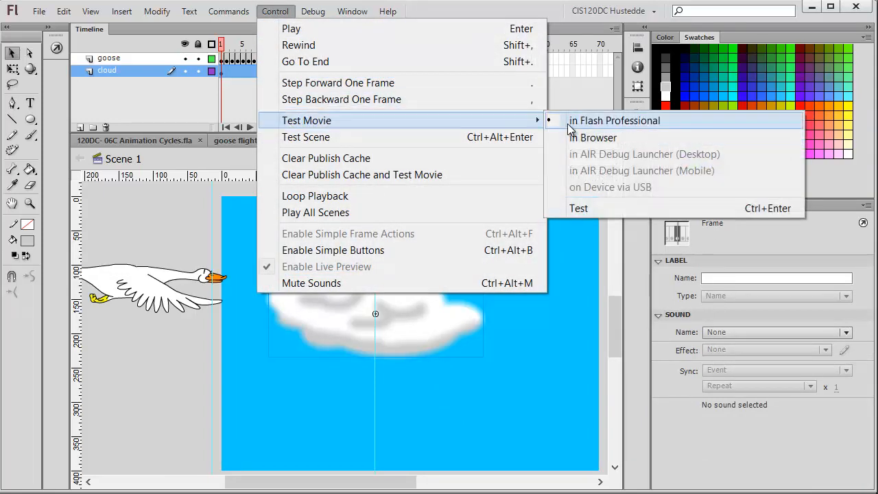
click(568, 122)
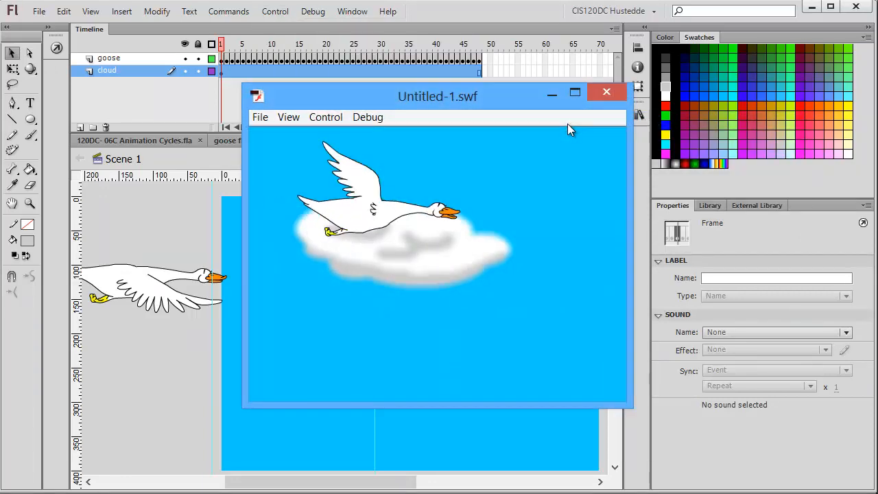